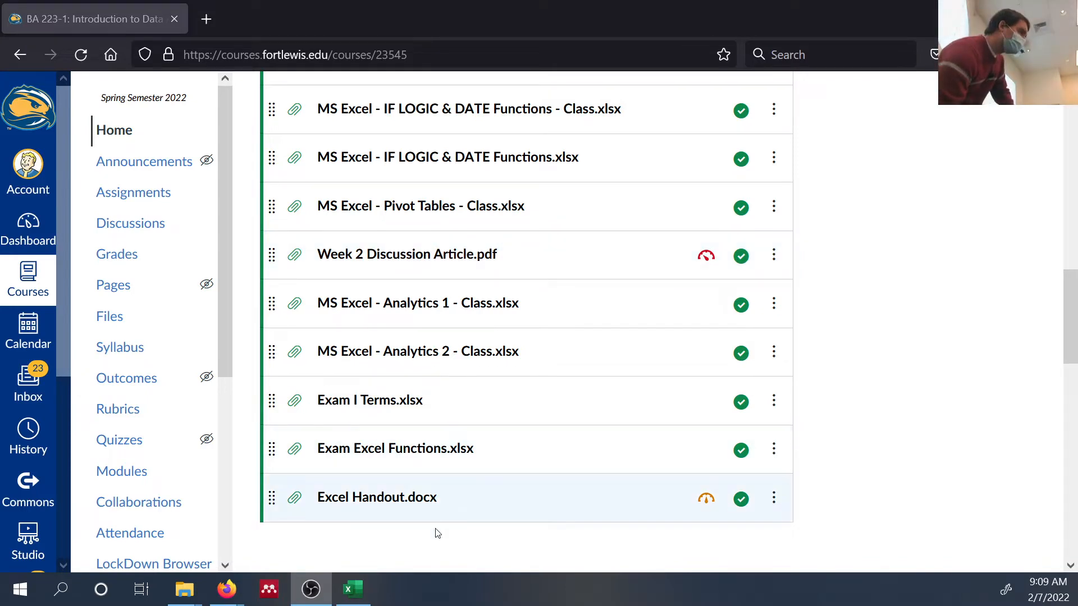
Step: Switch to the Excel pivot tables workbook and enter "cell" in I9 of the Commands and Terms to Know sheet
click(352, 590)
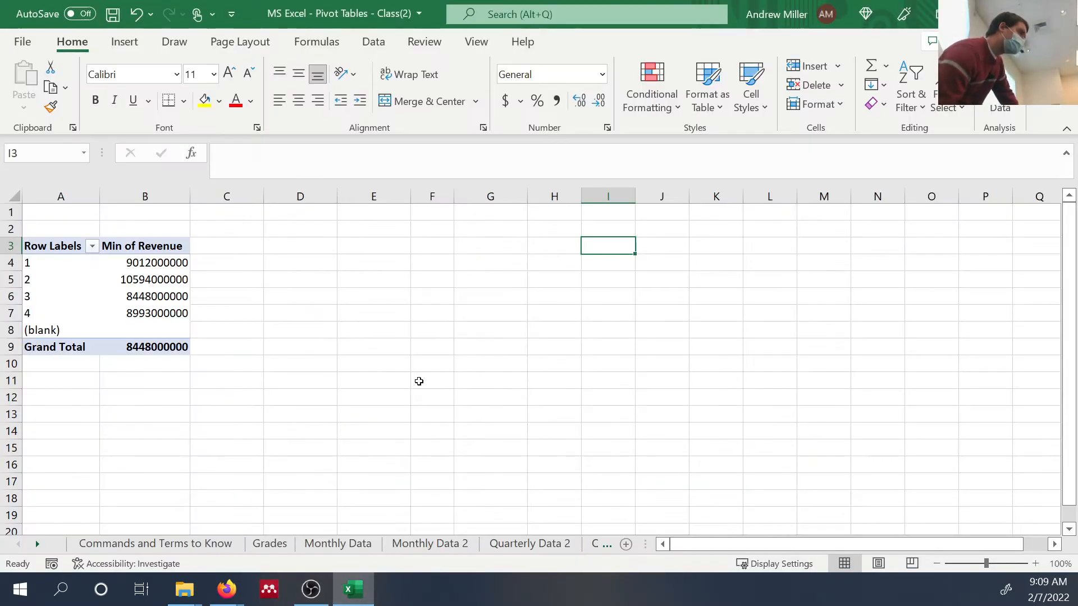
click(107, 544)
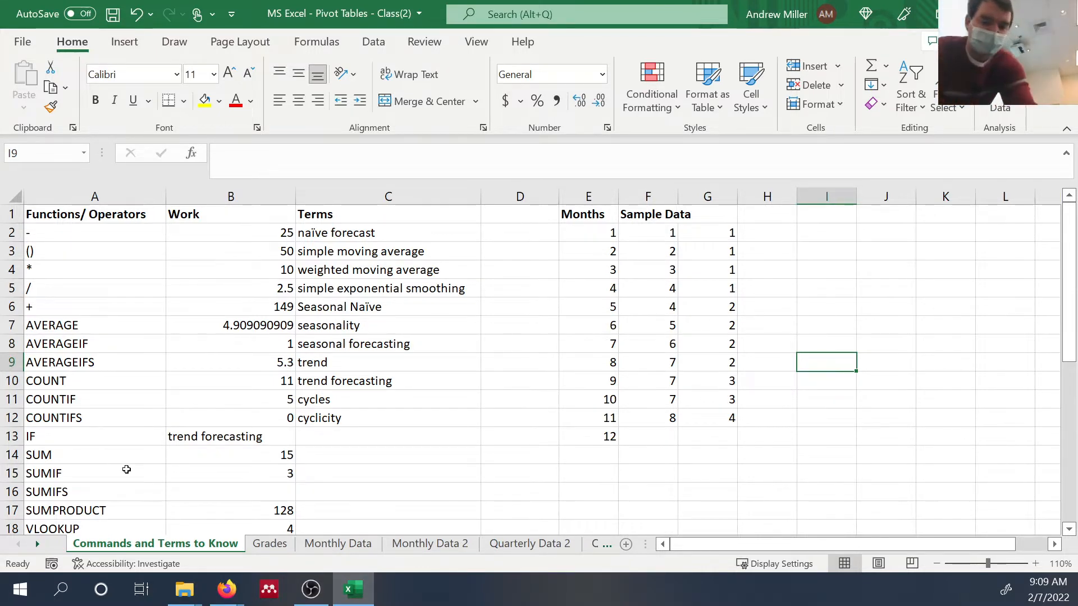
text(cell)
click(802, 404)
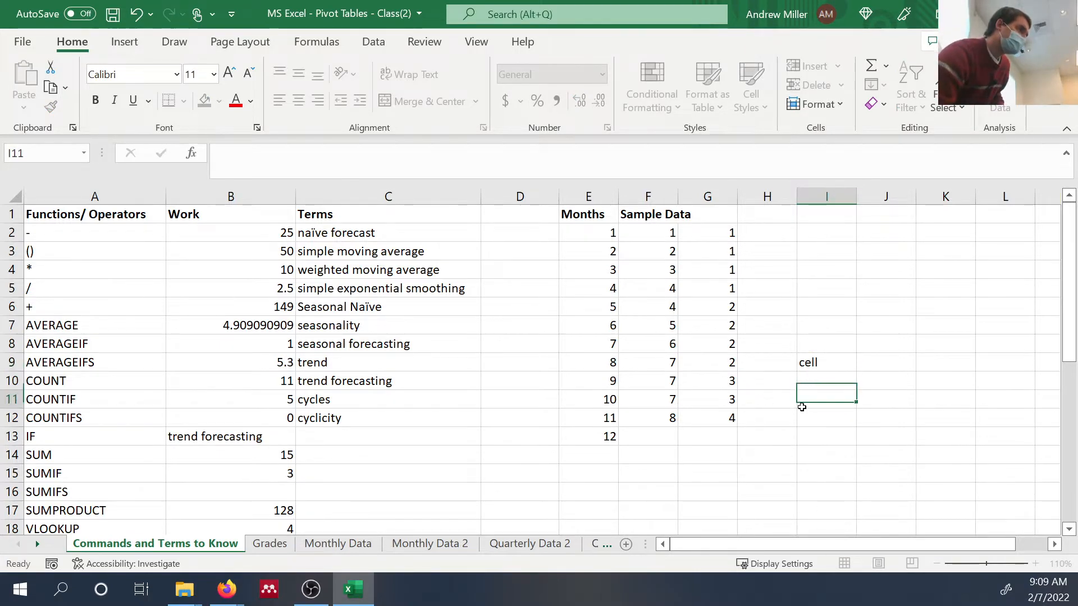
Step: Fill cell I9 with yellow and add the Fill Color command to the Quick Access Toolbar
click(811, 362)
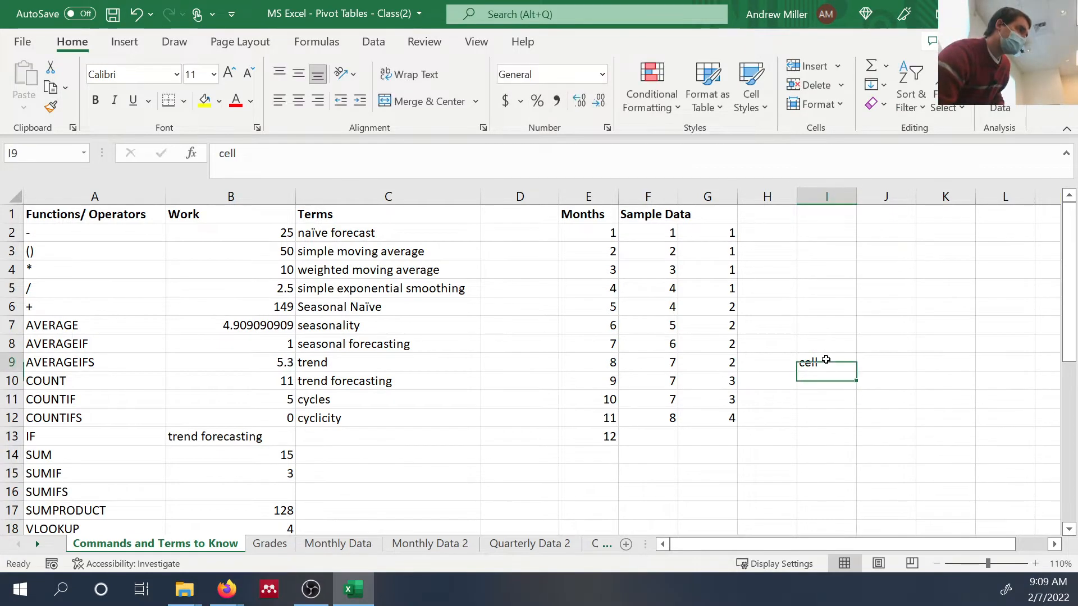
click(205, 103)
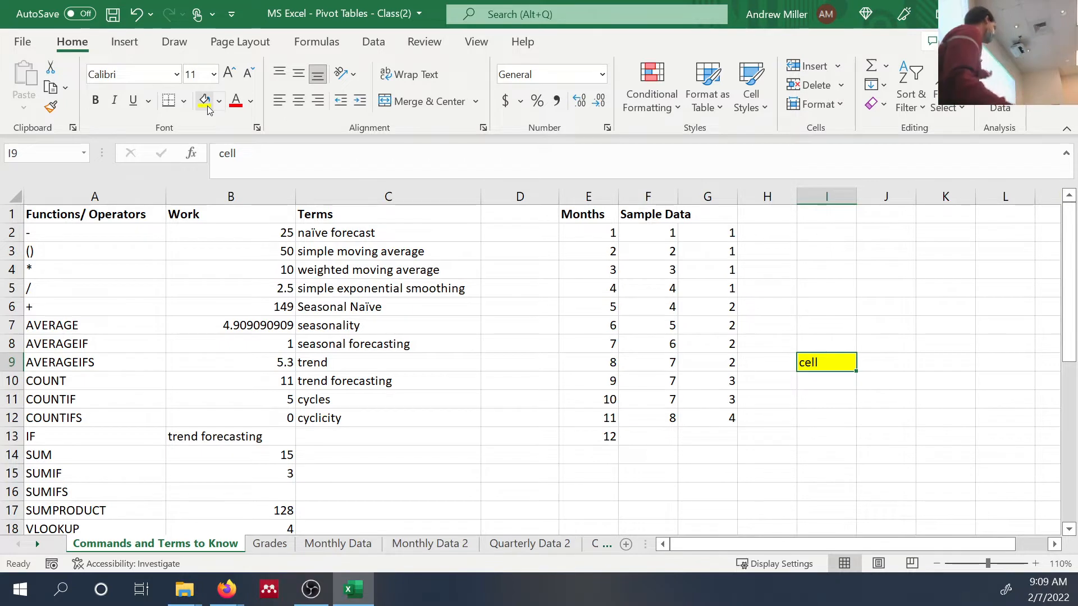
right_click(205, 107)
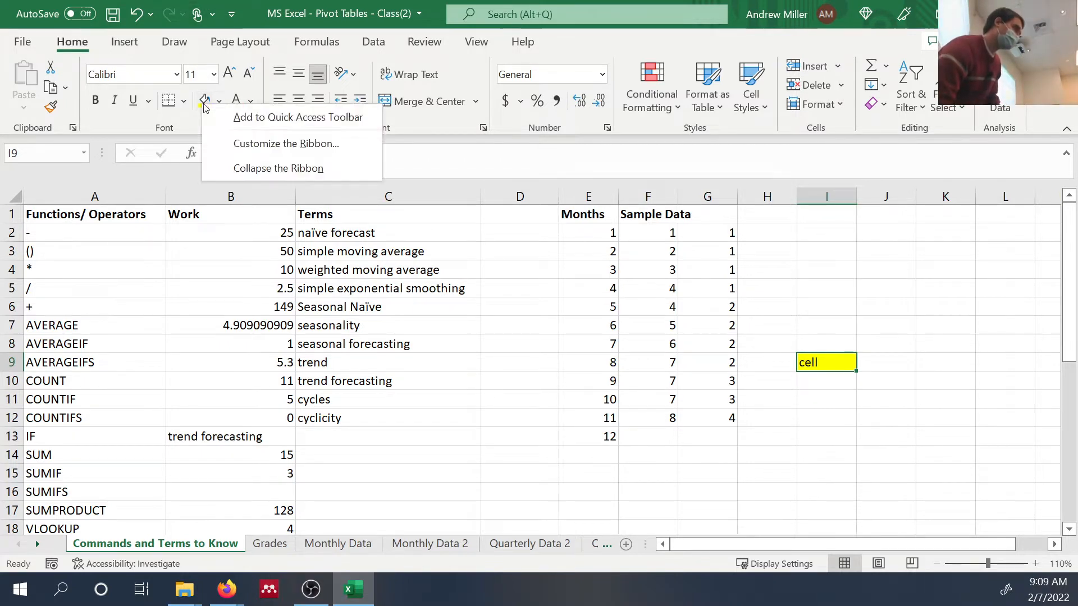
right_click(220, 107)
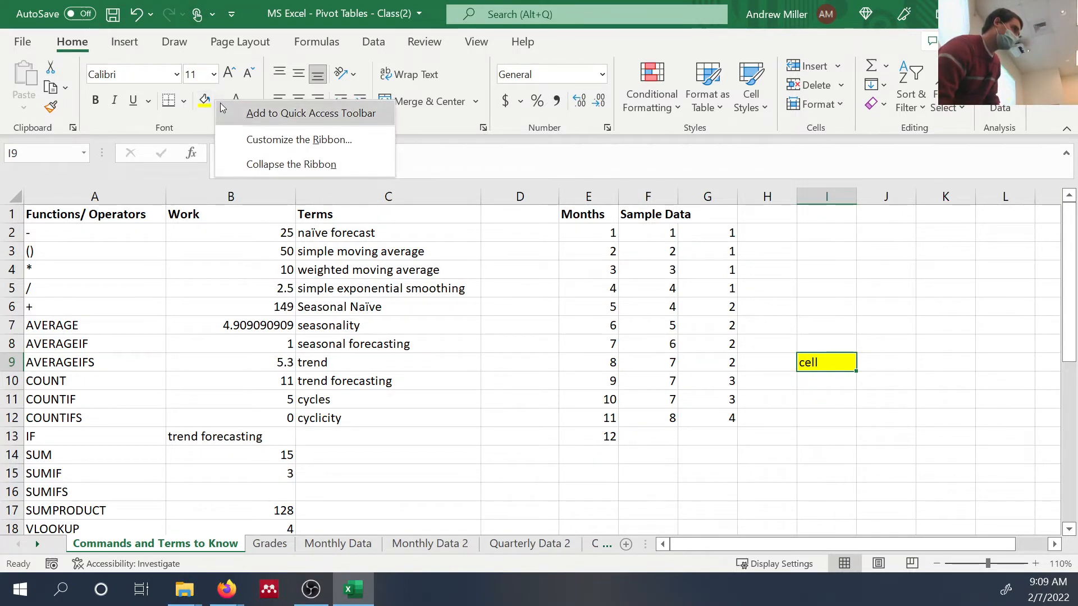
click(247, 112)
Step: Remove the fill from cell I9 and make its text red
click(219, 101)
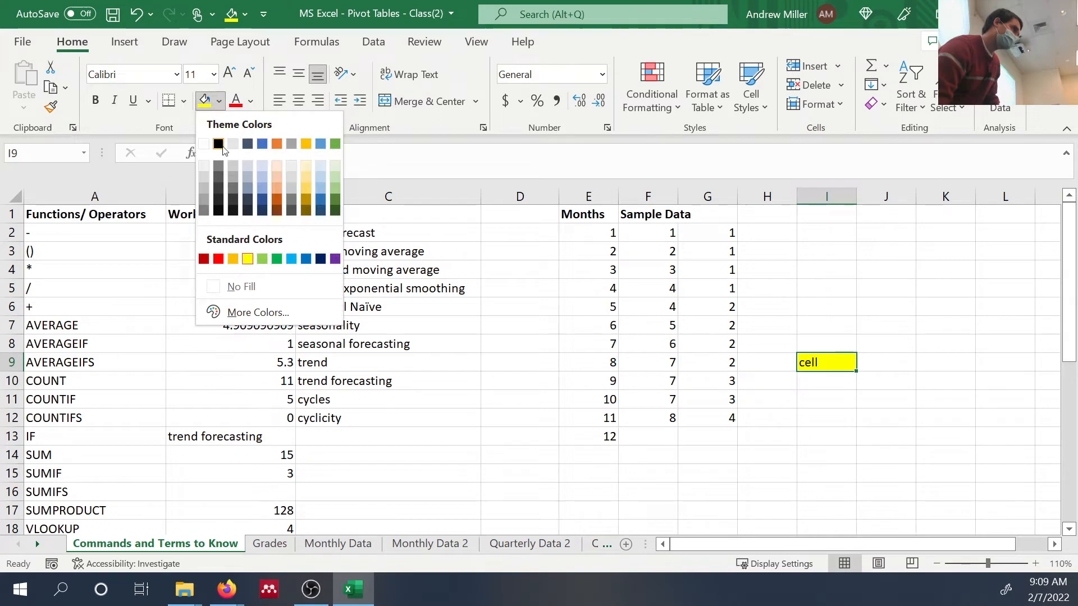
click(249, 288)
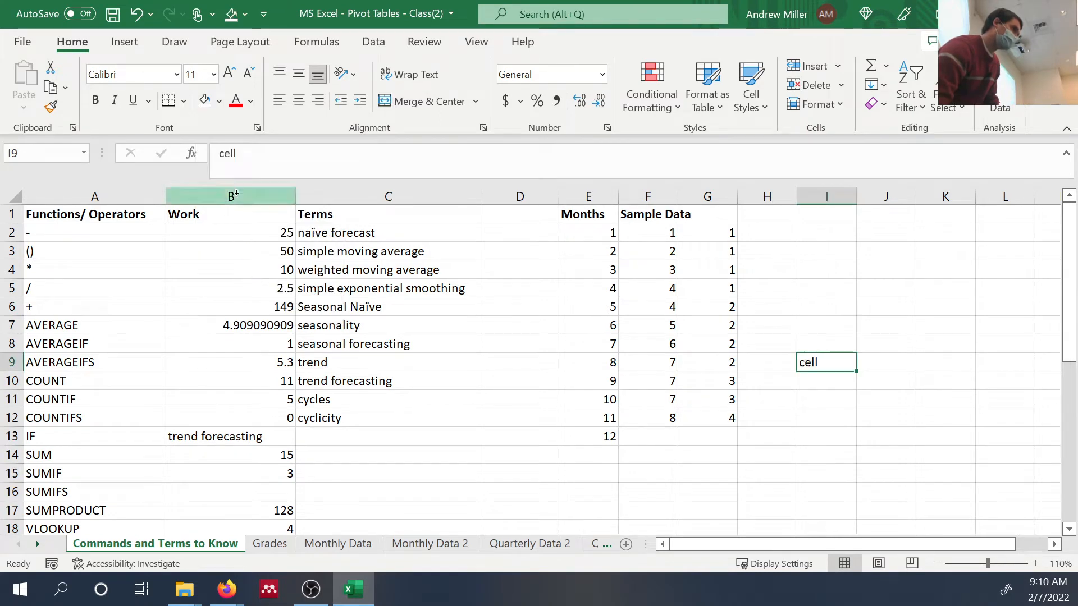
click(236, 101)
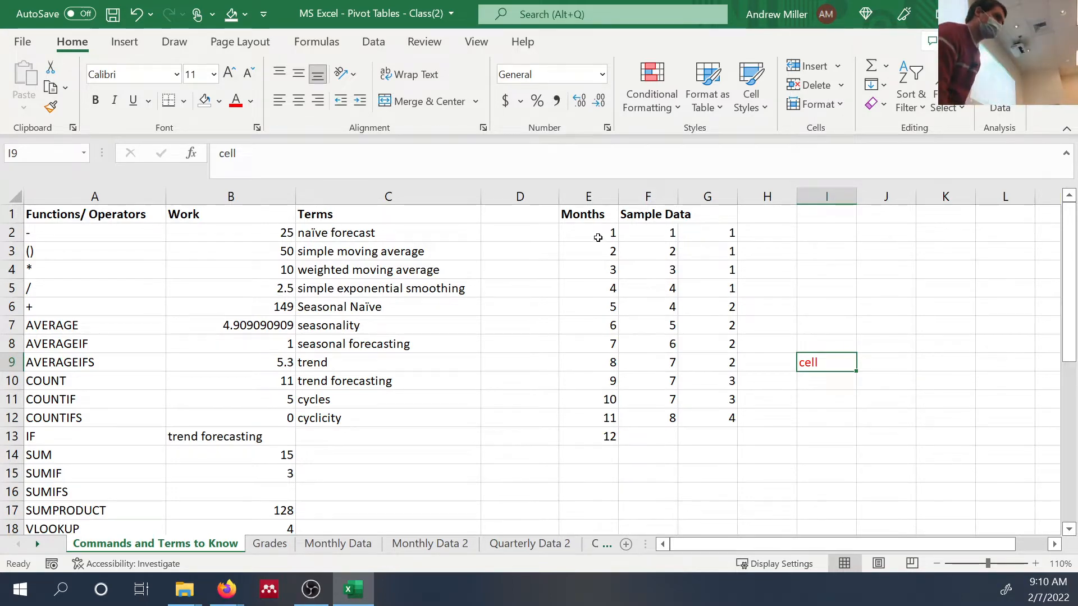
Step: Highlight Months values in E2:E13 greater than 7 using Green Fill with Dark Green Text, and undo the rule
drag(599, 238, 602, 440)
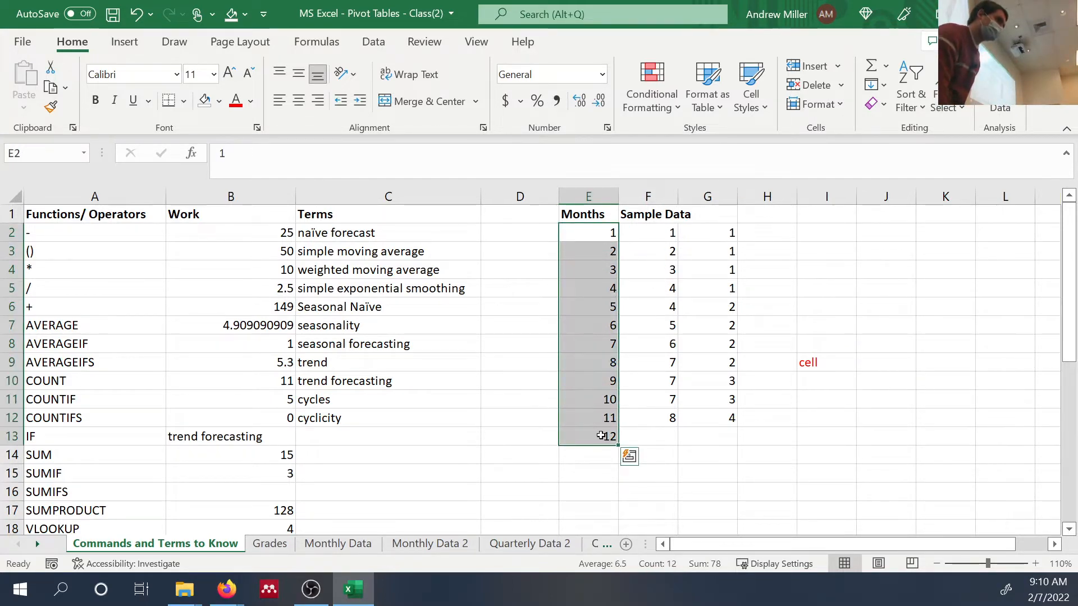
click(650, 106)
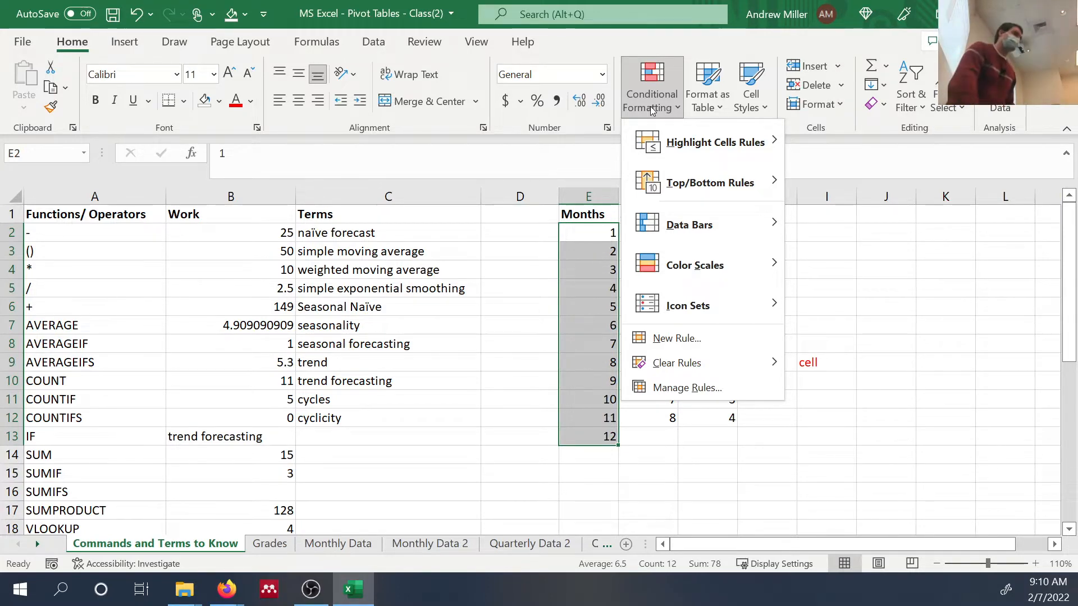
mouse_move(685, 169)
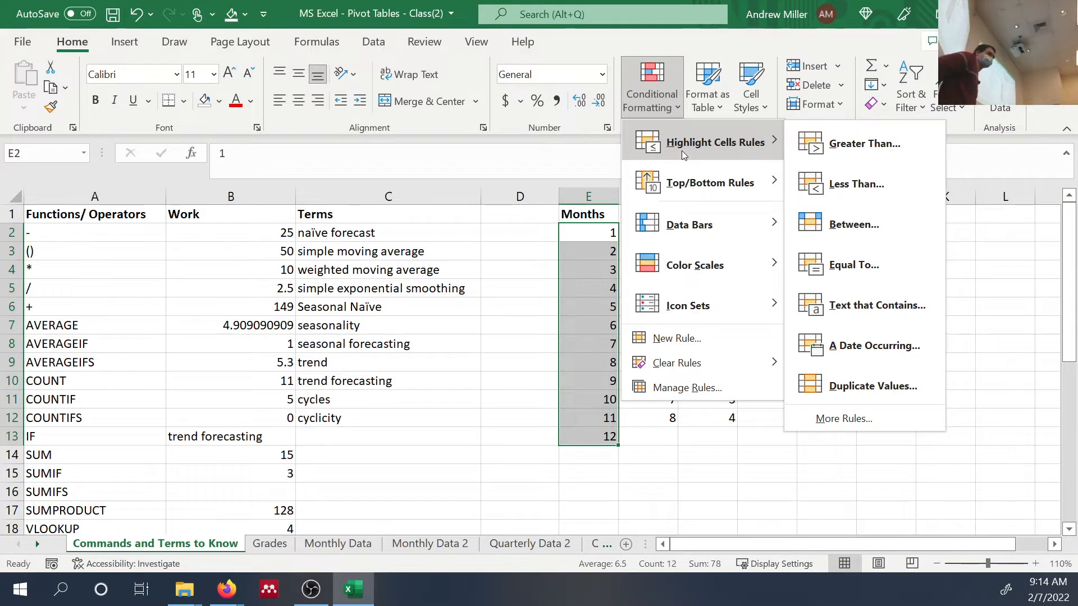
click(897, 147)
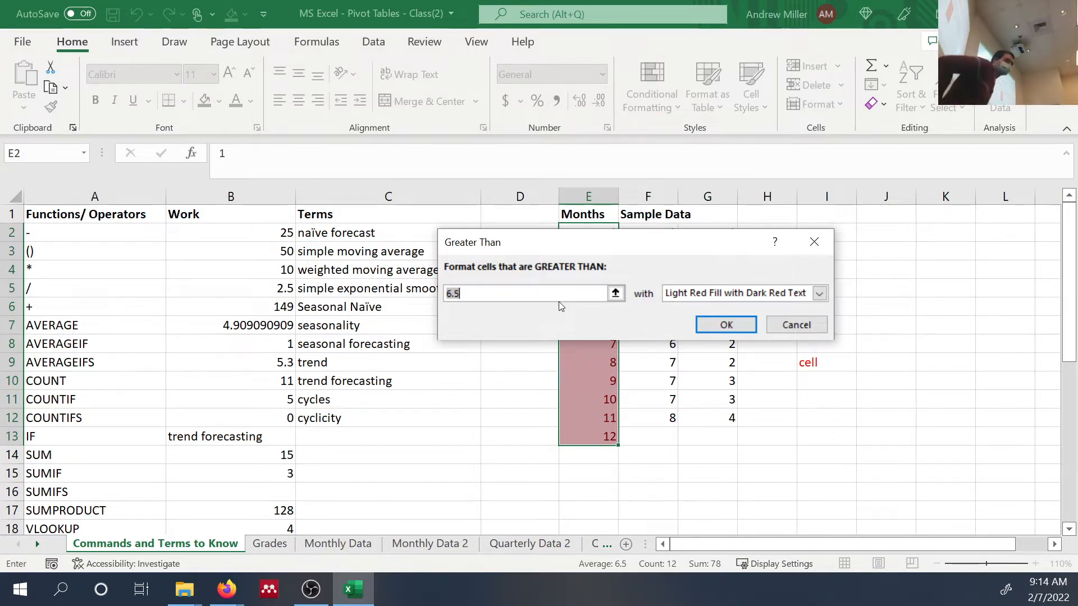
text(7)
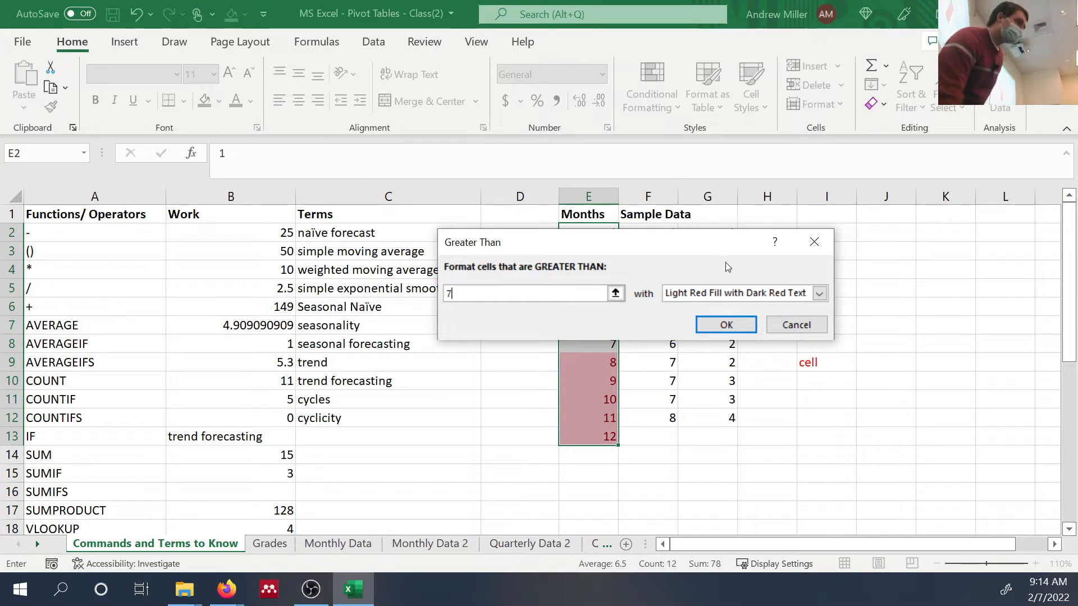
click(736, 294)
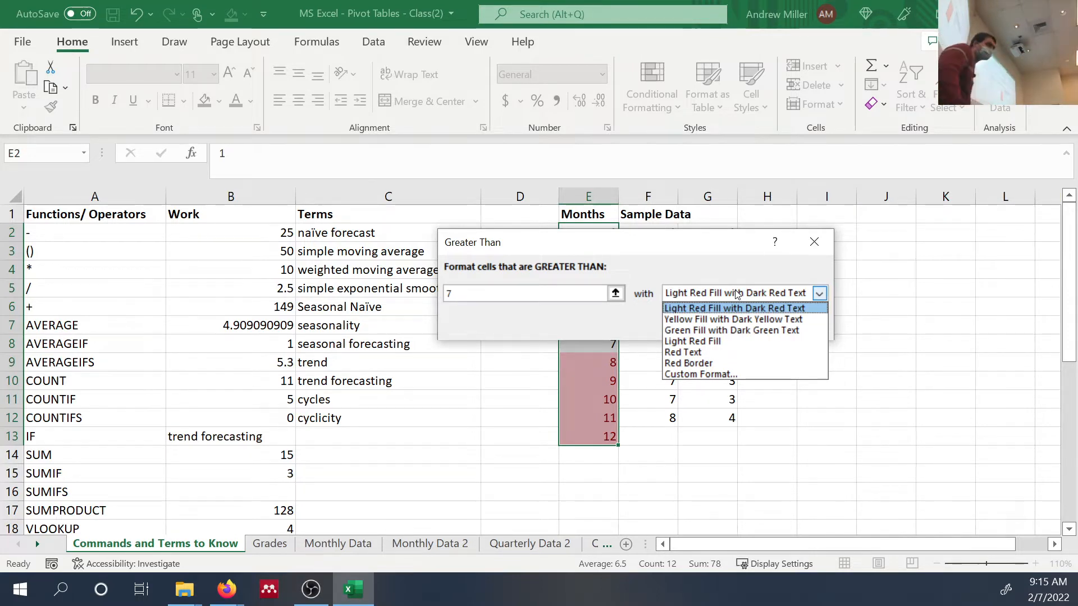
click(741, 331)
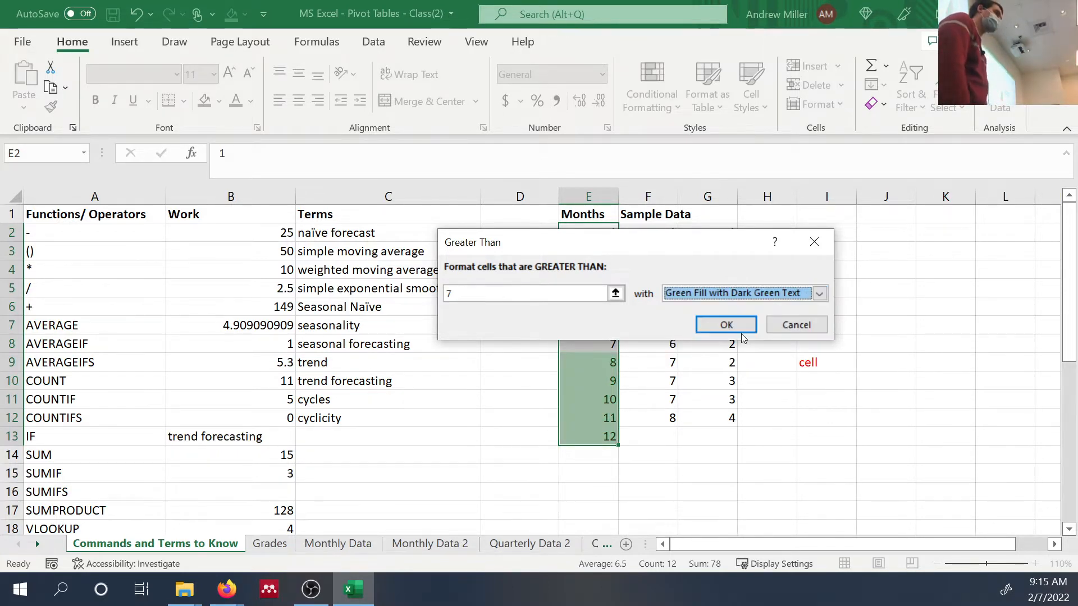
click(736, 326)
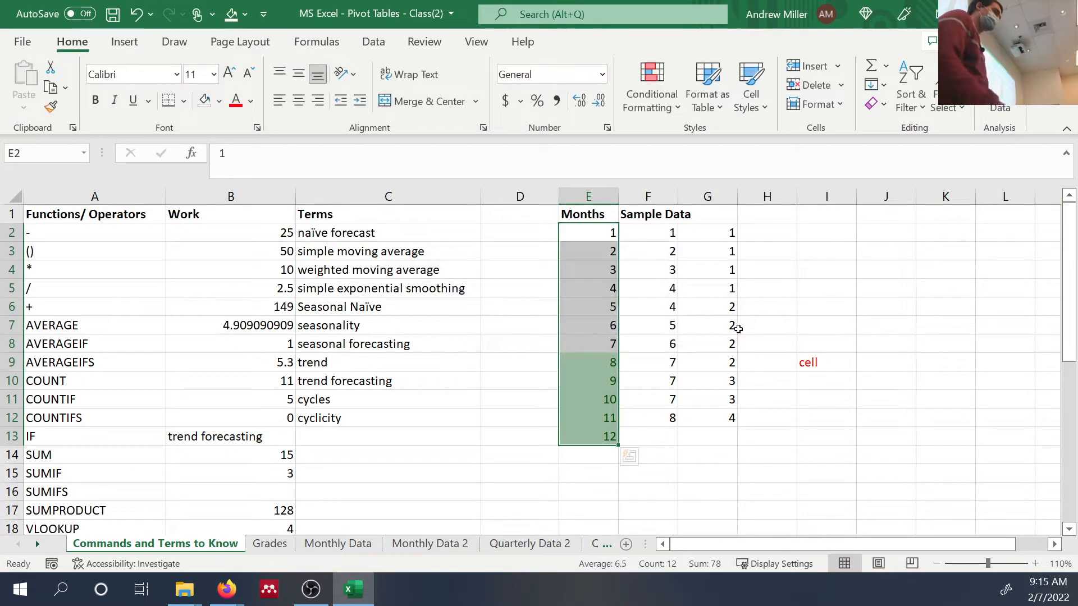
click(738, 329)
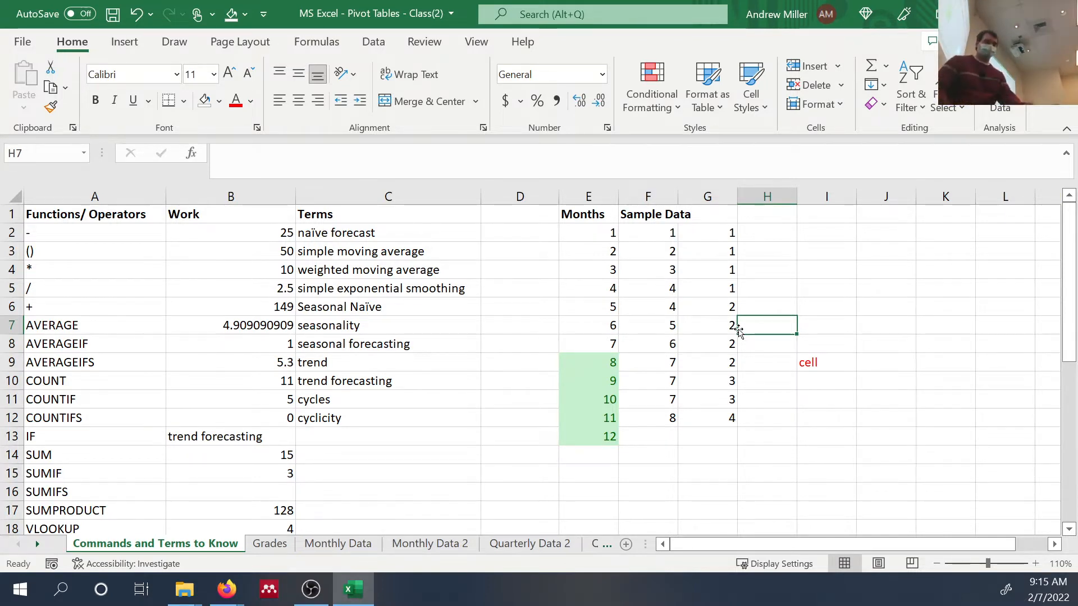
key(ctrl+z)
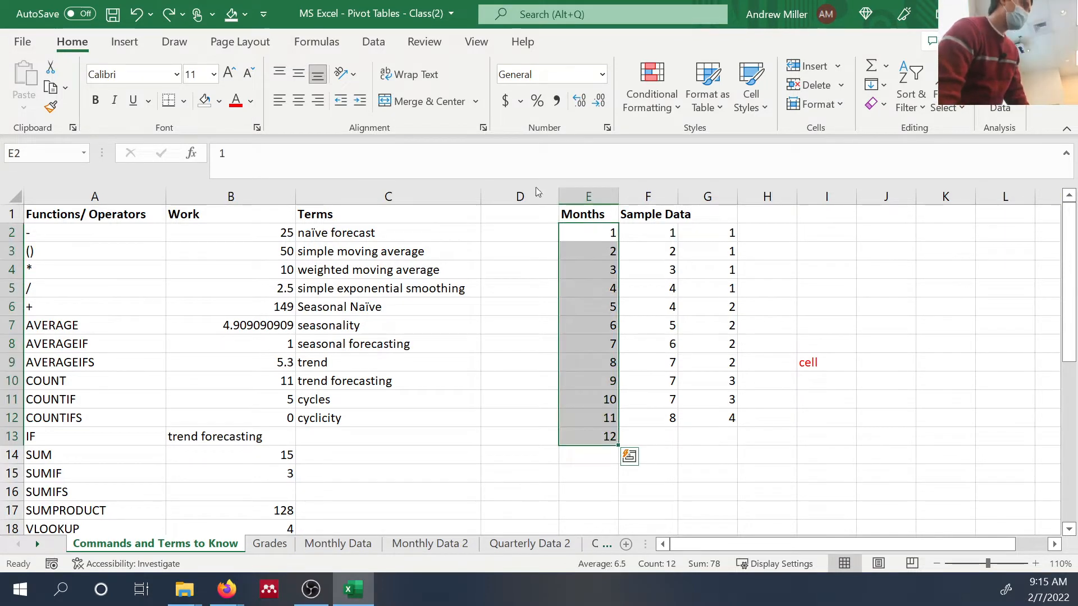
Step: Conditionally format the top 10% of values in E2:E13 with a custom green background fill, and undo the rule
click(645, 104)
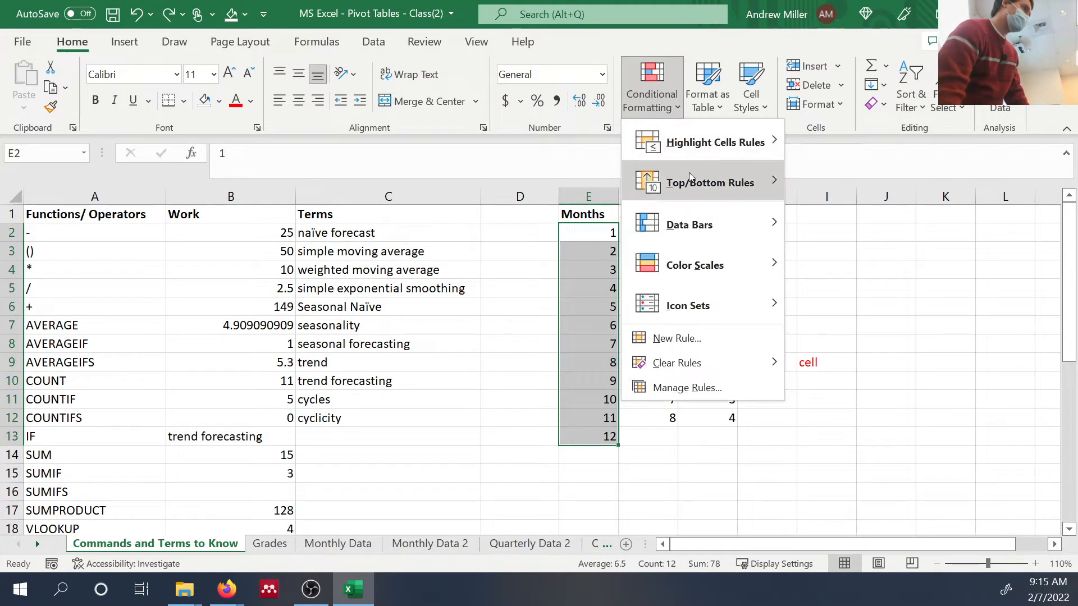
mouse_move(691, 178)
click(852, 225)
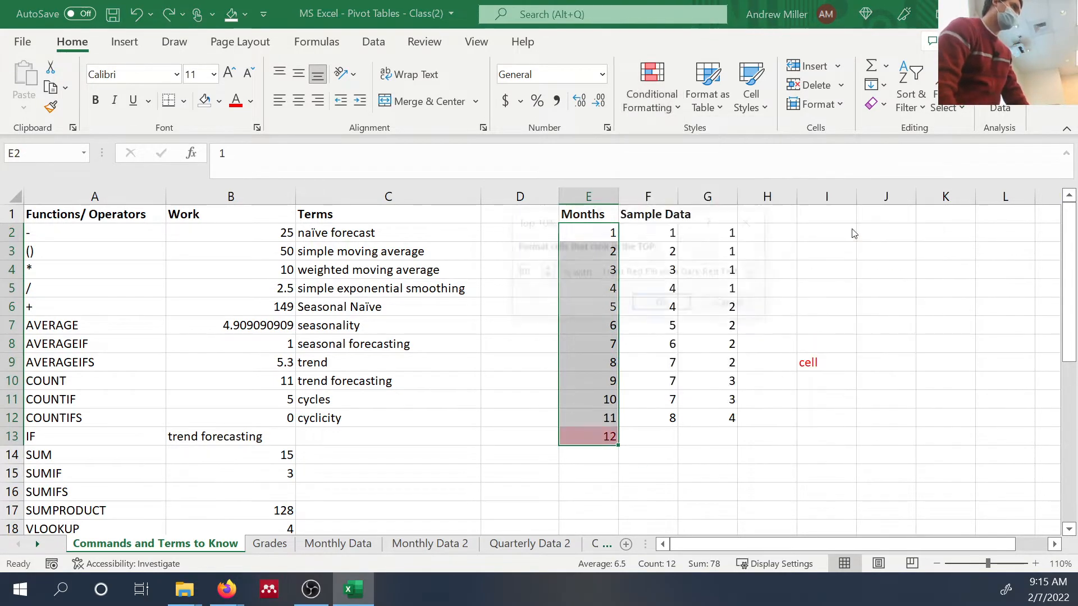
click(746, 275)
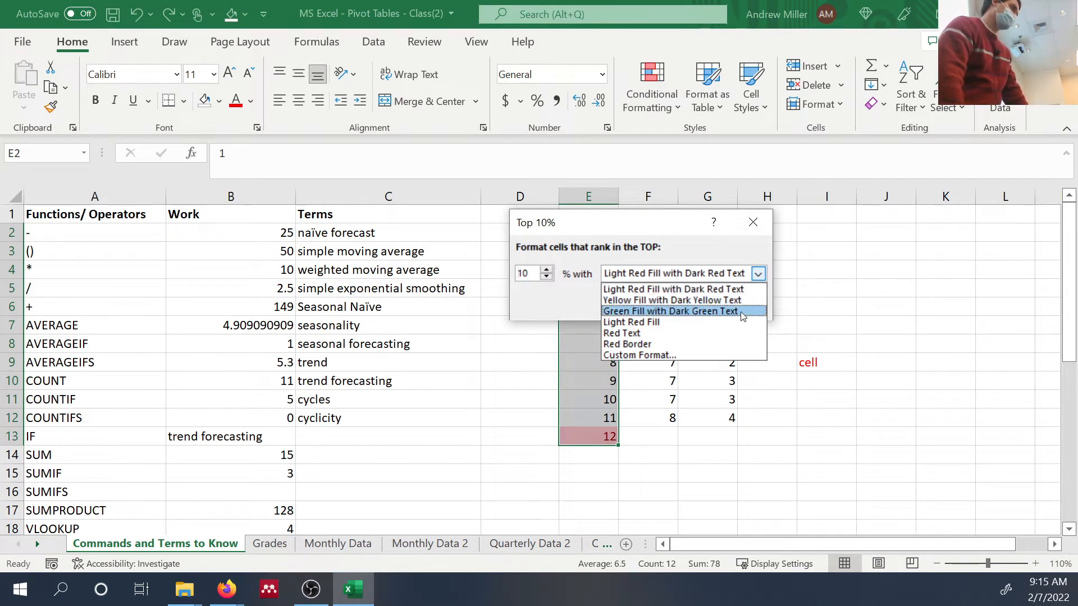
click(724, 354)
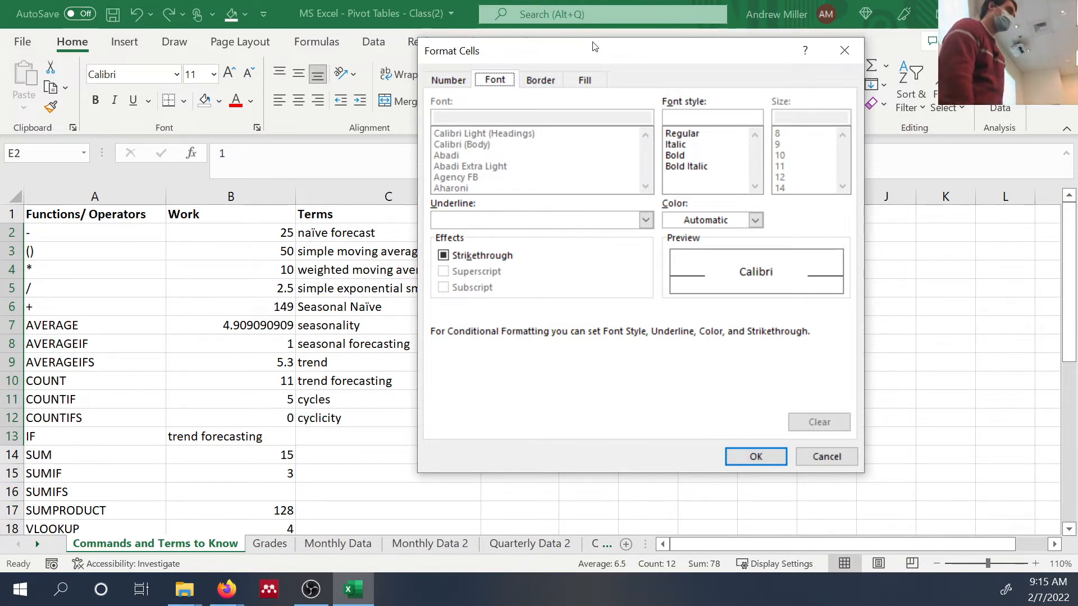
click(597, 82)
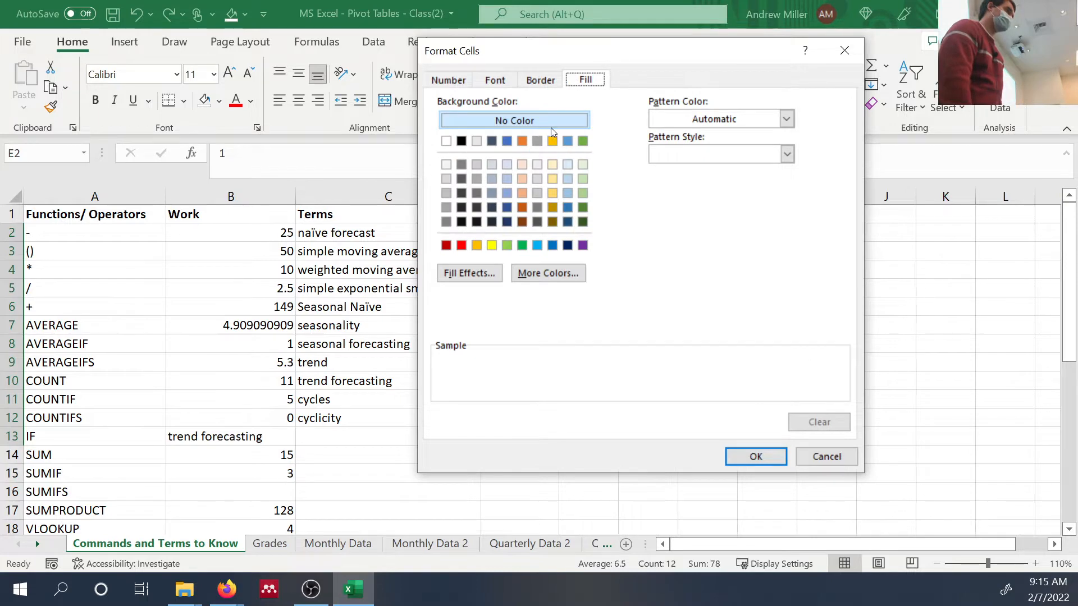
click(581, 140)
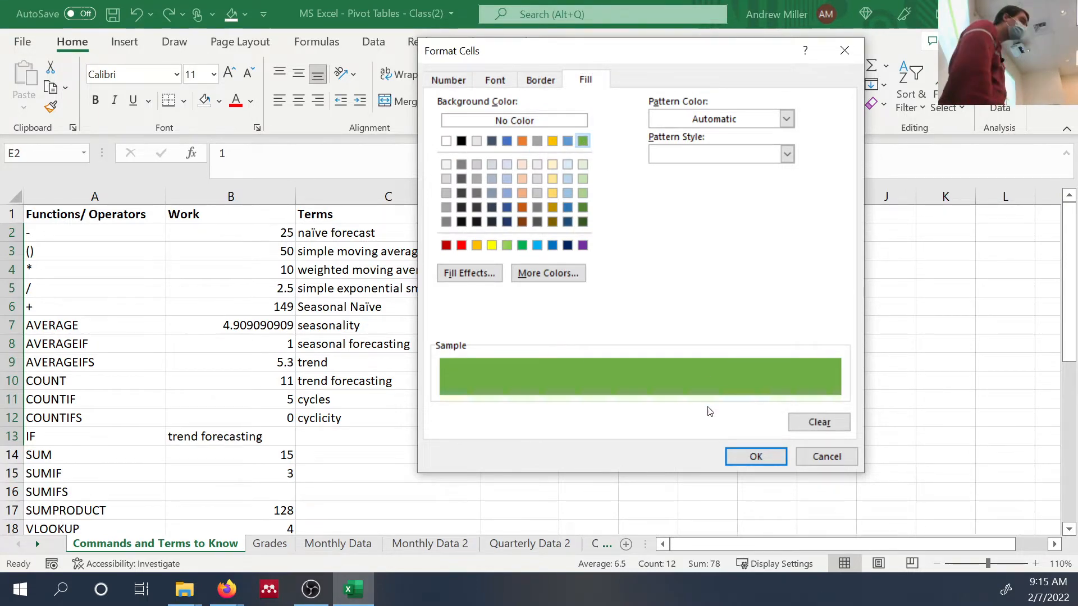
click(747, 456)
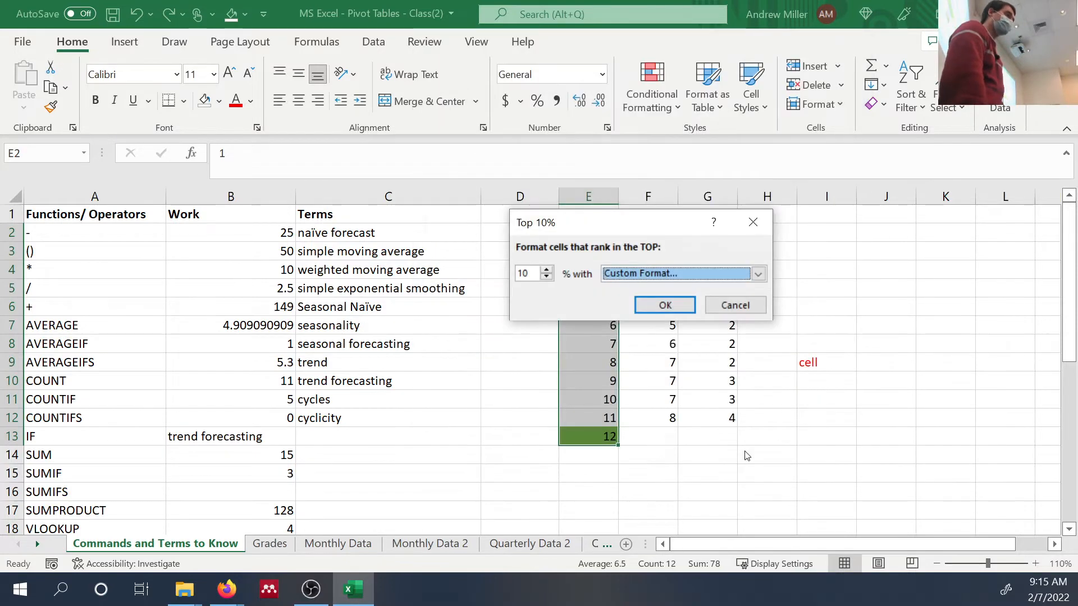
click(665, 305)
click(669, 348)
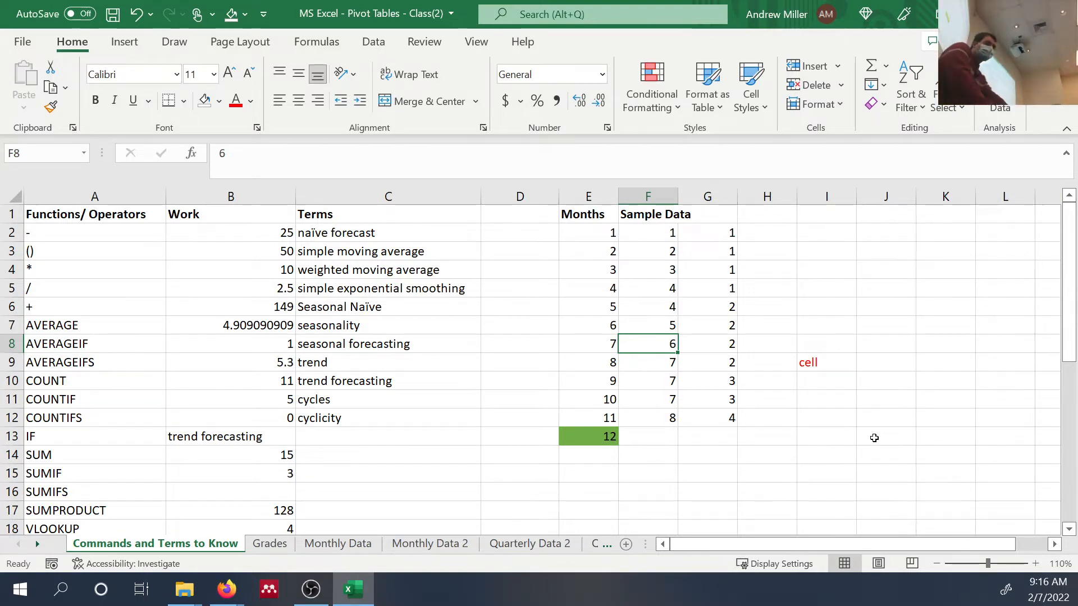
key(ctrl+z)
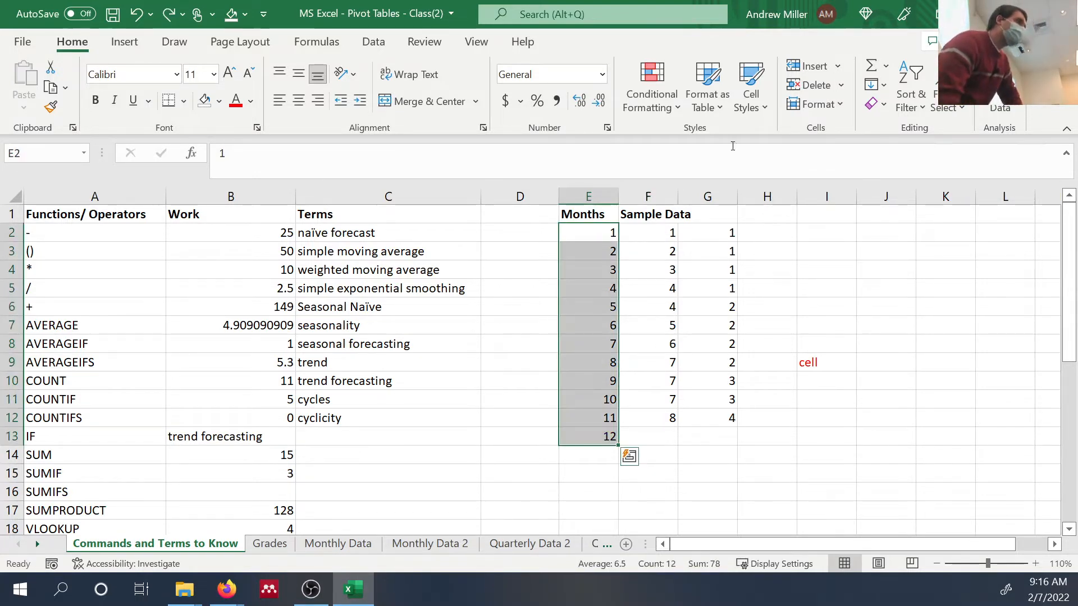
Step: Highlight the below-average values in E2:E13 using Light Red Fill with Dark Red Text, and undo the rule
click(667, 100)
mouse_move(686, 193)
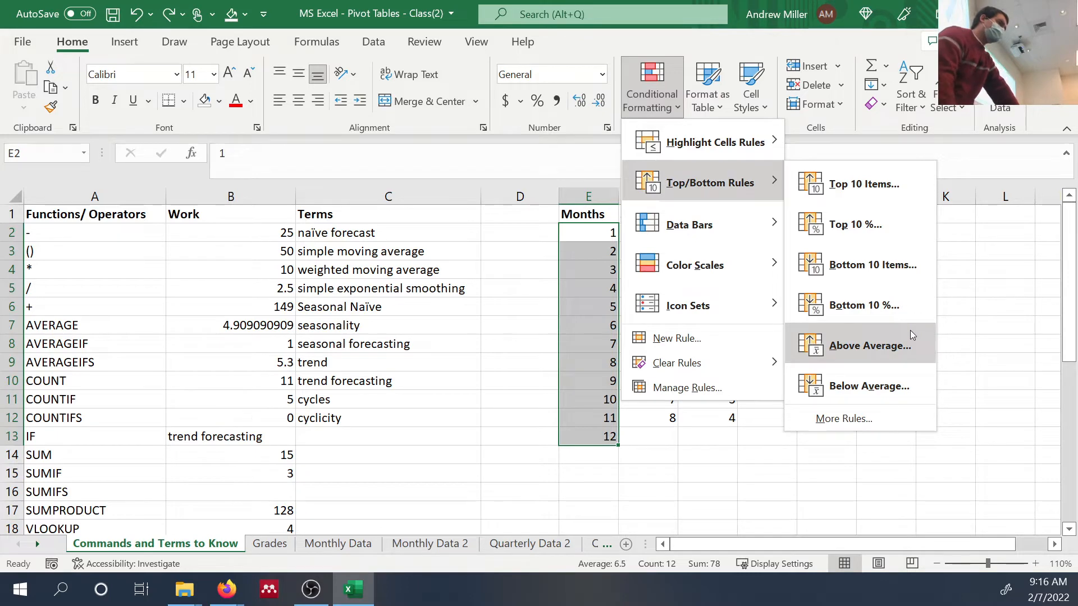
click(887, 386)
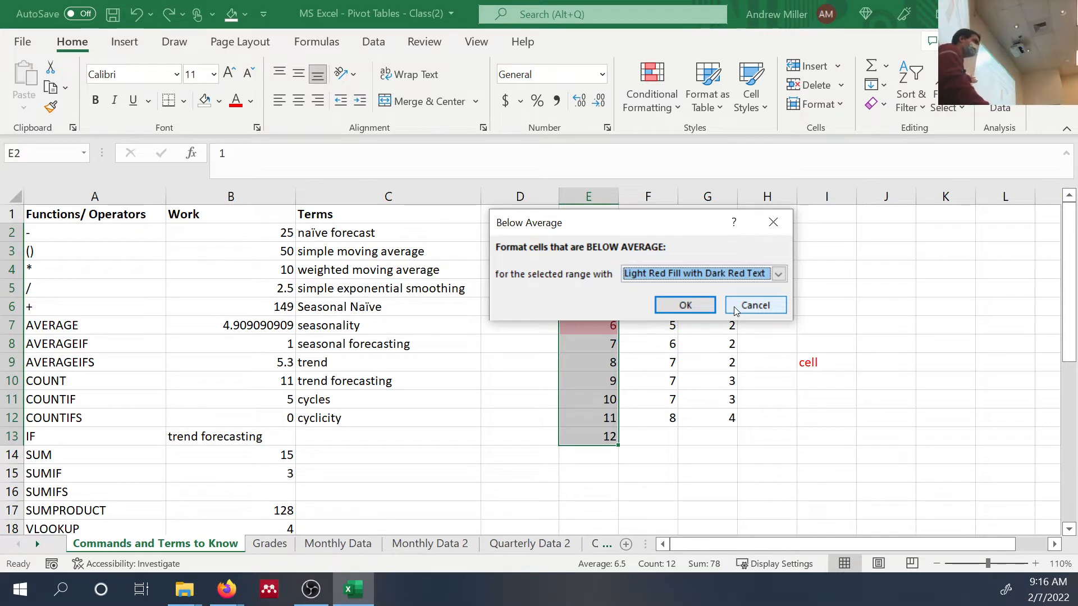
click(700, 304)
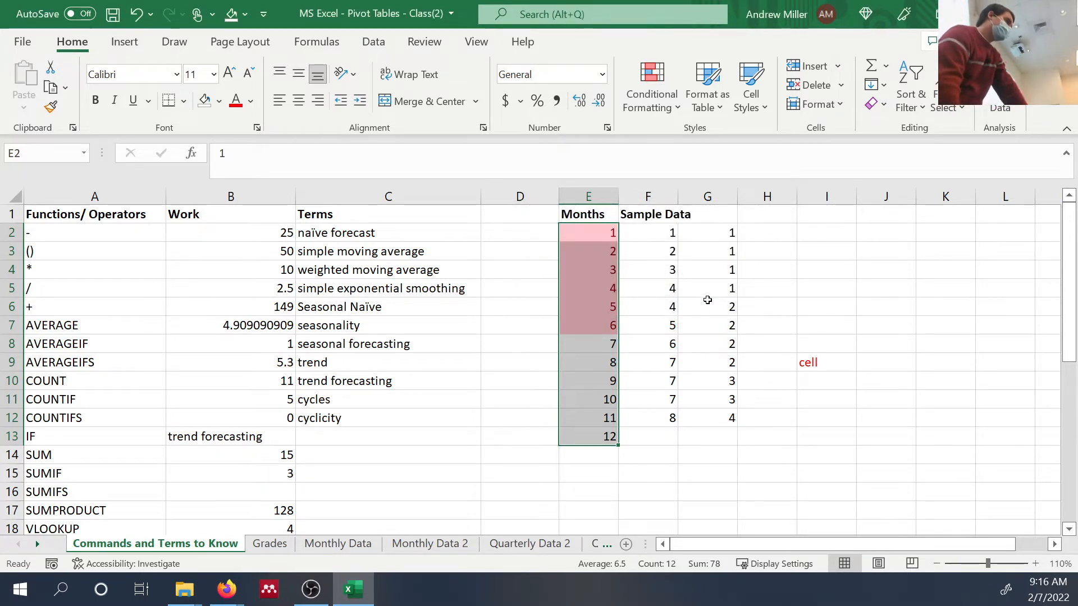
click(700, 303)
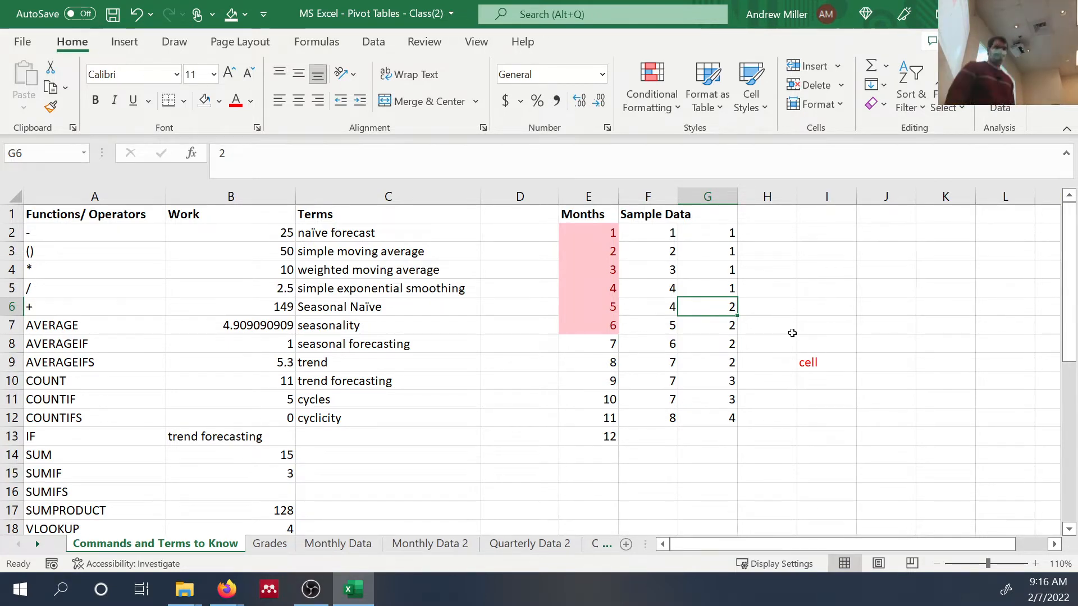
key(ctrl+z)
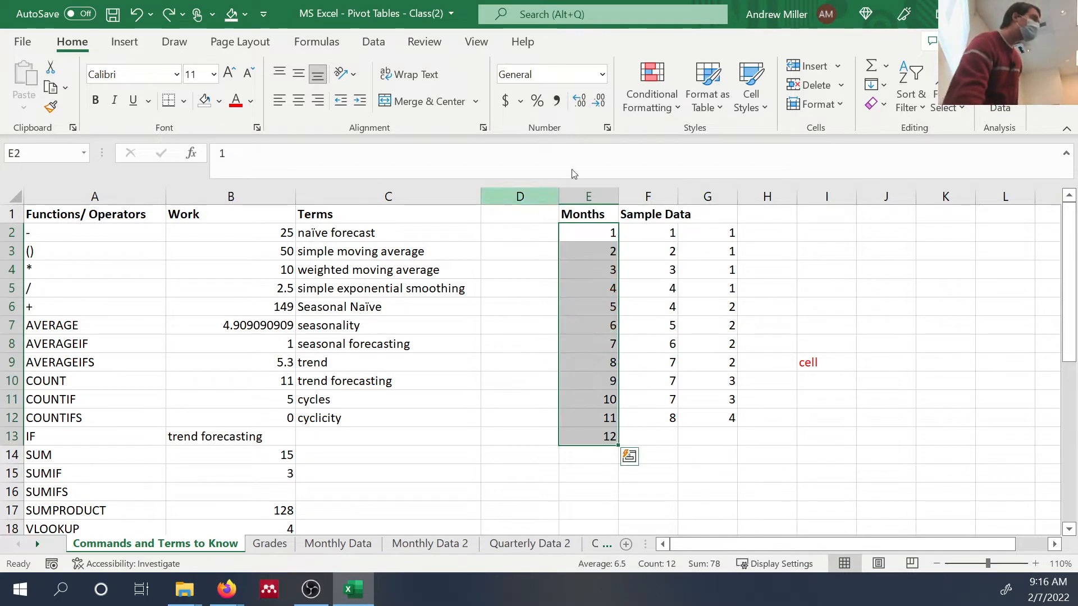
Step: Apply green gradient-fill data bars to the Months values in E2:E13, and undo the rule
click(652, 92)
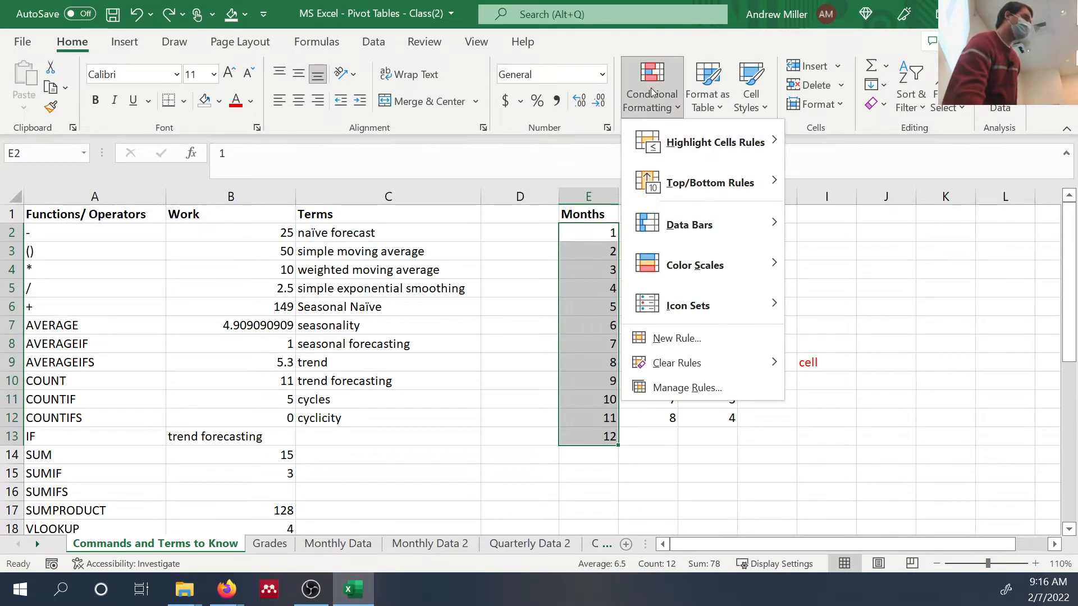
mouse_move(706, 163)
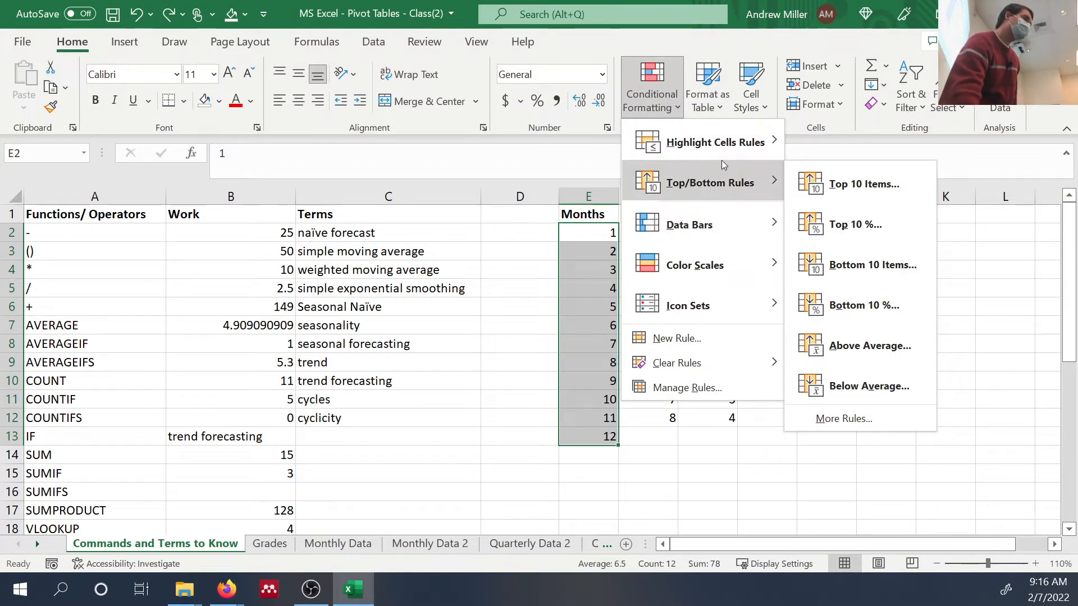
mouse_move(778, 233)
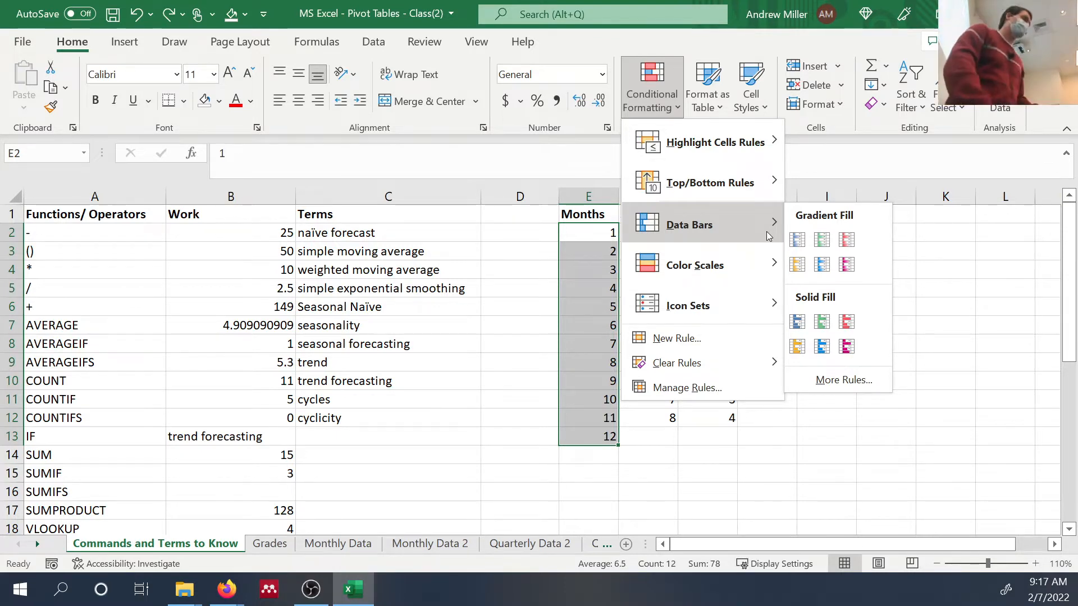
click(821, 239)
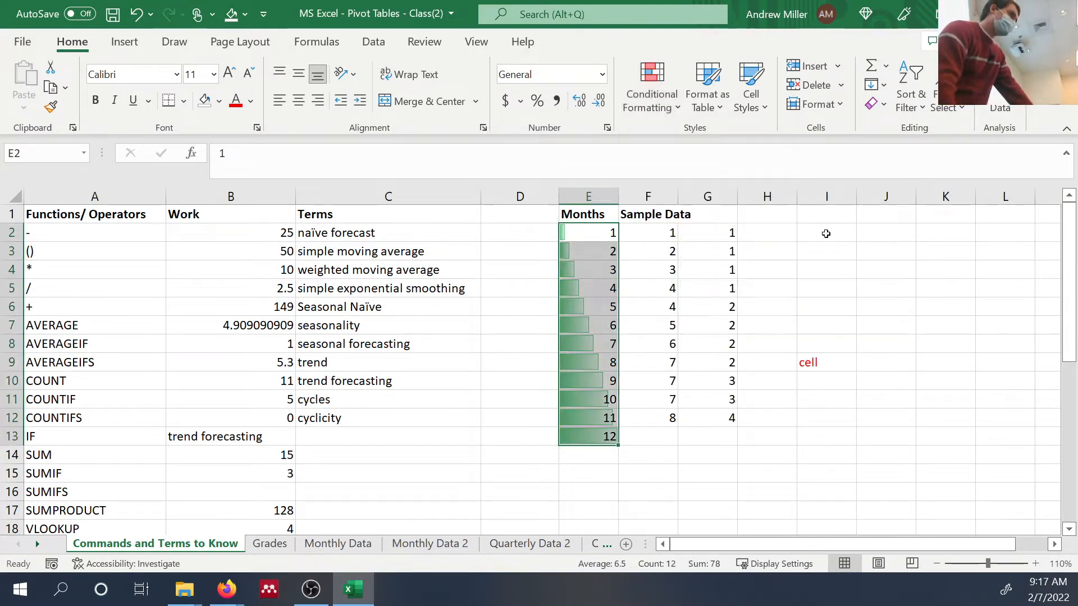
click(902, 307)
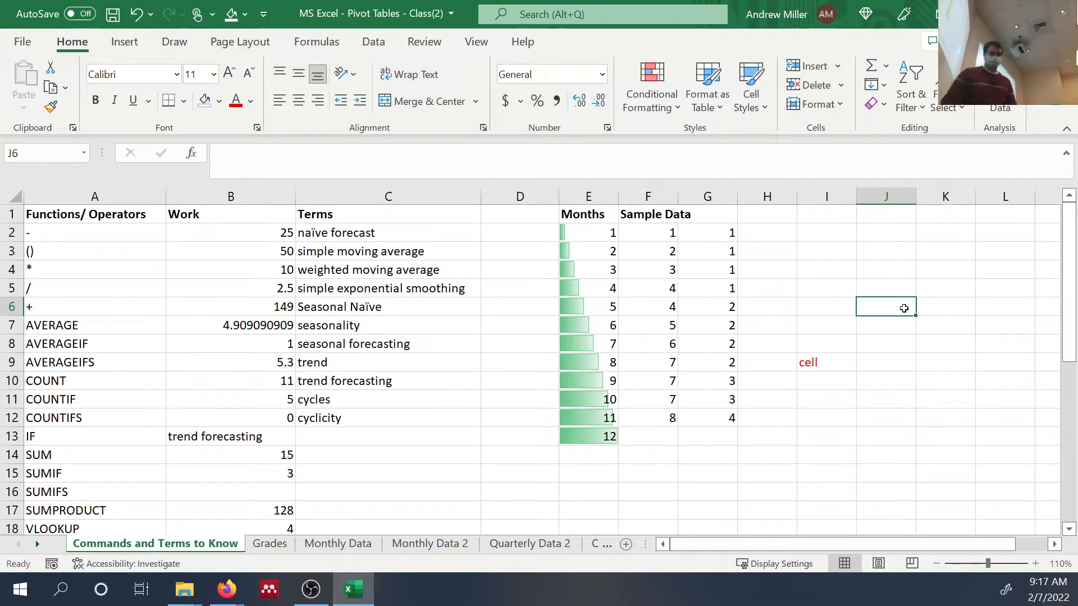
key(ctrl+z)
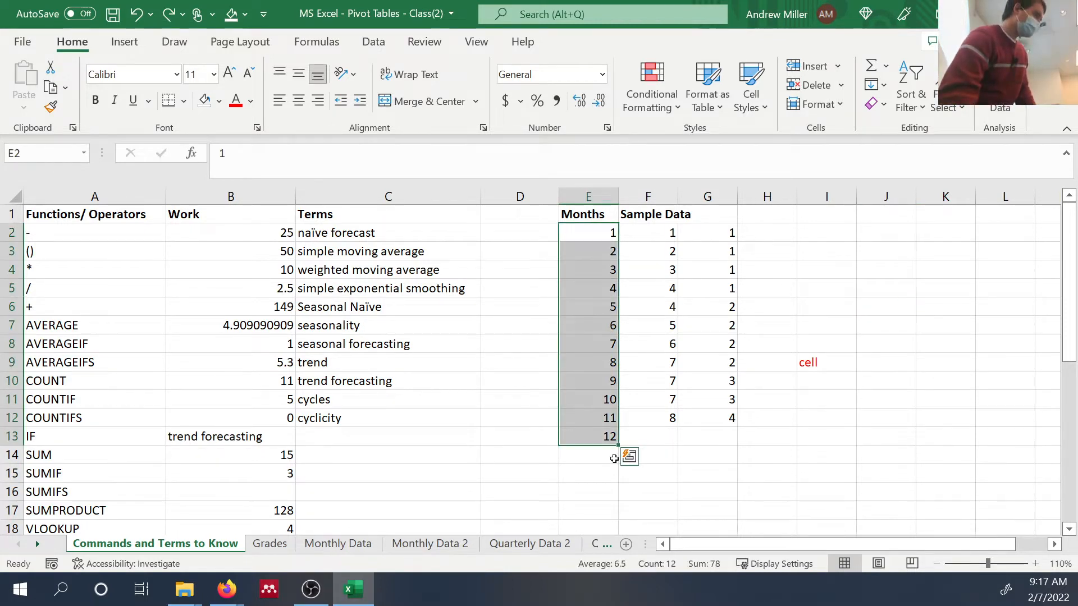
Step: Insert a PivotTable in a new worksheet from columns A:C of the Quarterly Data sheet
click(608, 543)
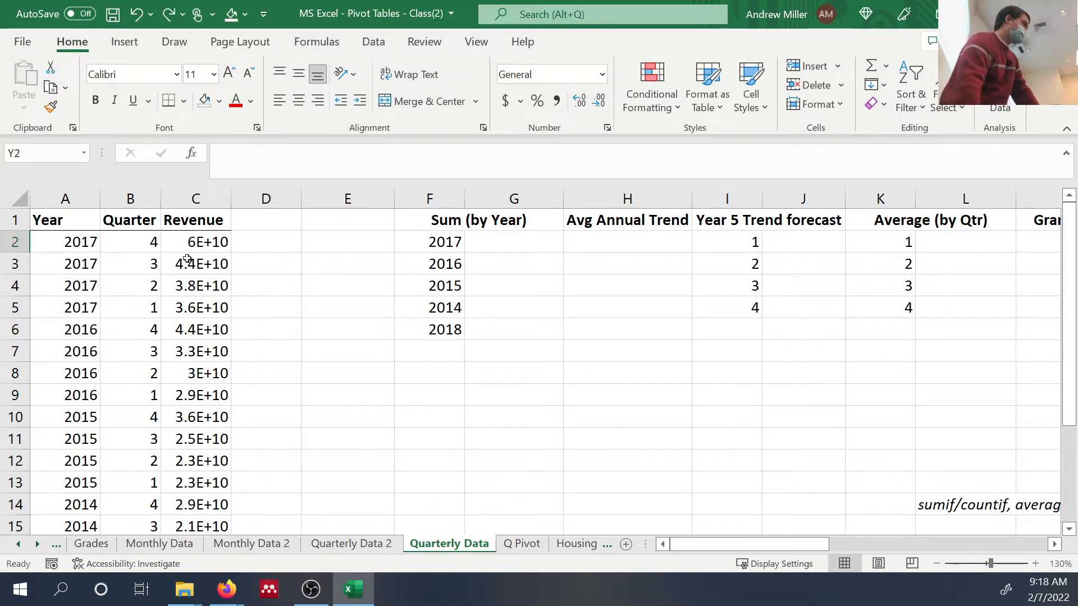
drag(73, 195, 213, 200)
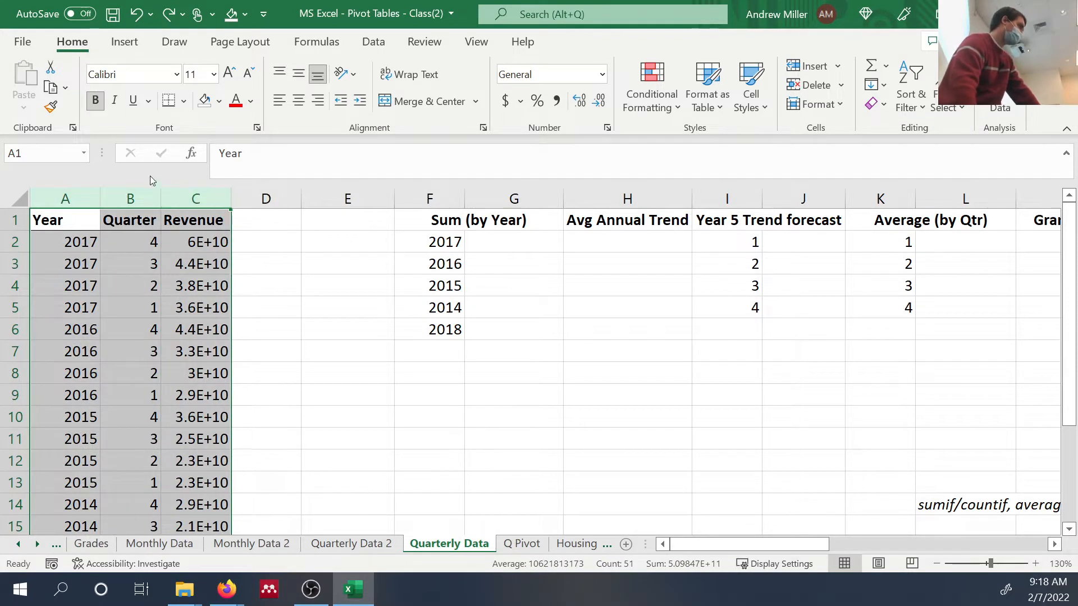
click(123, 42)
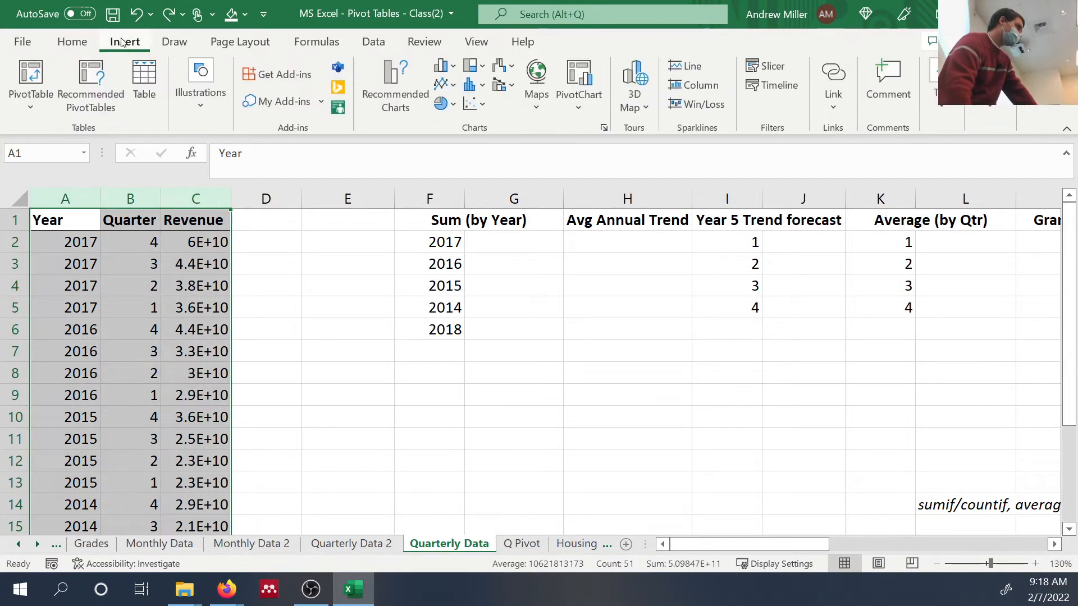
click(31, 65)
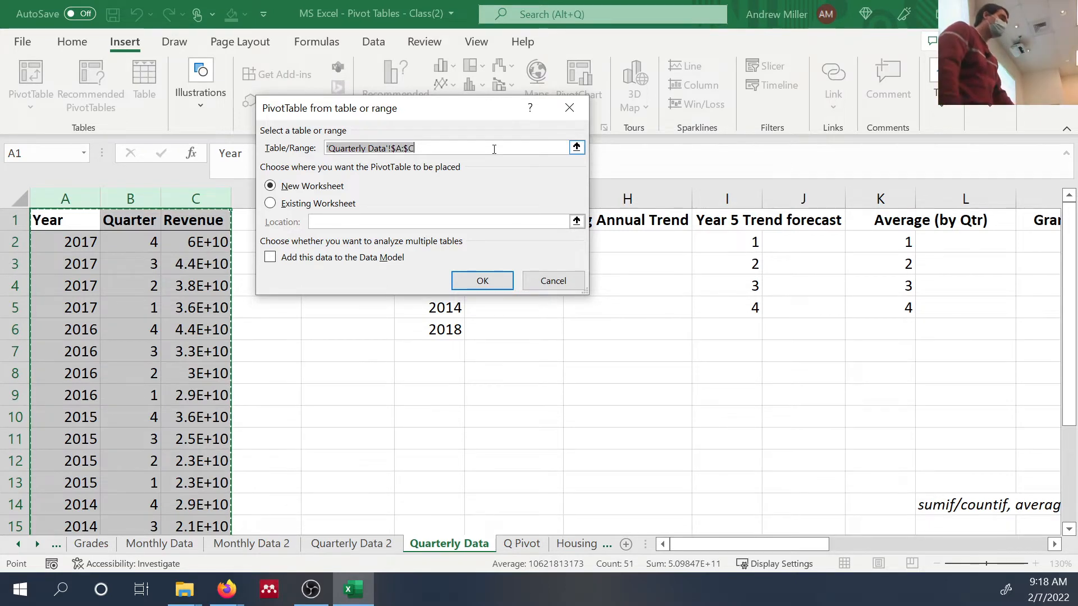
click(472, 281)
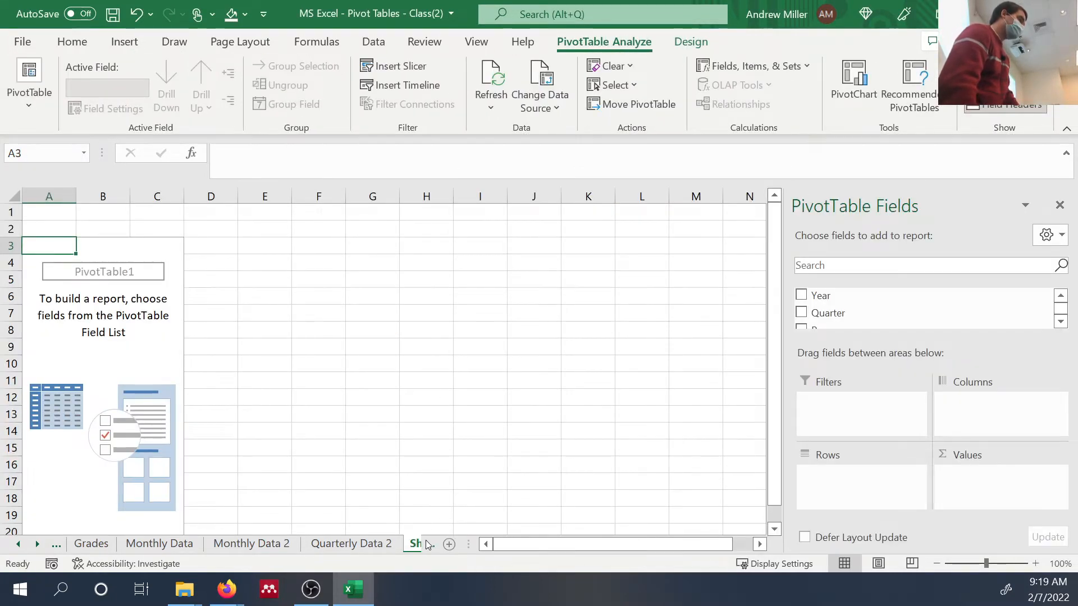
Step: Rename the new PivotTable sheet as Quarterly Pivot
click(426, 541)
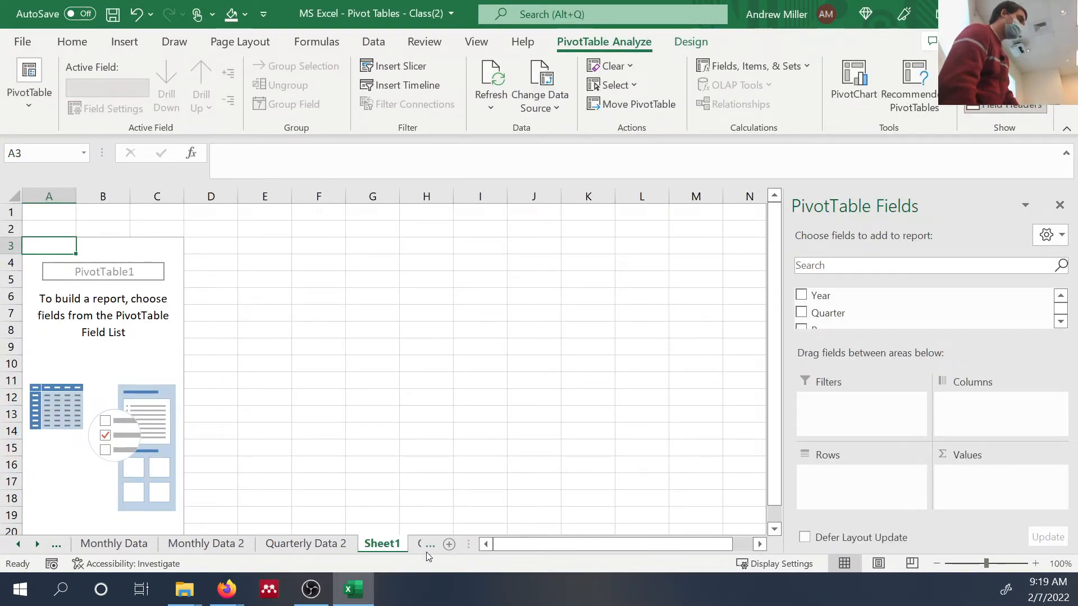
double_click(390, 543)
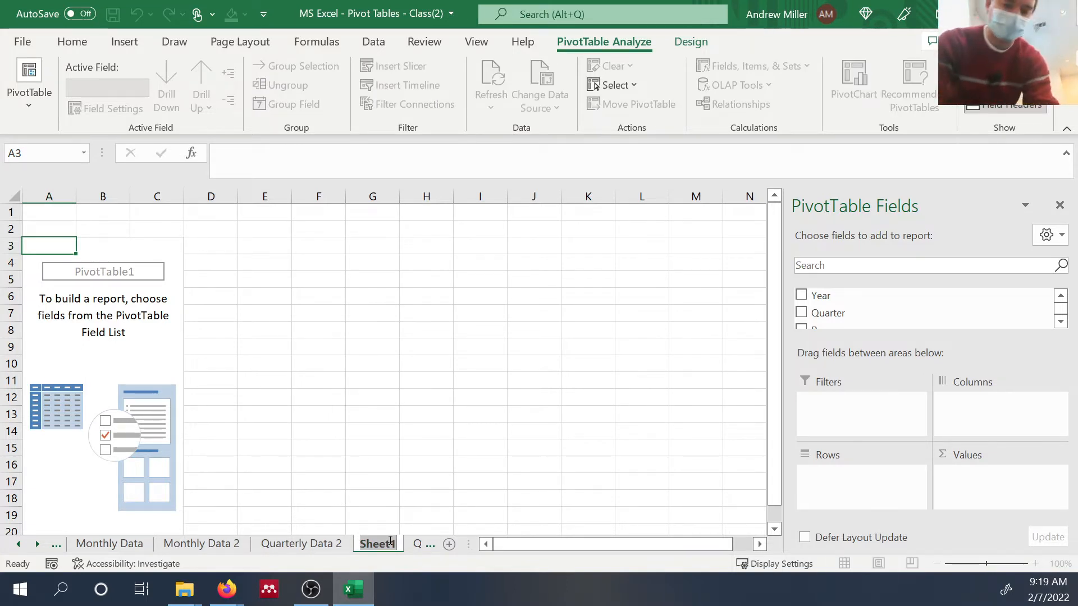
text(Quarterly)
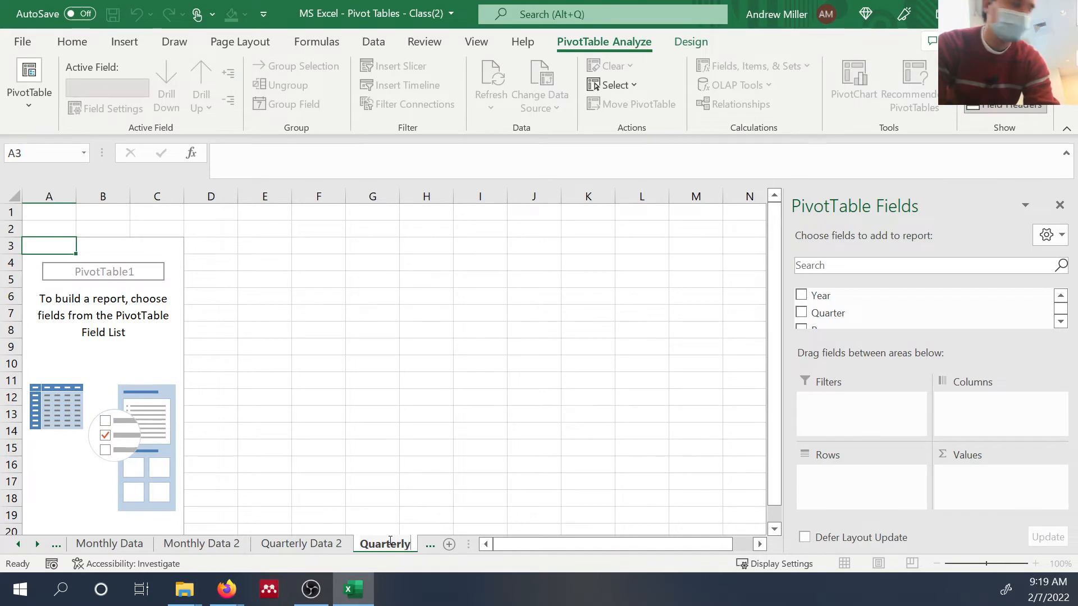
text( Pivot)
key(Return)
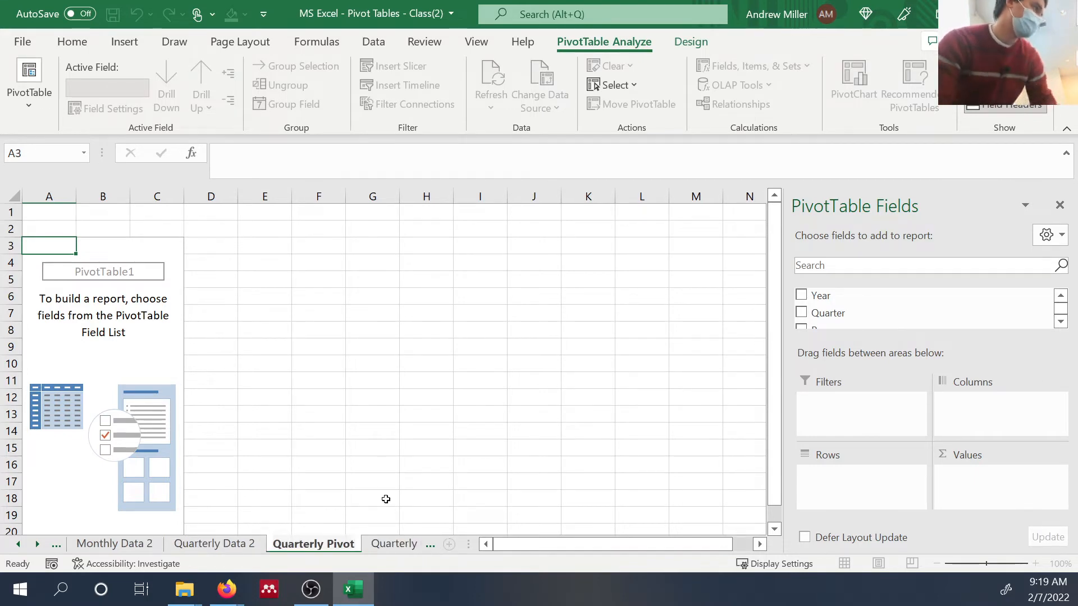
Step: Add the Year field to the Rows area of the empty PivotTable
click(366, 486)
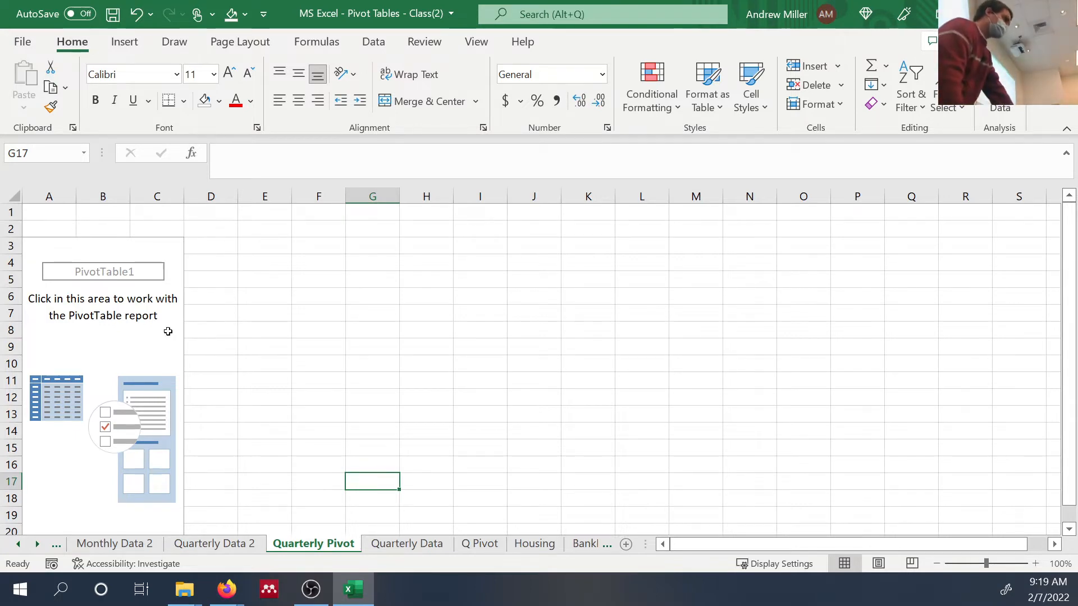
click(112, 270)
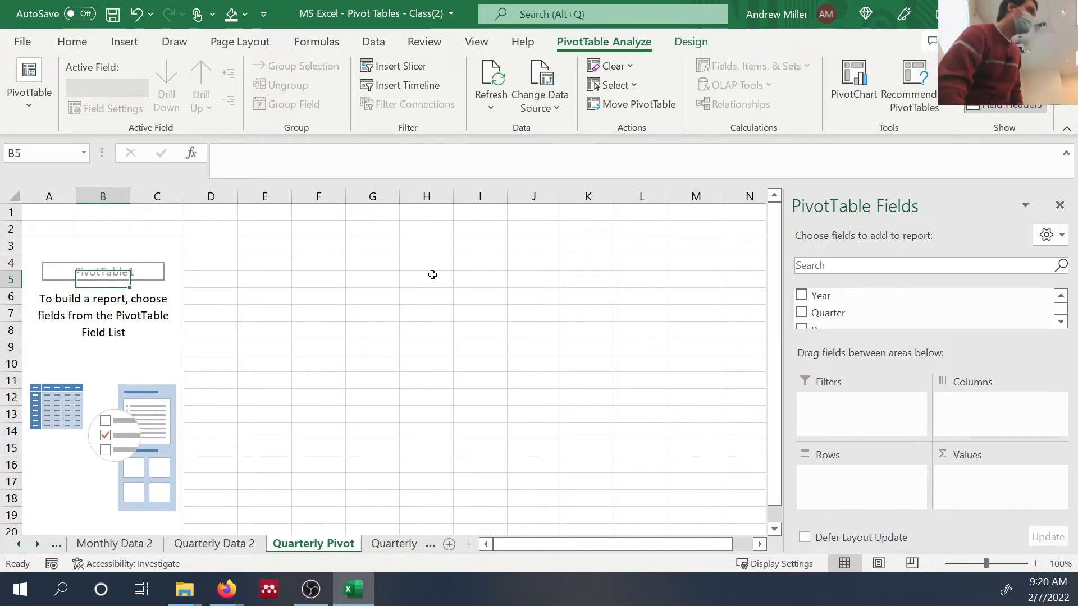
scroll(917, 315, down, 2)
scroll(916, 315, up, 1)
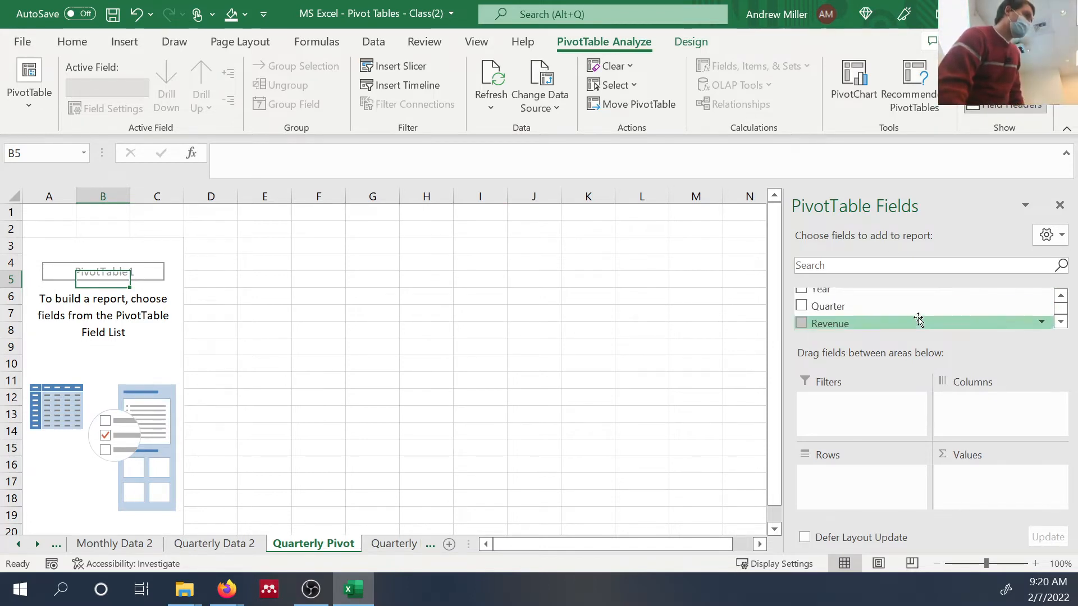
scroll(918, 319, up, 1)
drag(900, 301, 895, 480)
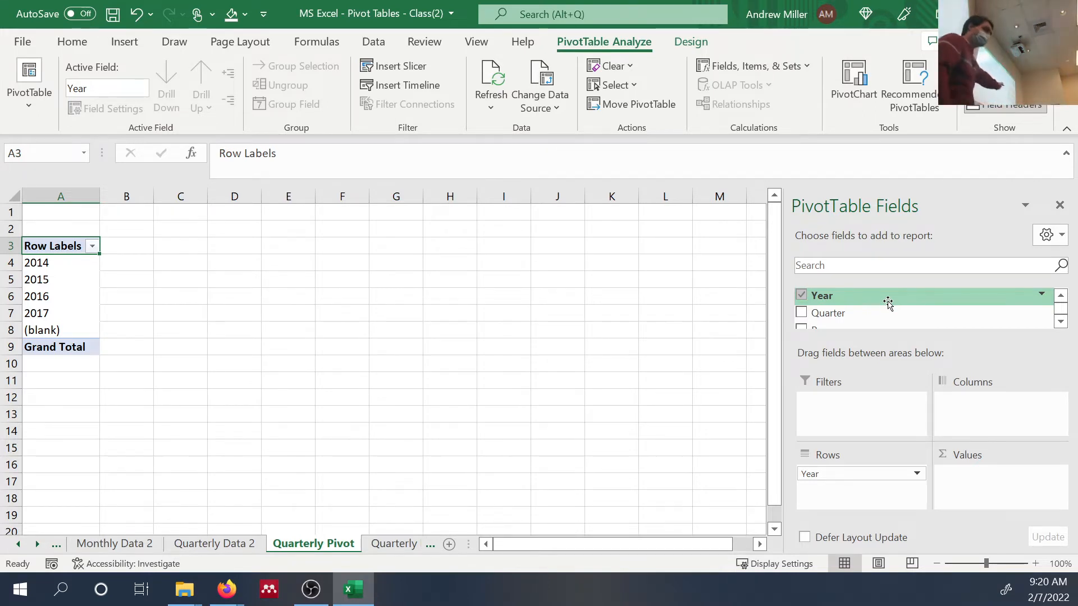
Step: Add the Revenue field to the PivotTable's Values area
mouse_move(888, 303)
mouse_down()
mouse_move(870, 387)
mouse_move(873, 503)
mouse_move(861, 446)
mouse_move(884, 291)
mouse_move(890, 313)
mouse_move(872, 297)
mouse_up()
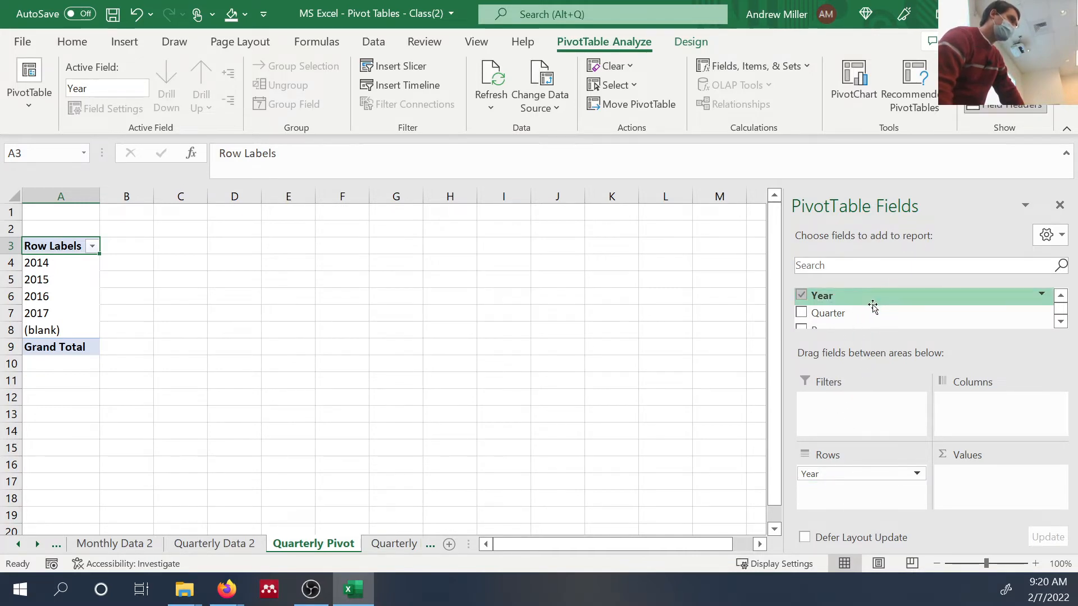
scroll(872, 306, down, 1)
scroll(873, 305, down, 1)
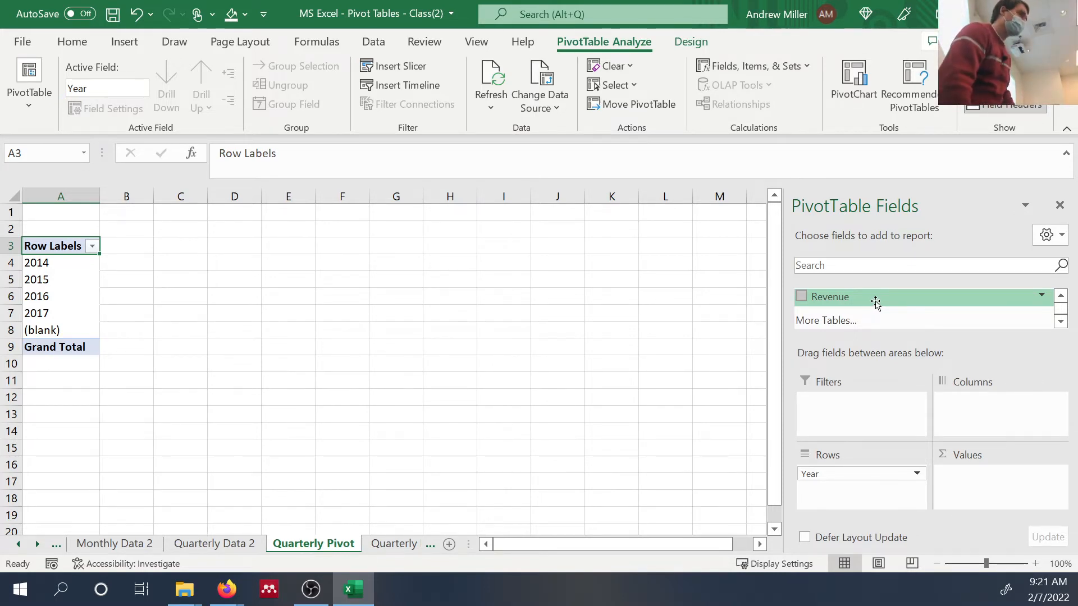
drag(876, 302, 1008, 492)
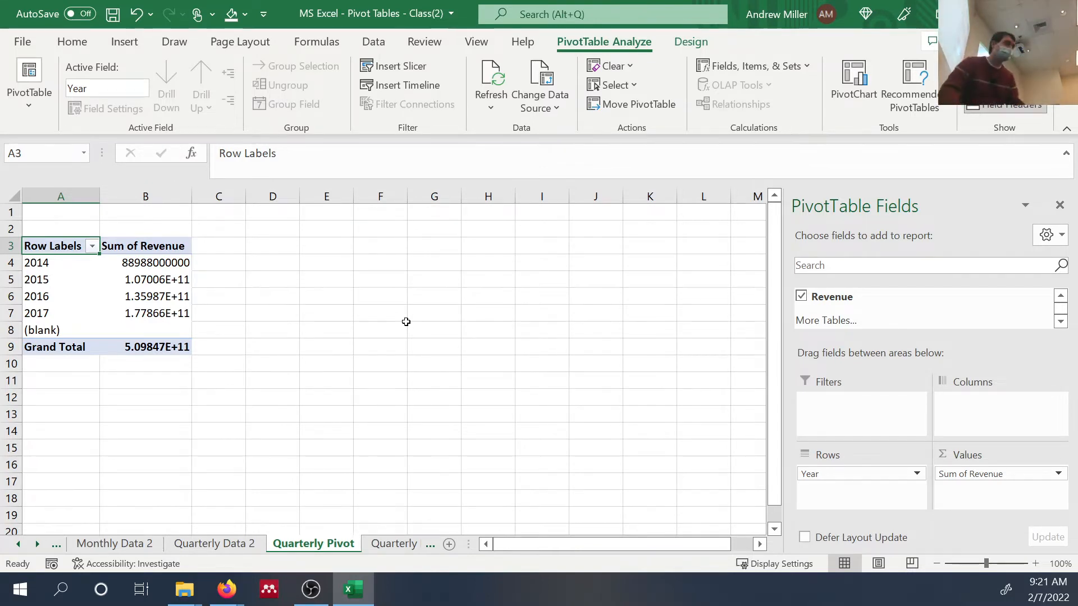
Step: Summarize the PivotTable's Revenue values by Count, and switch the calculation back to Sum
click(1058, 474)
click(988, 456)
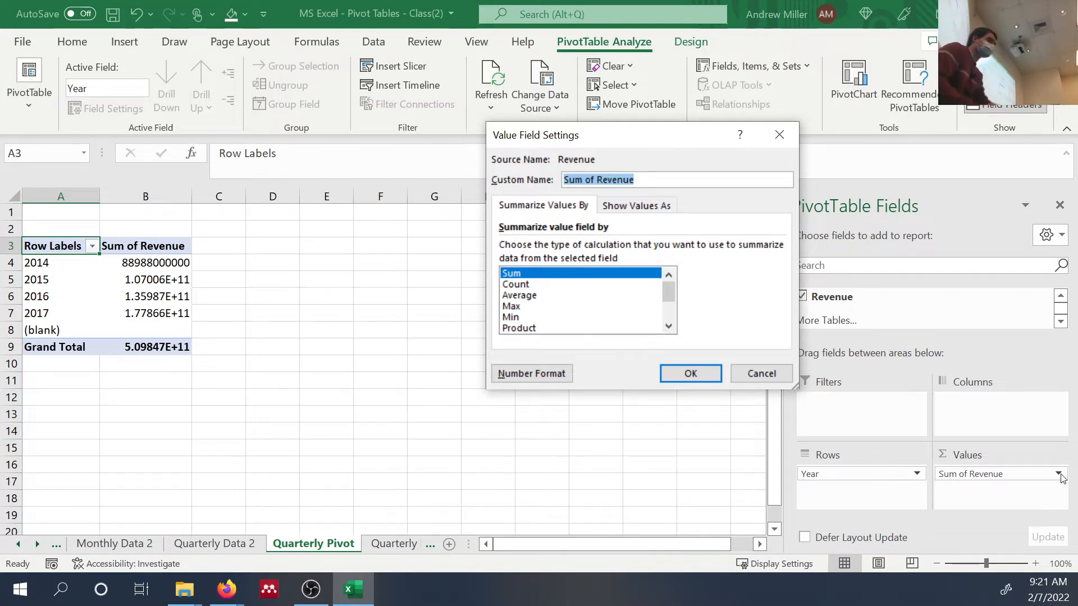
click(540, 285)
click(689, 374)
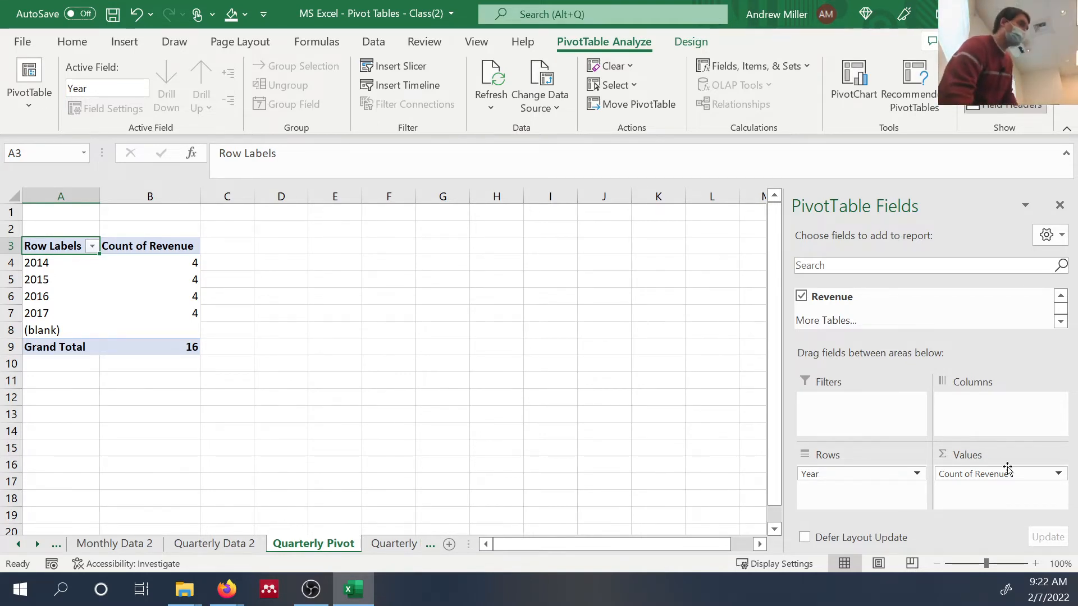
click(1057, 476)
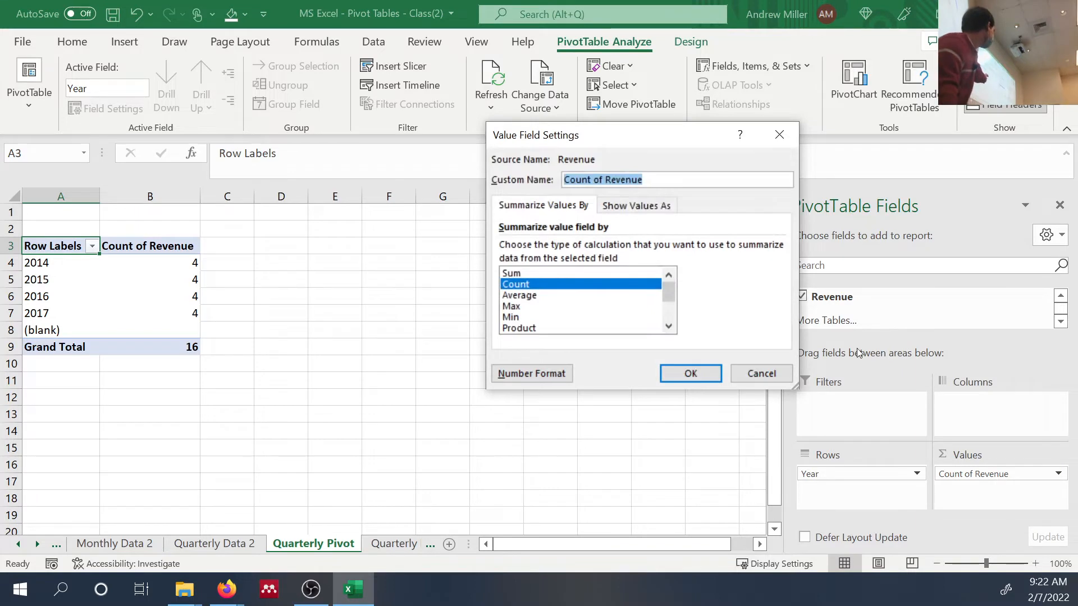
click(541, 274)
click(679, 373)
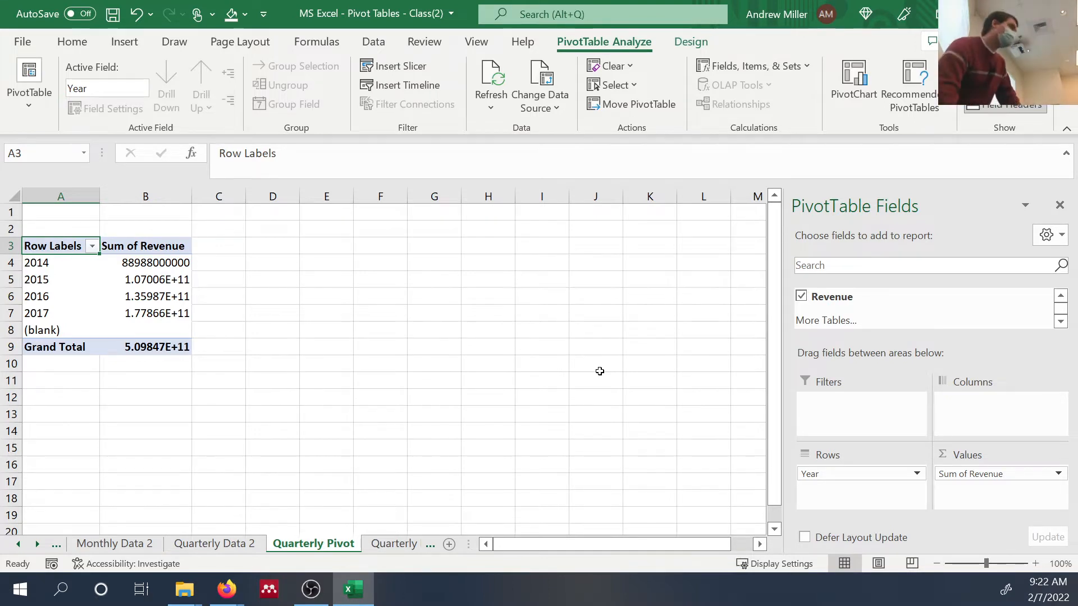
Step: Insert a 2-D clustered column chart from the PivotTable and move it clear of the table, over columns E to L
click(127, 43)
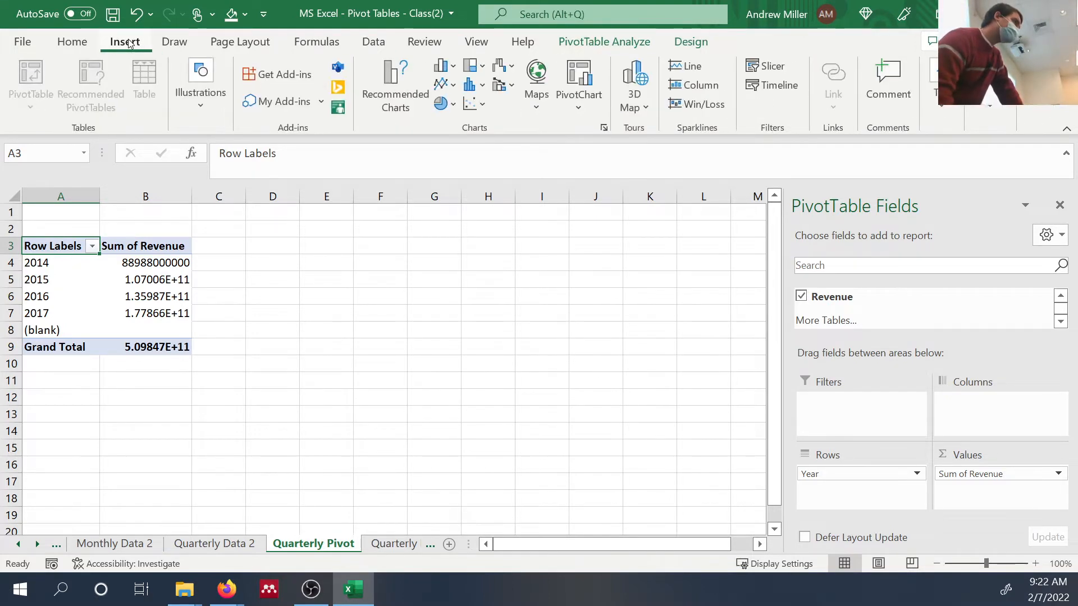
click(441, 66)
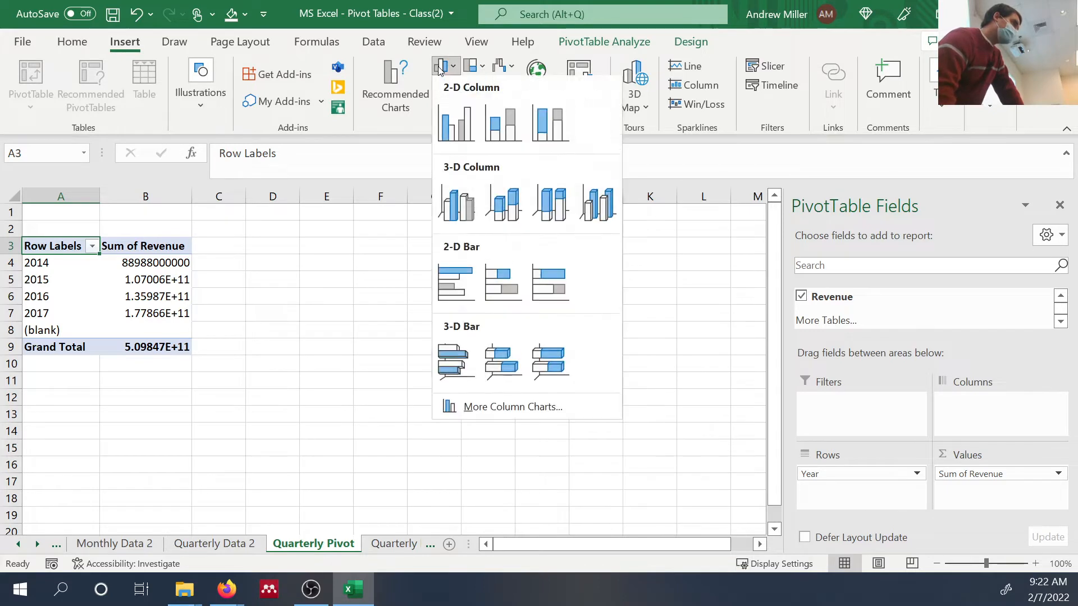
click(462, 144)
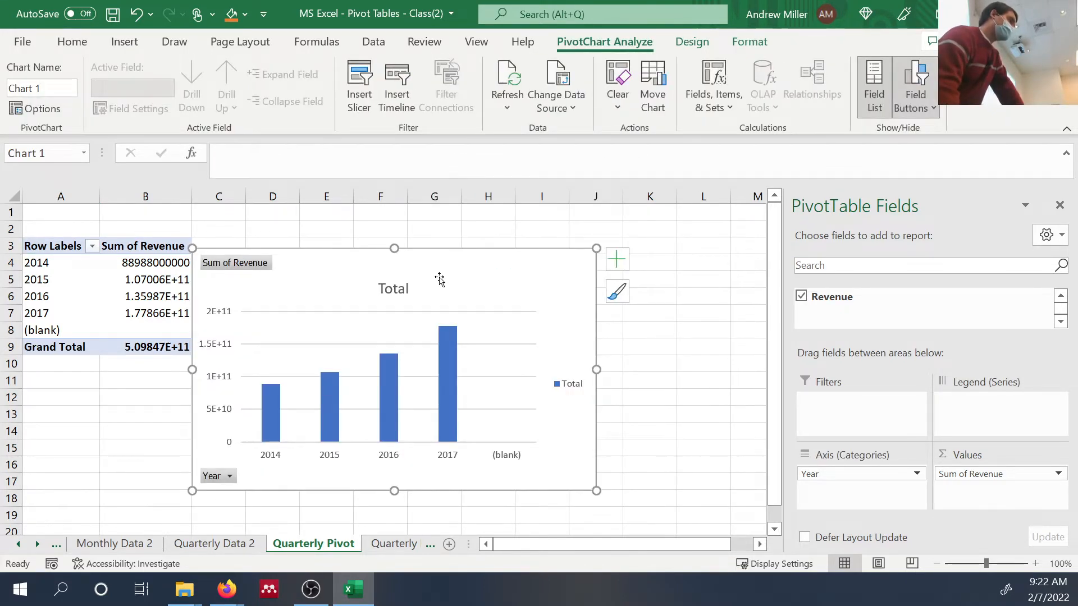
drag(439, 279, 570, 285)
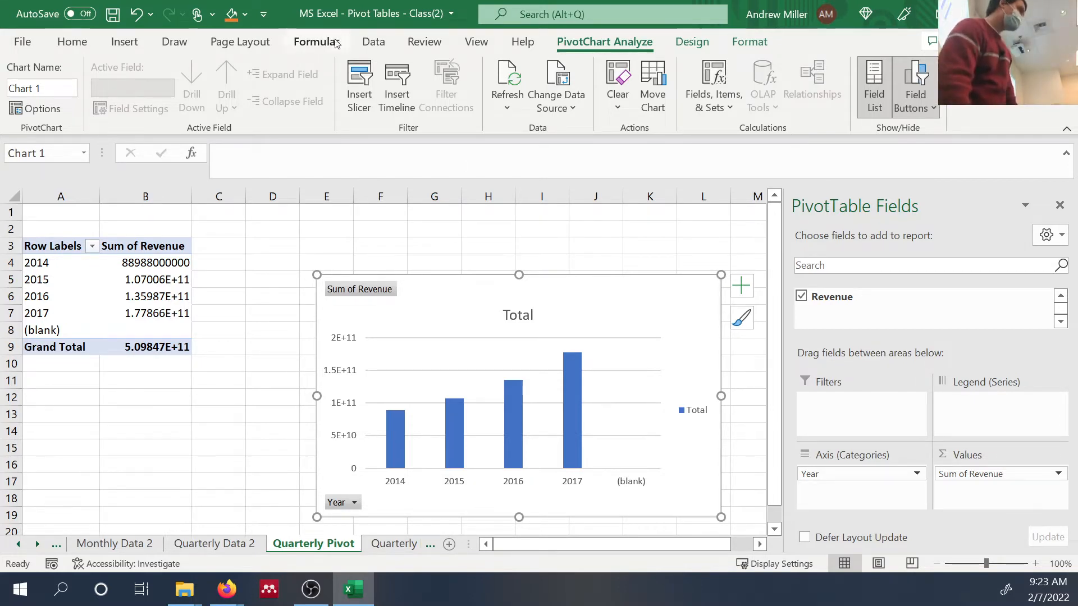
click(124, 41)
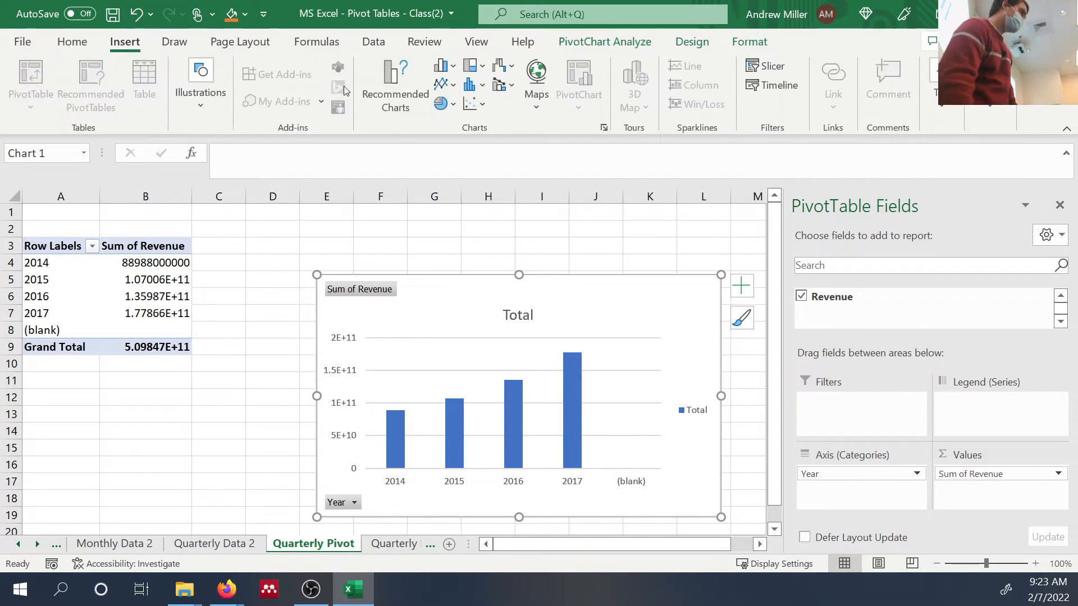
click(442, 65)
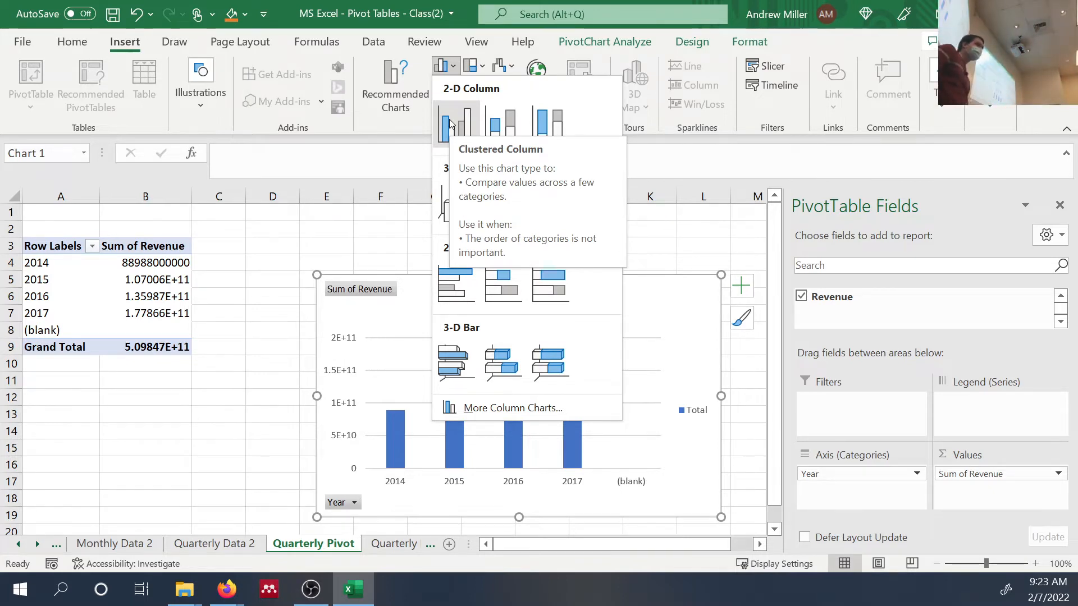
click(268, 263)
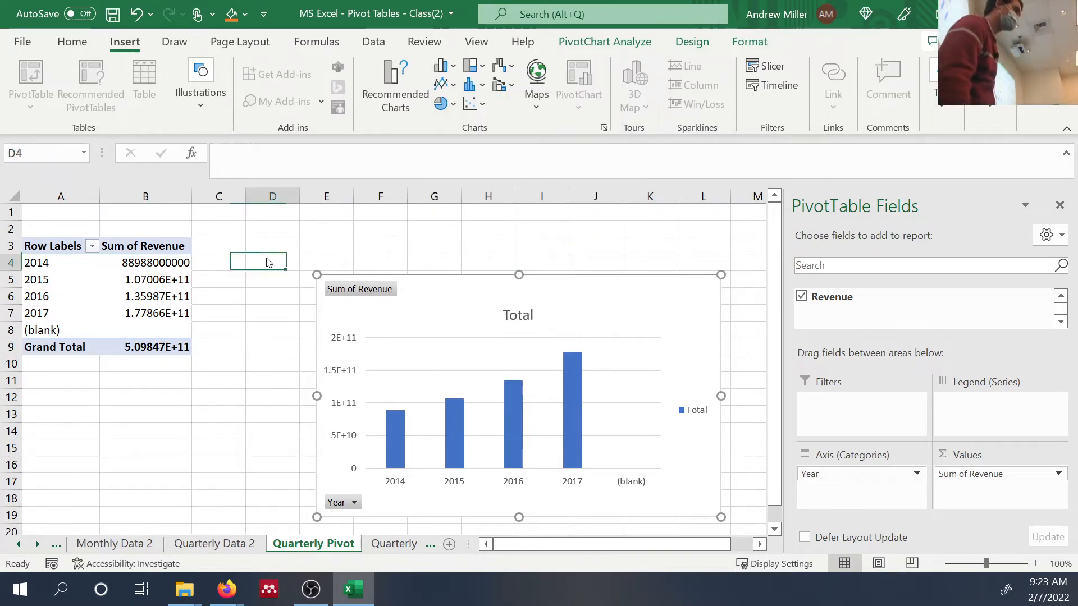
right_click(269, 262)
click(266, 259)
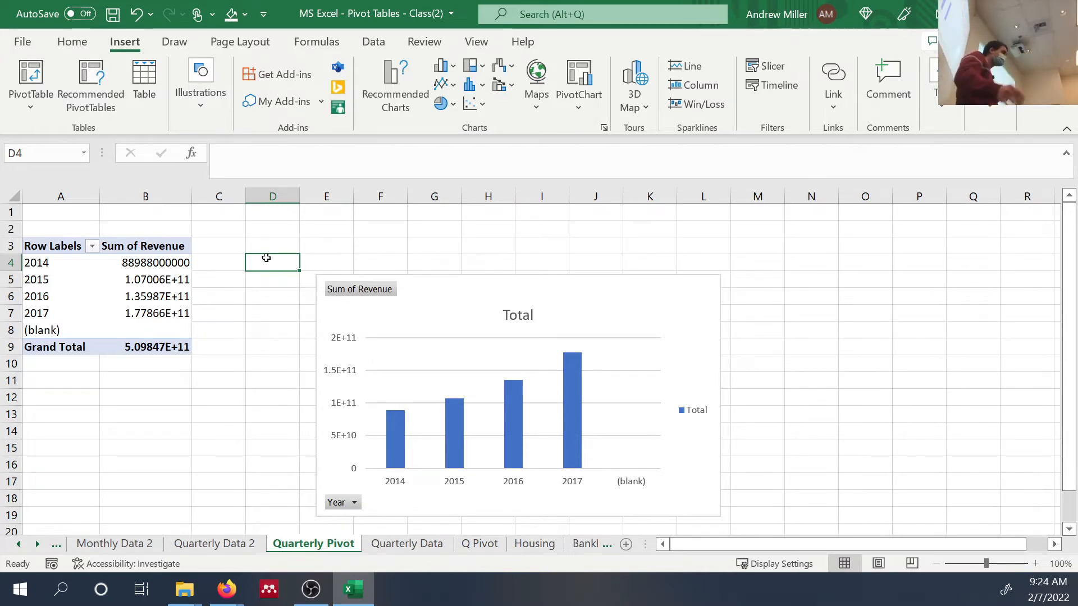
Step: Replace the Year field with the Quarter field in the PivotTable's Rows area
click(148, 263)
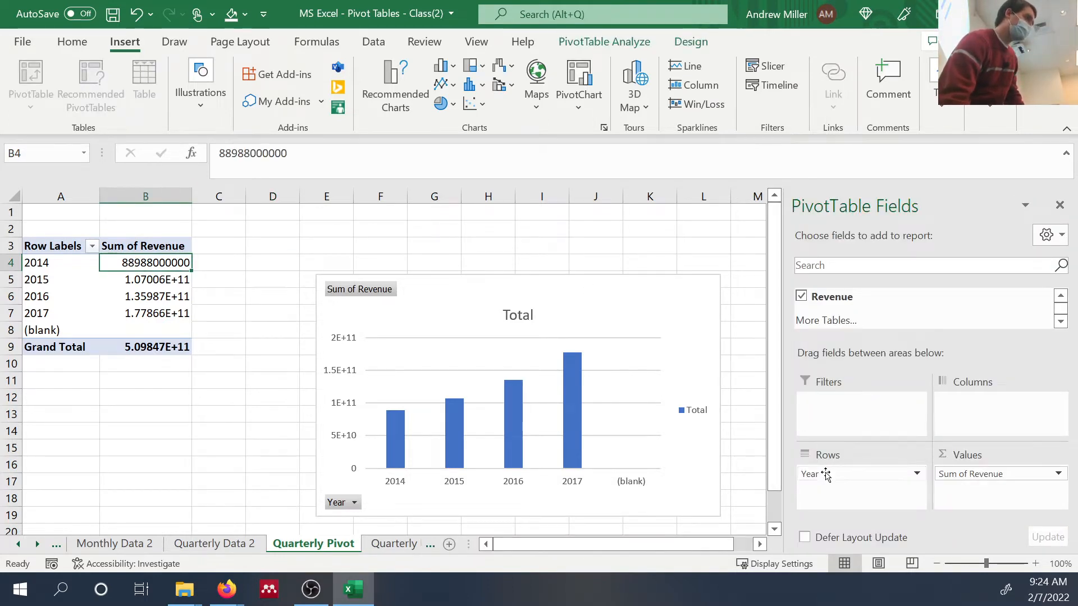
mouse_move(812, 474)
mouse_down()
mouse_move(878, 343)
mouse_move(864, 308)
mouse_move(825, 476)
mouse_up()
scroll(865, 313, up, 1)
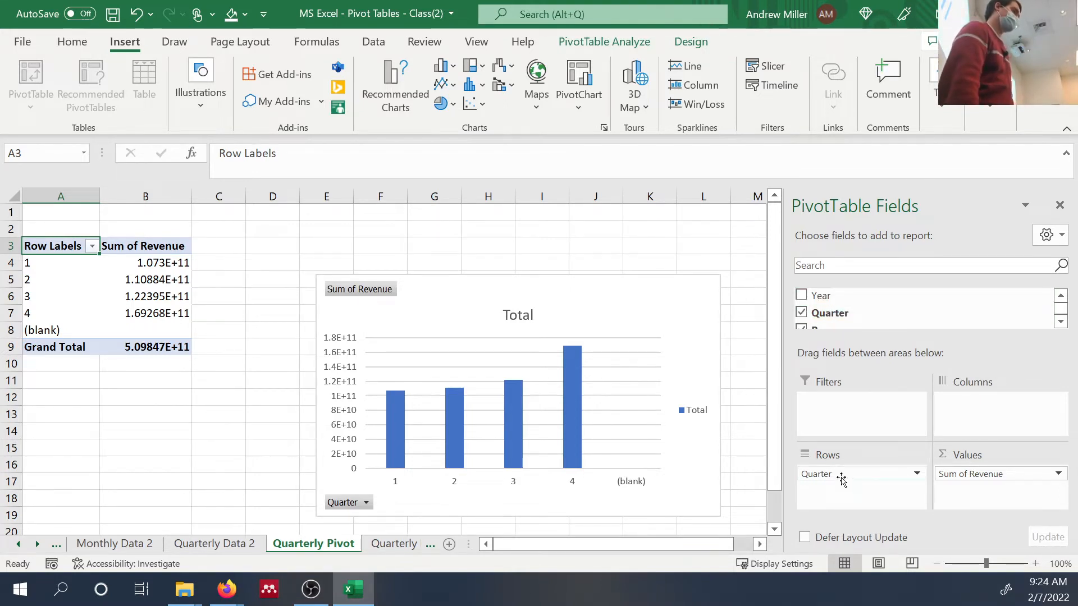
mouse_move(840, 474)
mouse_down()
mouse_move(881, 465)
mouse_move(914, 352)
mouse_move(954, 327)
mouse_move(893, 526)
mouse_move(931, 335)
mouse_move(877, 435)
mouse_move(870, 494)
mouse_move(851, 482)
mouse_up()
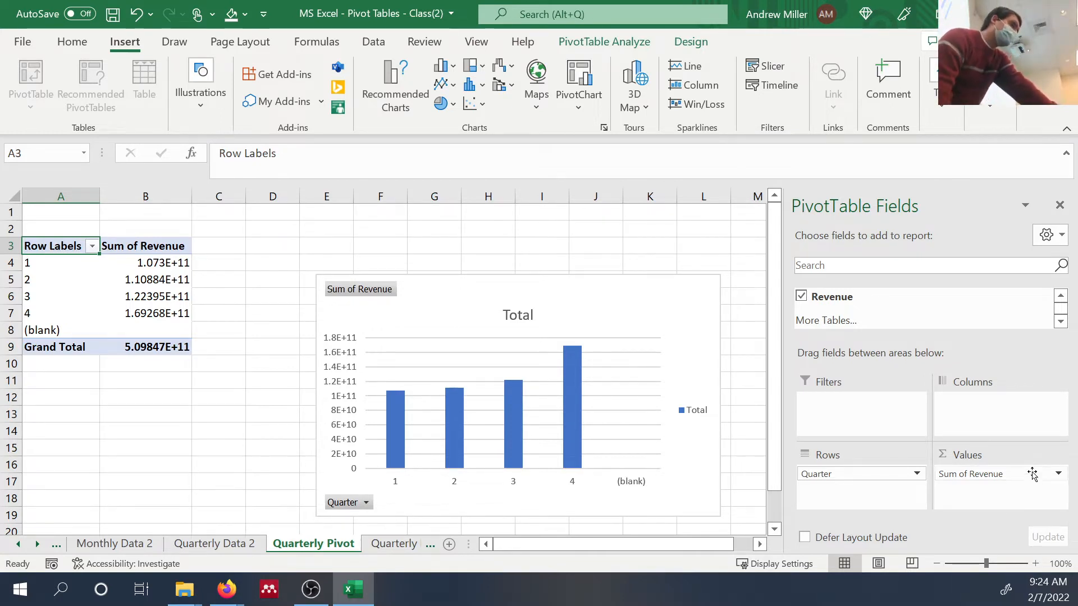
Step: Summarize the PivotTable's Revenue values by Average
click(1059, 475)
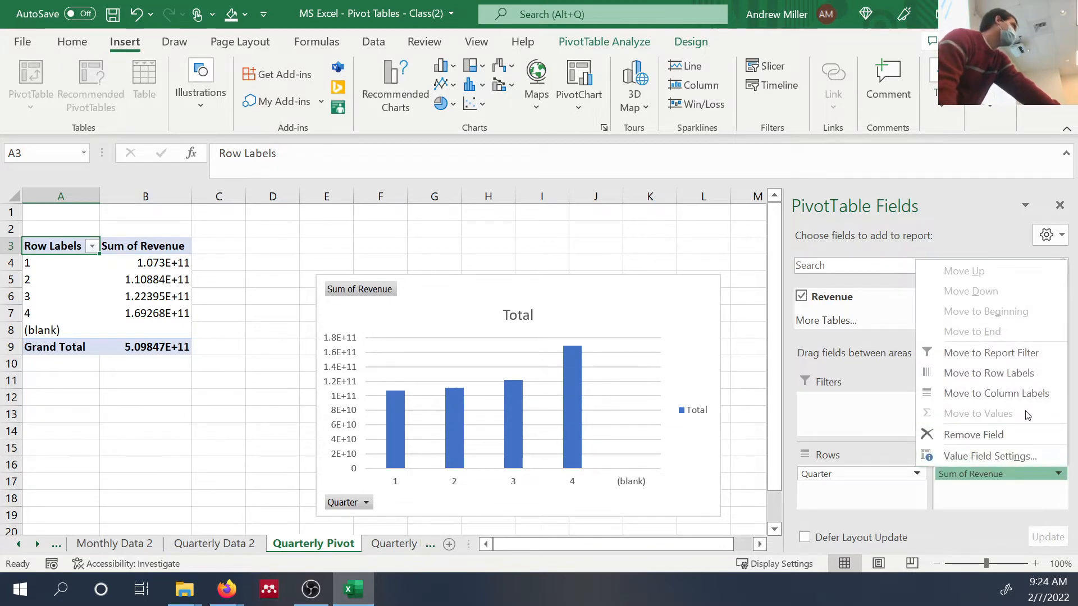
click(1021, 449)
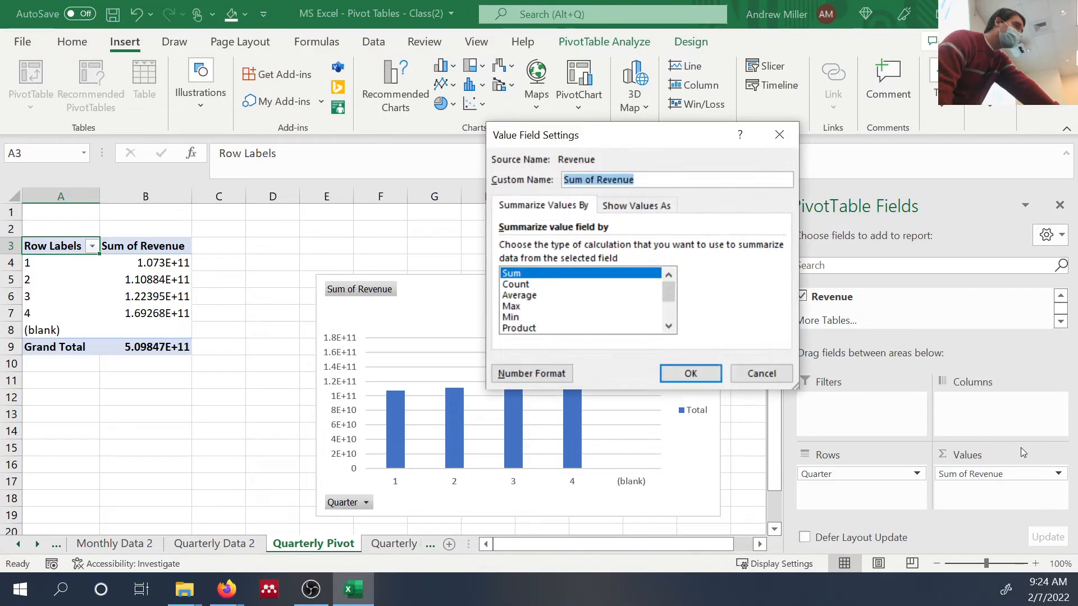
click(575, 296)
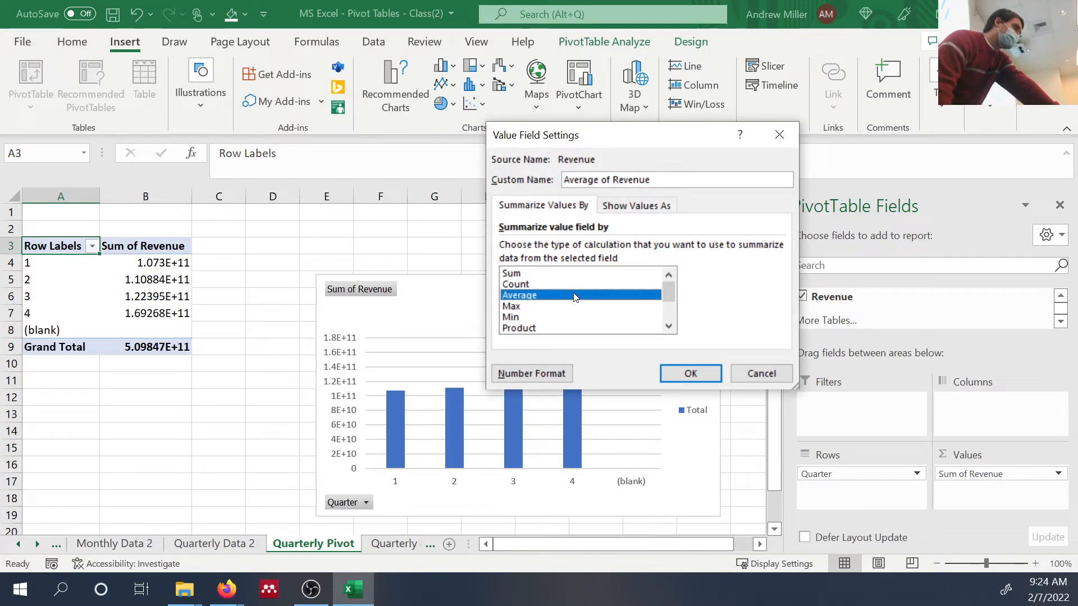
click(693, 373)
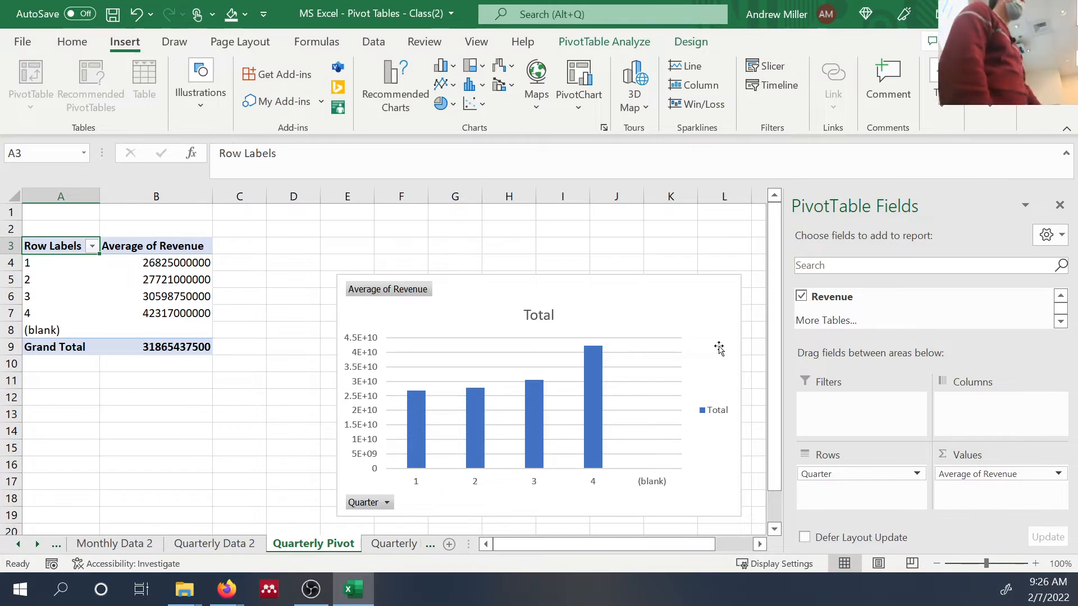
Step: Replace the column chart with a 2-D pie chart of the PivotTable, placed clear of the table over columns D to K
click(695, 348)
key(Delete)
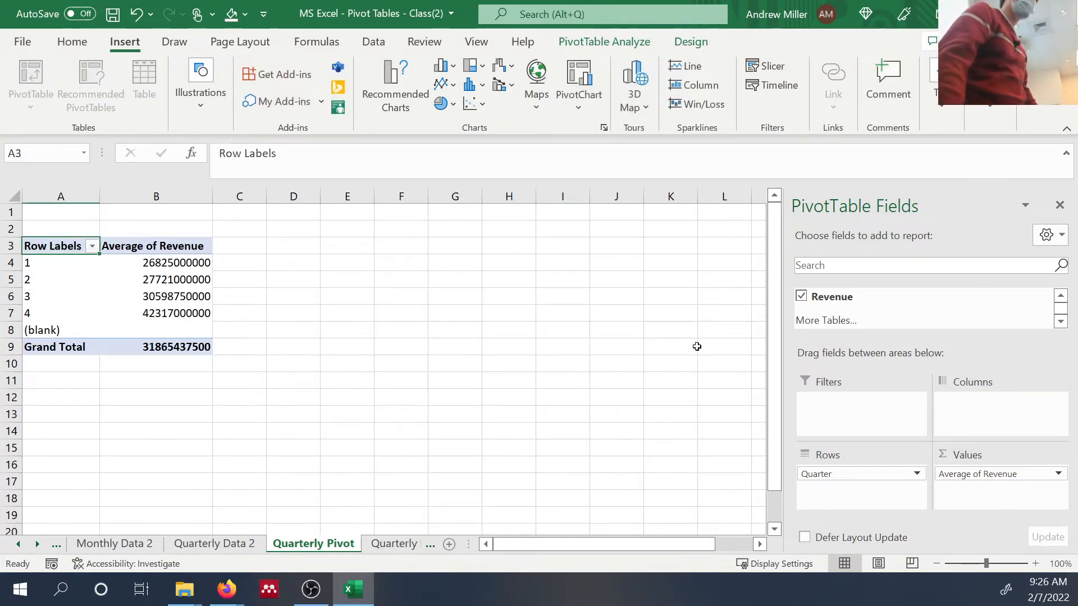
click(444, 107)
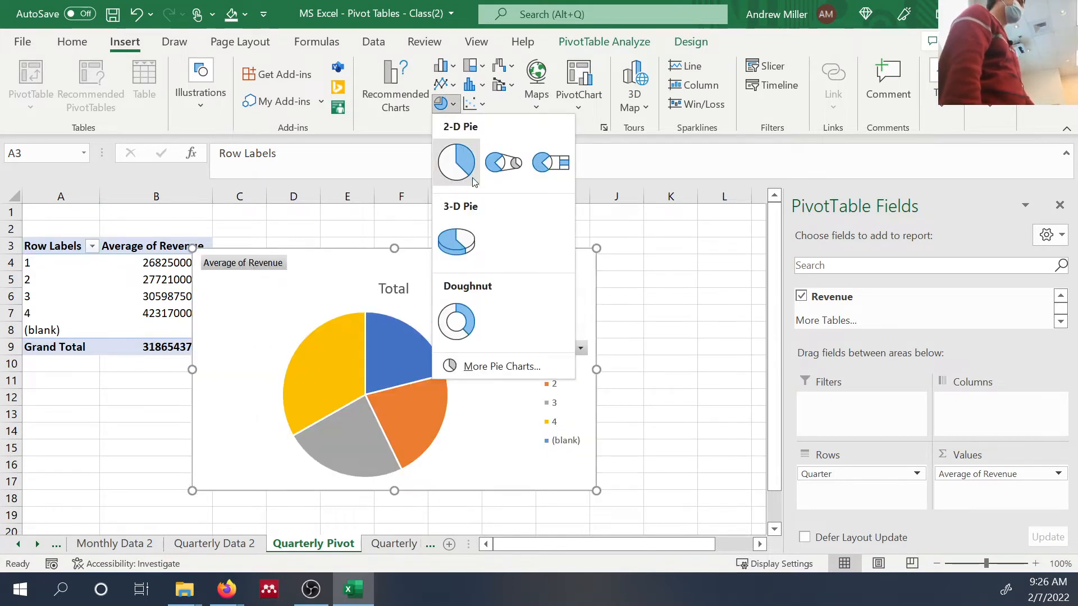
click(456, 159)
drag(543, 274, 648, 309)
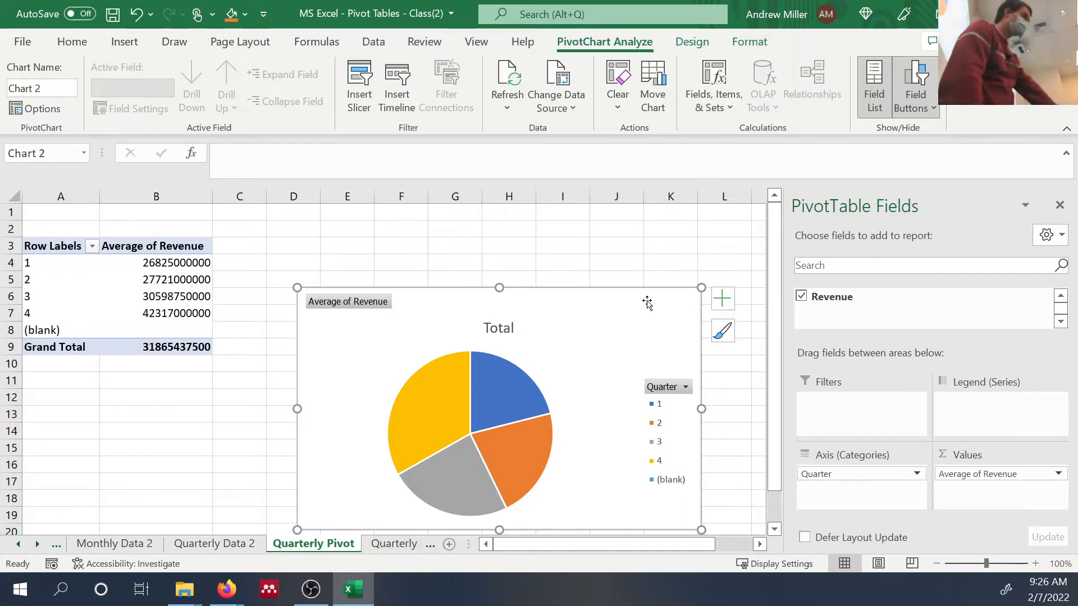
Step: Go to the Wine worksheet
click(433, 542)
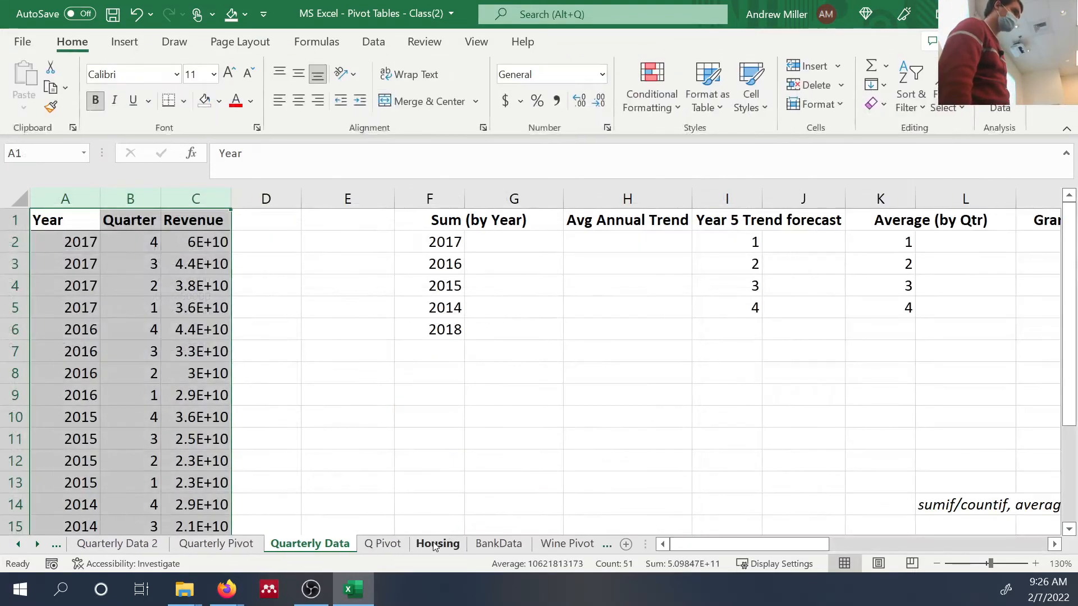
click(605, 545)
click(605, 545)
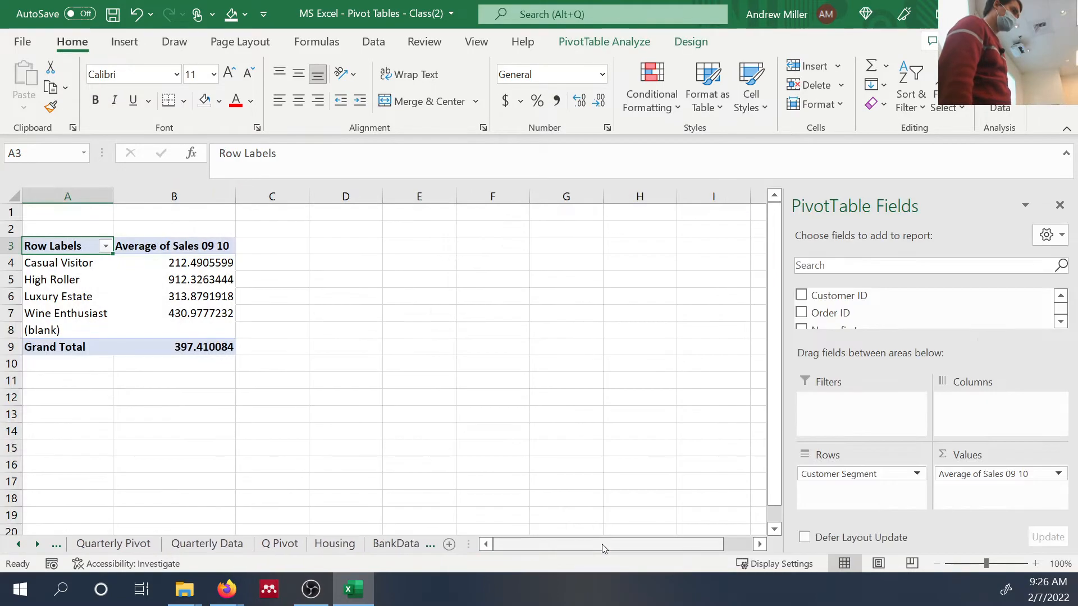
click(430, 550)
click(430, 550)
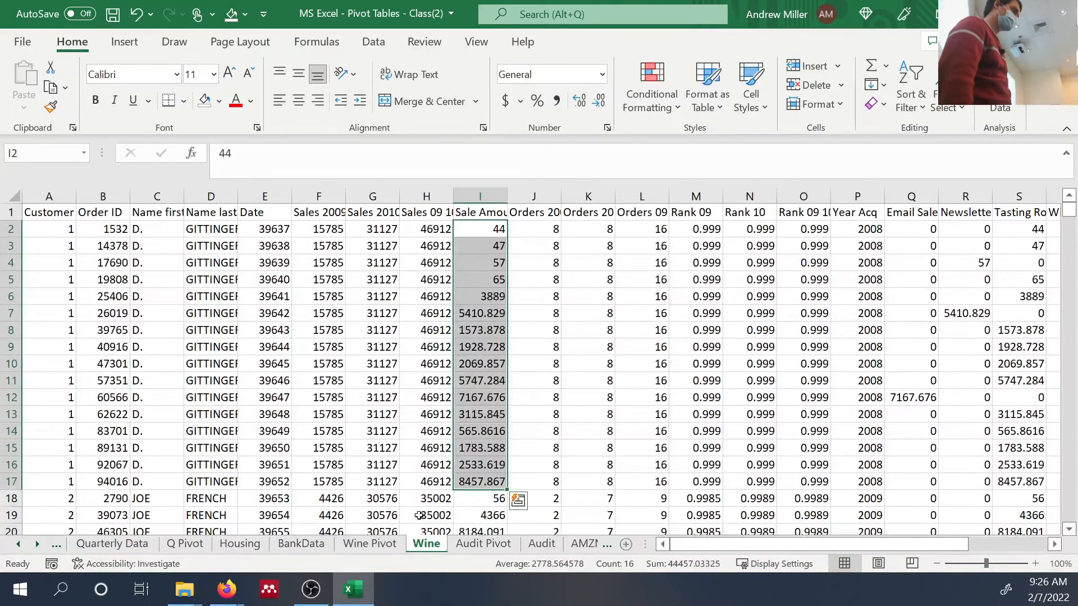
Step: Examine the Wine sheet's first and last name columns and the formula in cell X2 that combines them with the customer ID
click(278, 399)
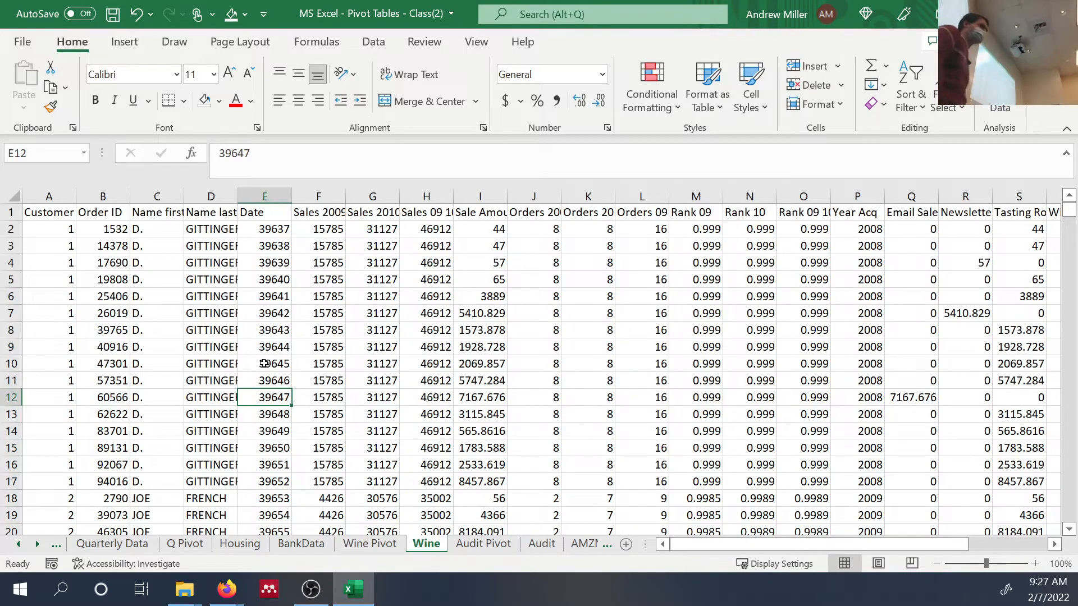
click(166, 216)
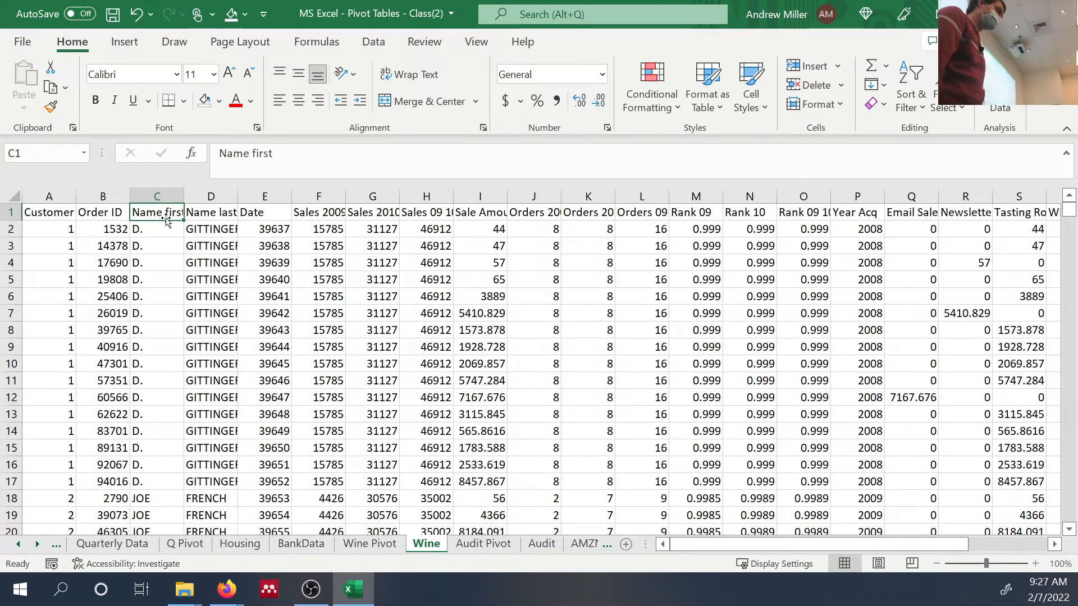
key(Right)
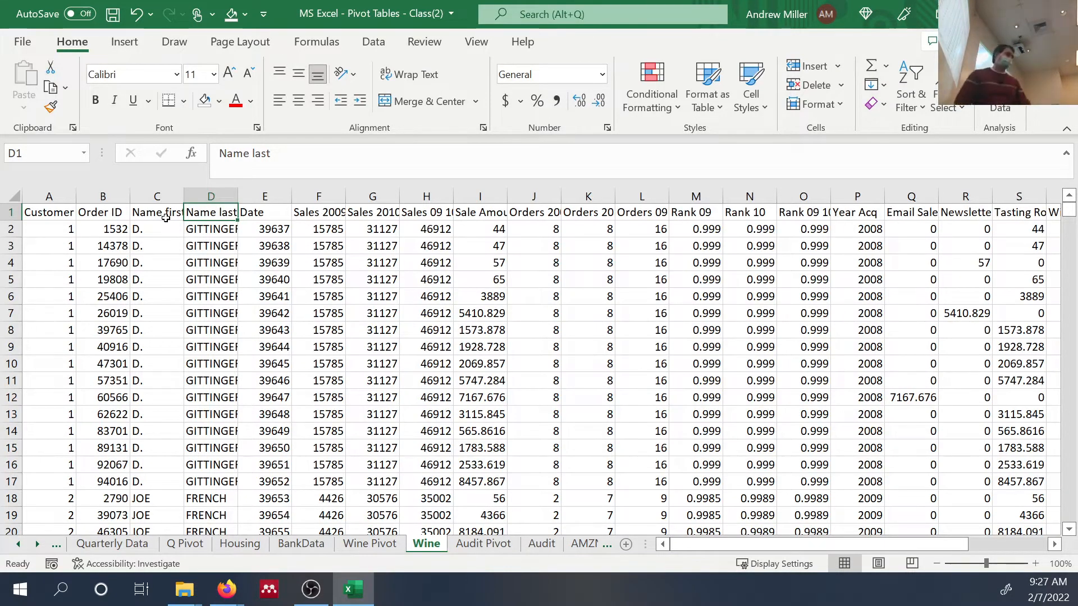
scroll(166, 218, right, 4)
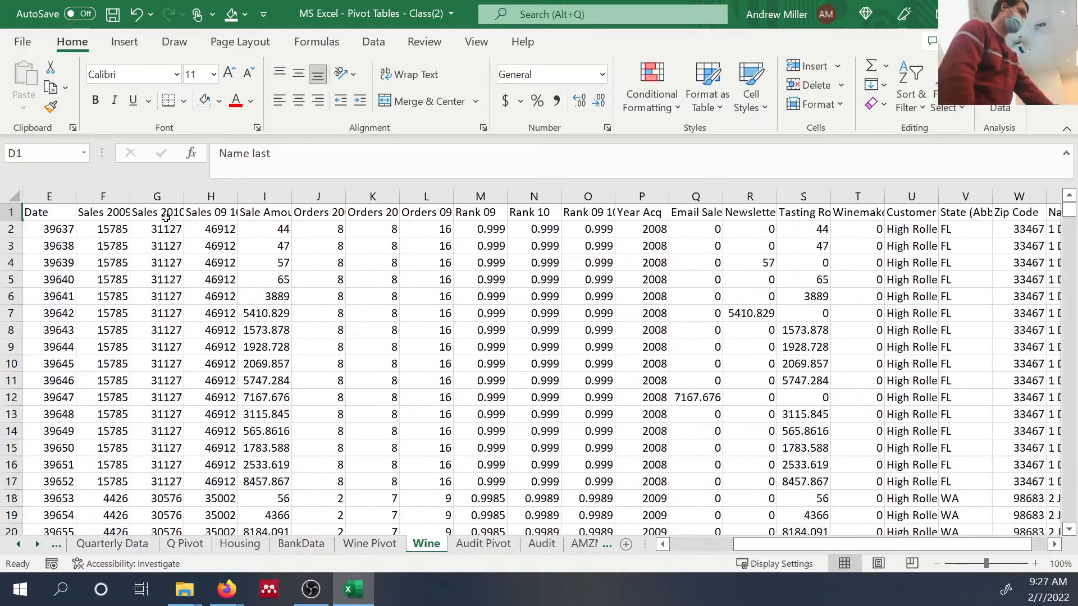
scroll(166, 218, right, 8)
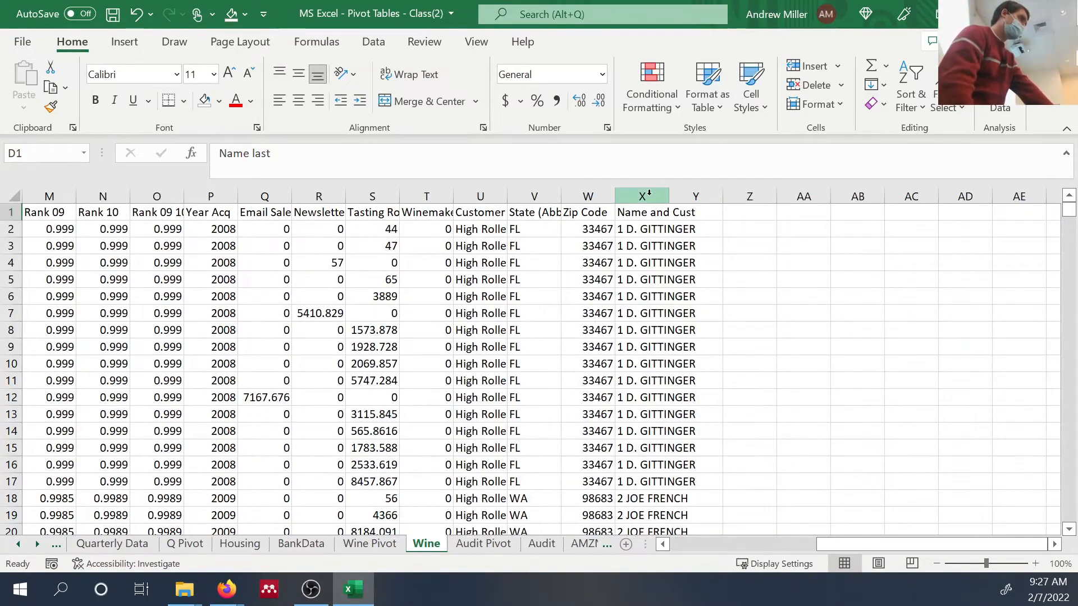
click(649, 193)
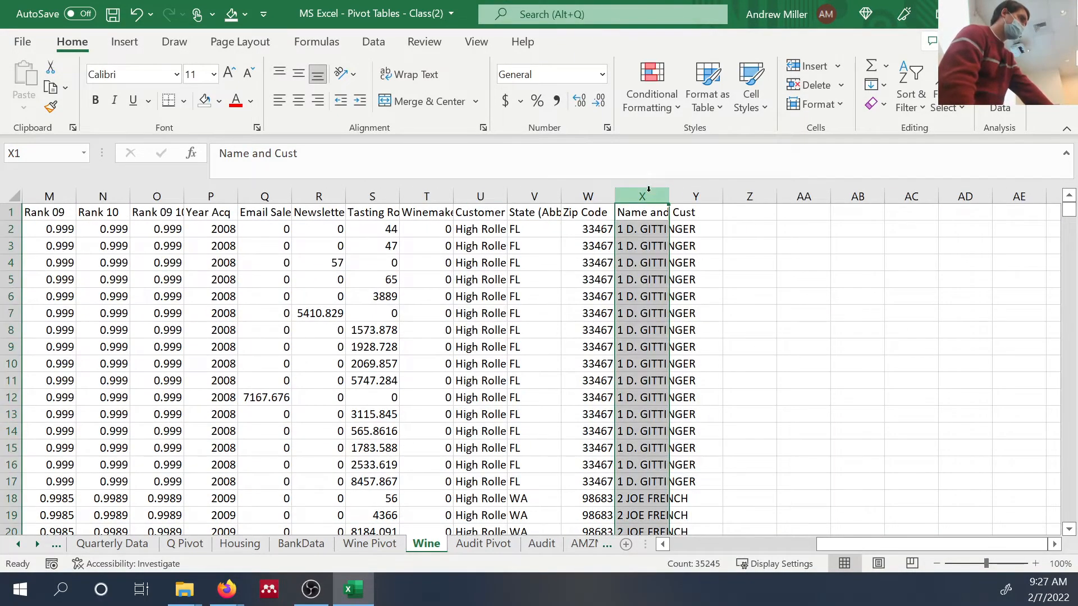
click(645, 226)
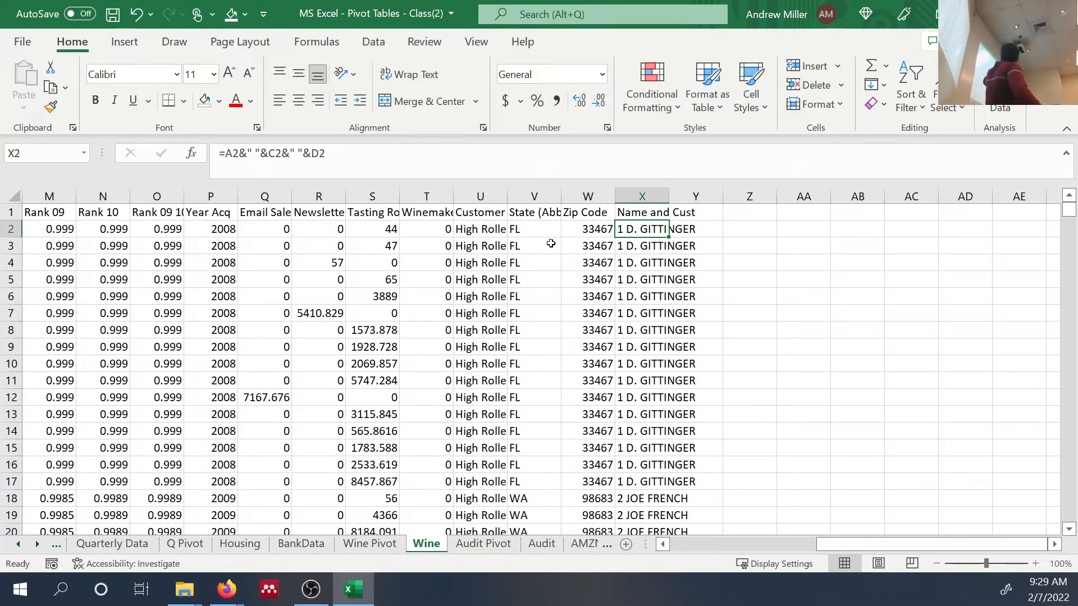
Step: Look through the Wine sheet's customer records and its columns from Winemaker back to Customer ID
drag(545, 242, 450, 244)
click(449, 245)
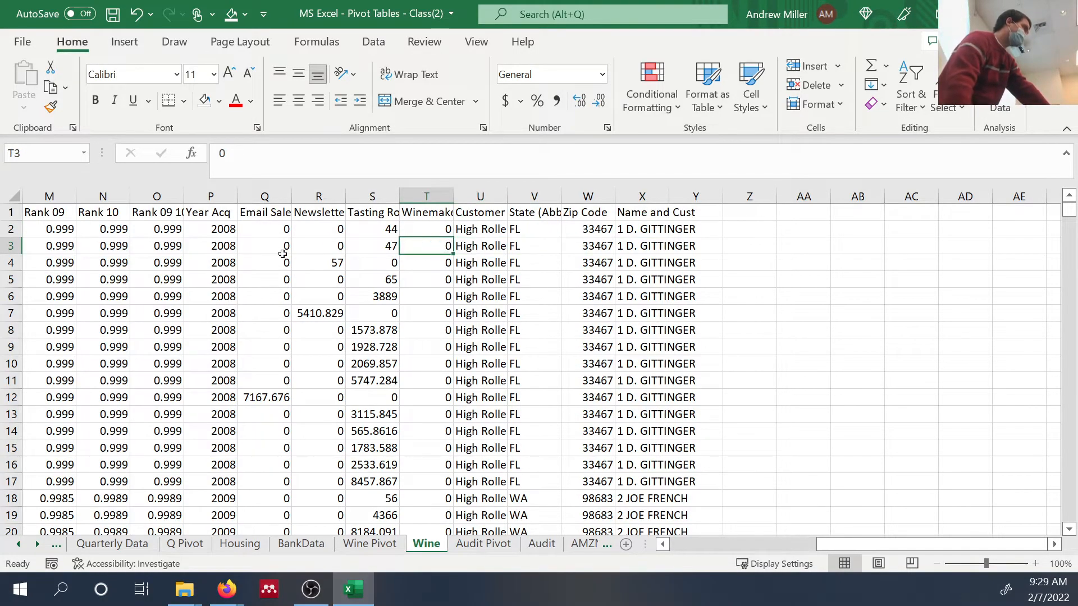
scroll(283, 253, down, 20)
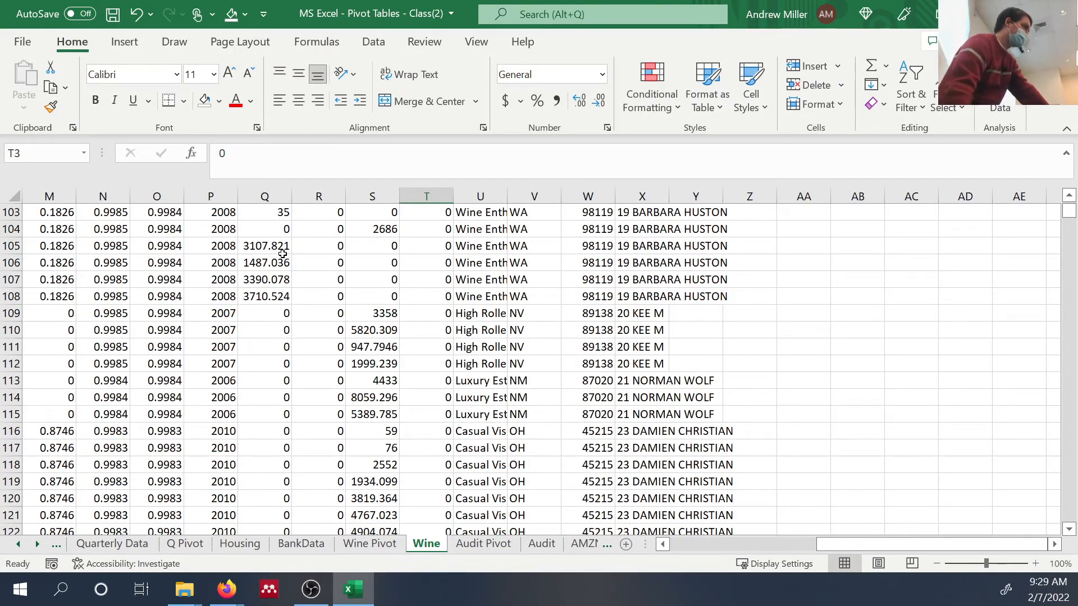
scroll(283, 254, up, 20)
scroll(282, 254, left, 2)
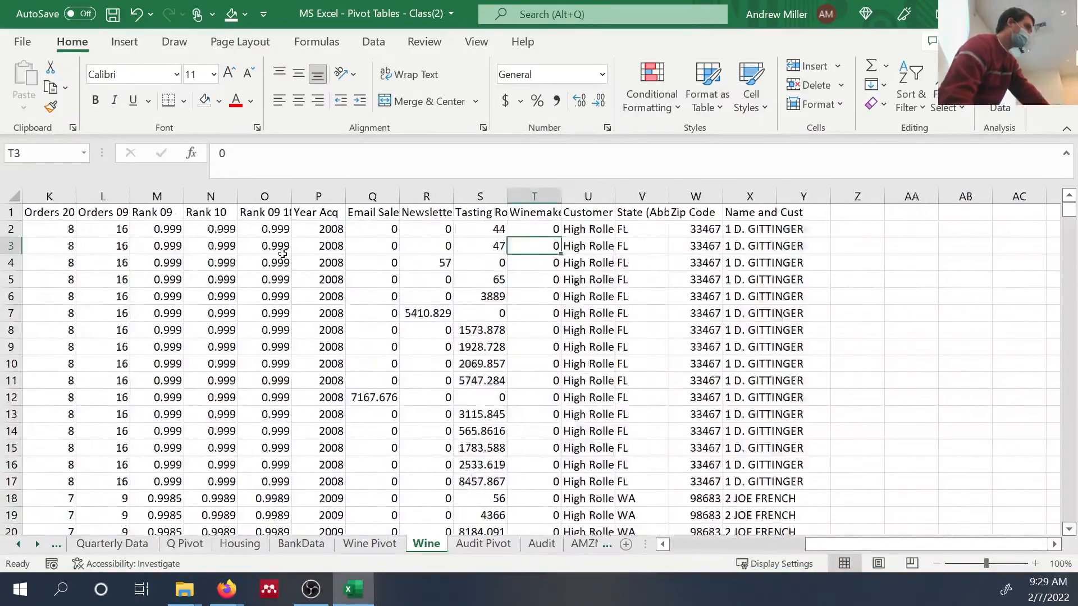
scroll(282, 254, left, 5)
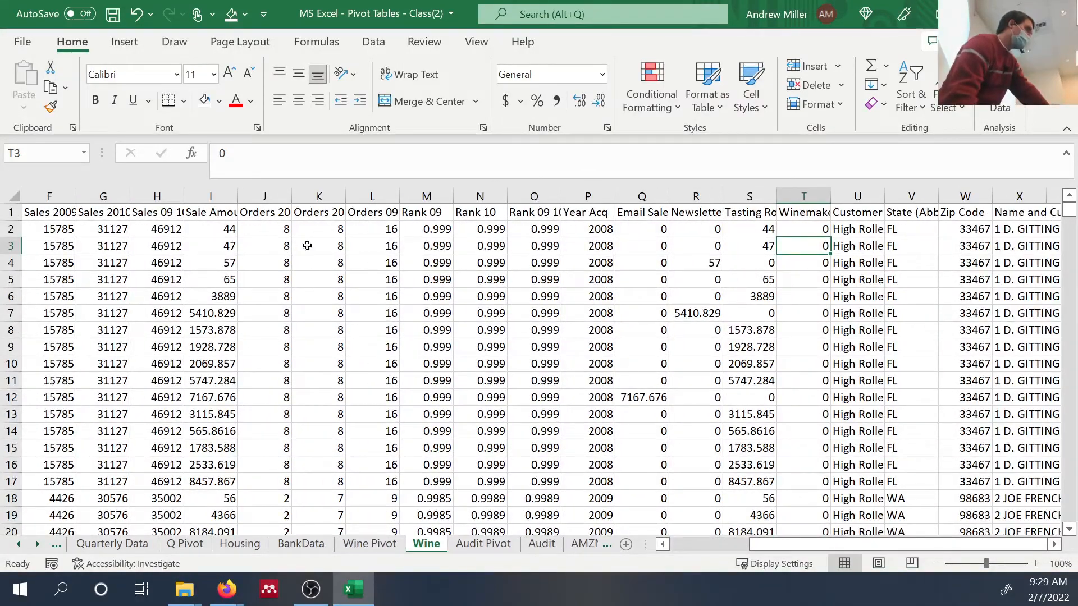
scroll(307, 245, left, 5)
Step: Examine the Sales 09 10 column and the yearly and combined order columns, comparing the repeated order counts between customers
click(420, 213)
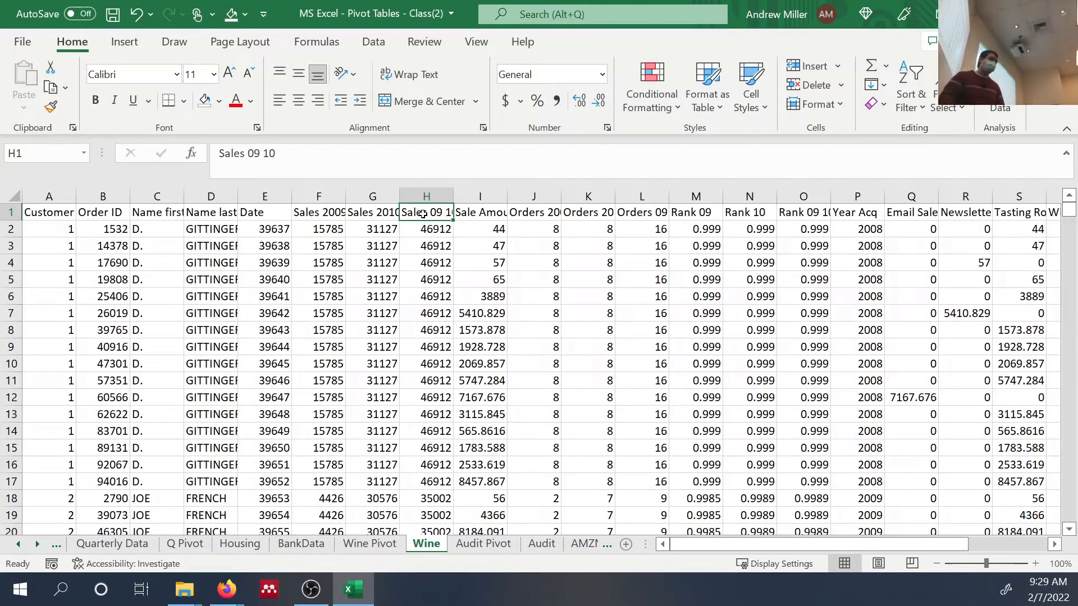
click(549, 211)
click(550, 224)
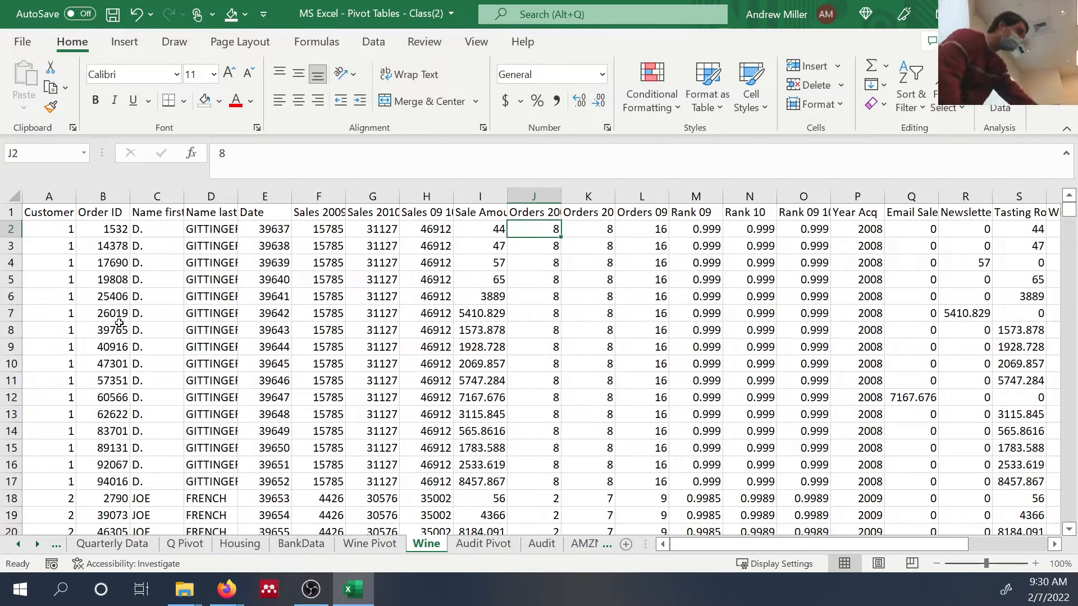
scroll(436, 410, down, 1)
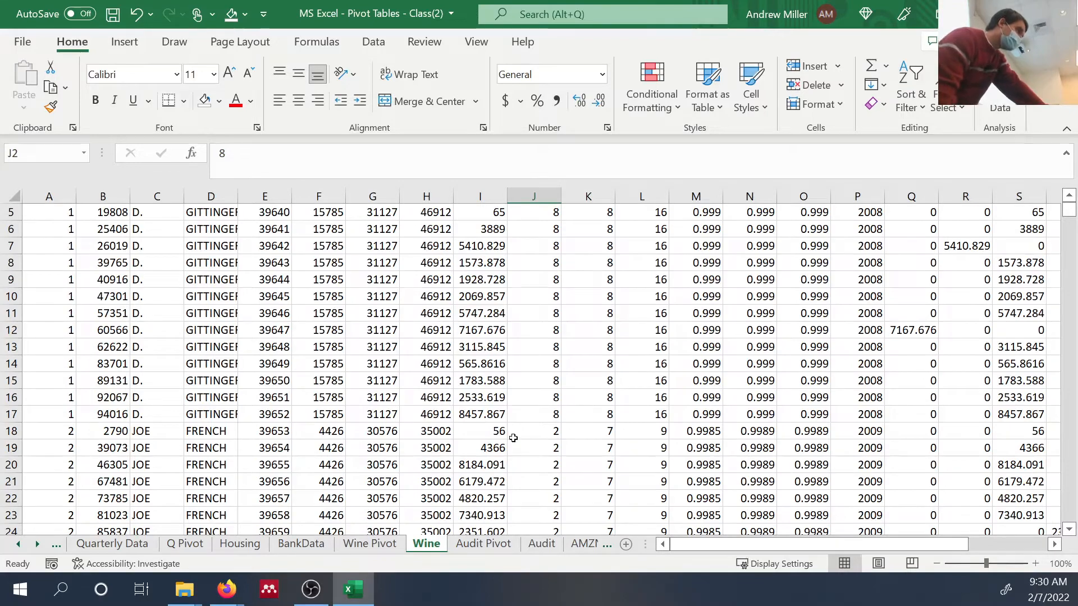
click(538, 431)
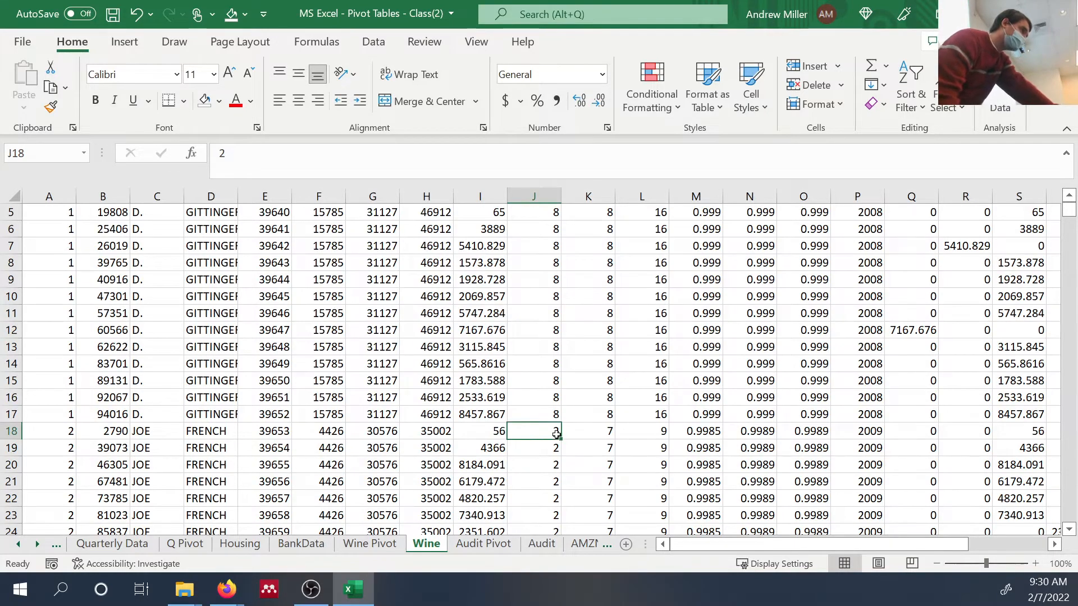
scroll(547, 441, down, 6)
scroll(547, 441, down, 3)
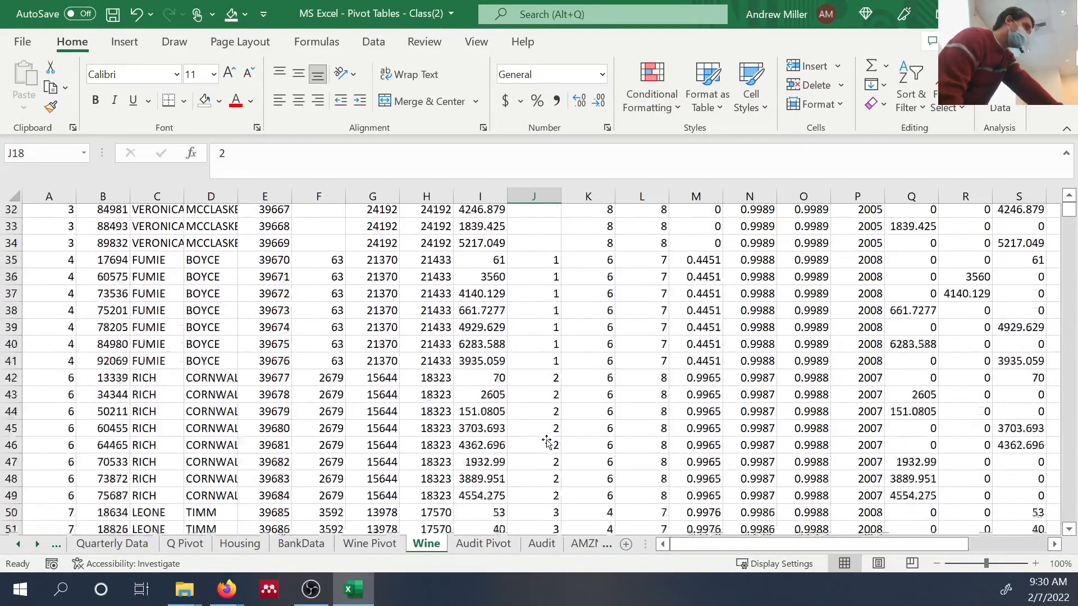
scroll(547, 442, up, 10)
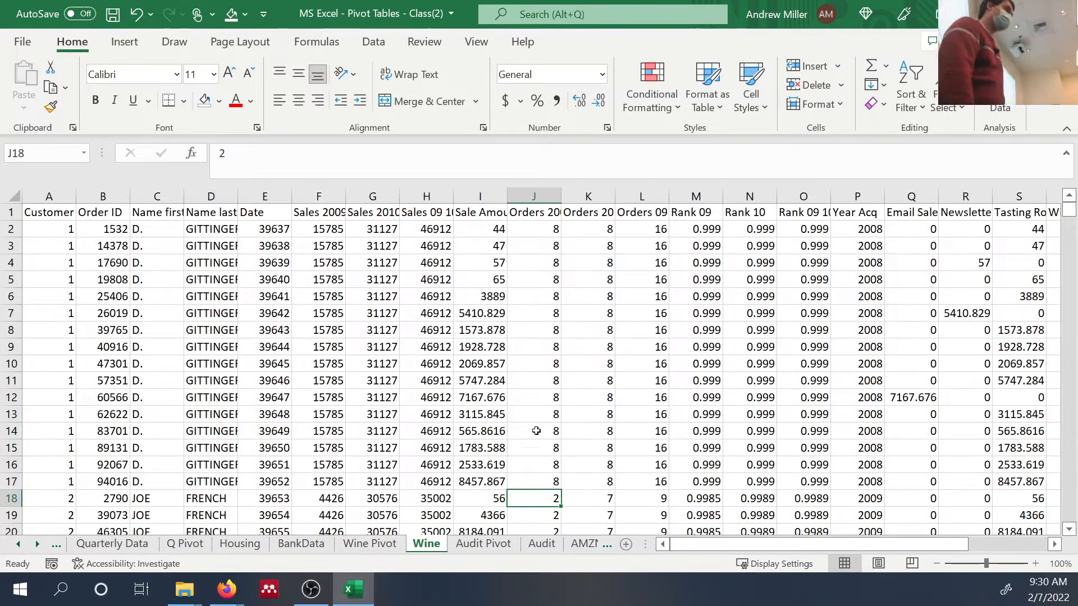
click(655, 210)
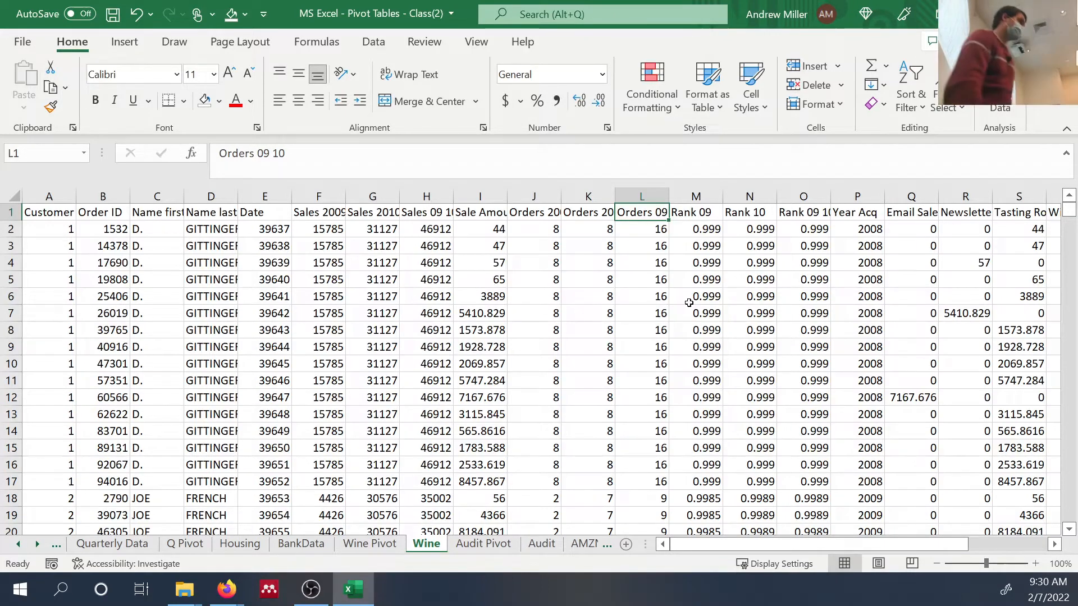
Step: Create an empty PivotTable on a new worksheet from columns A to X of the Wine sheet
drag(37, 188, 593, 114)
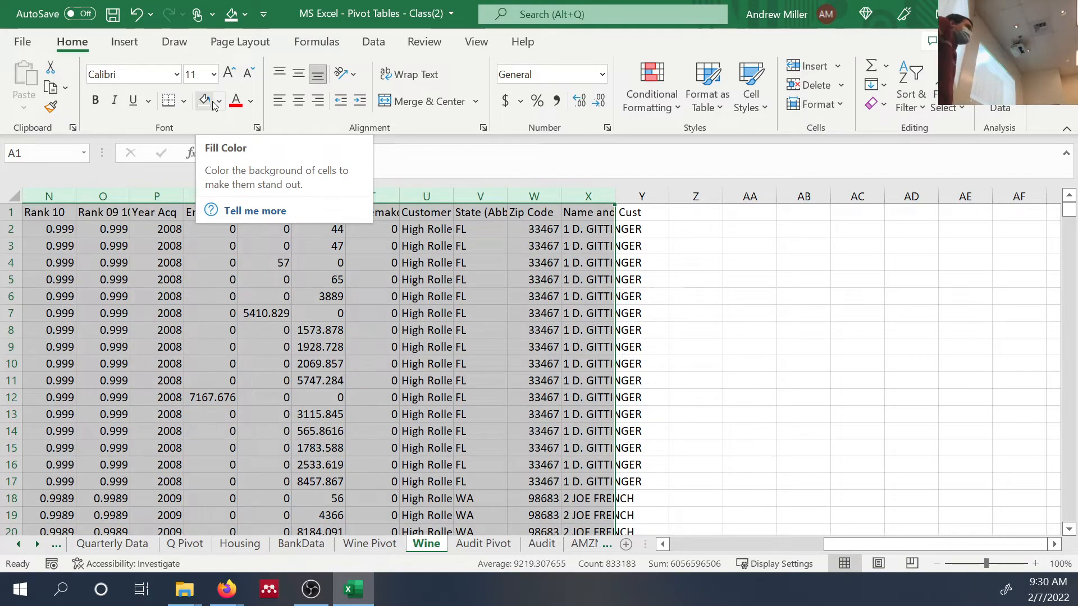
click(137, 43)
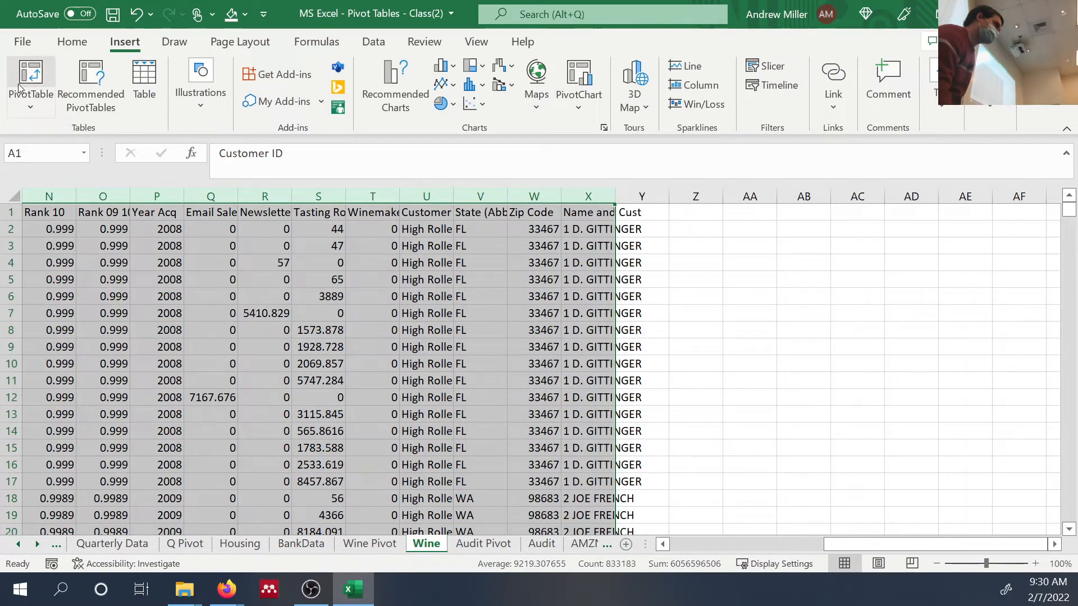
click(28, 66)
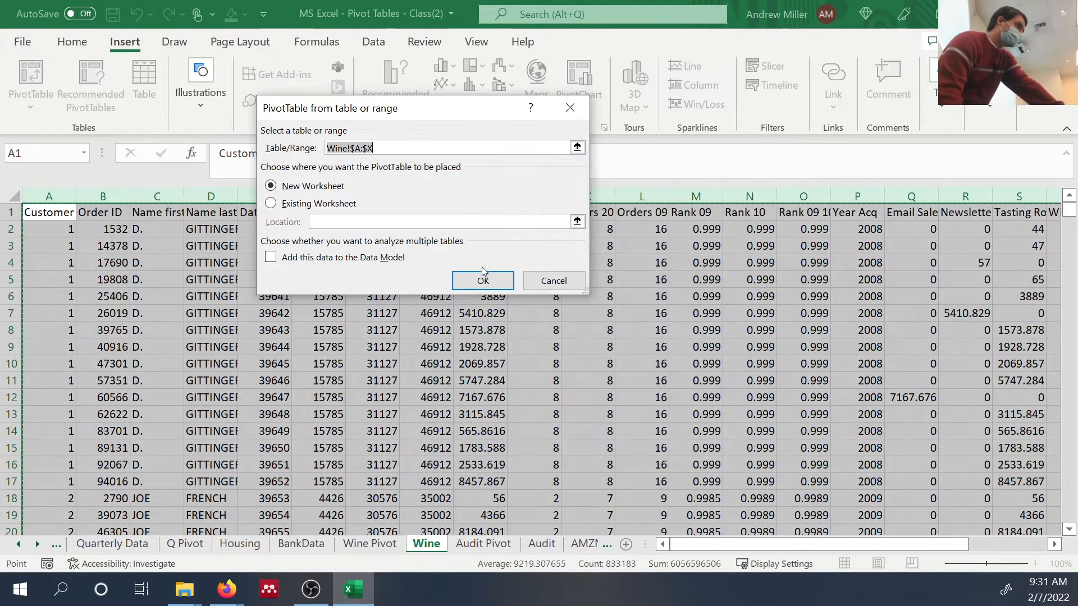
click(490, 282)
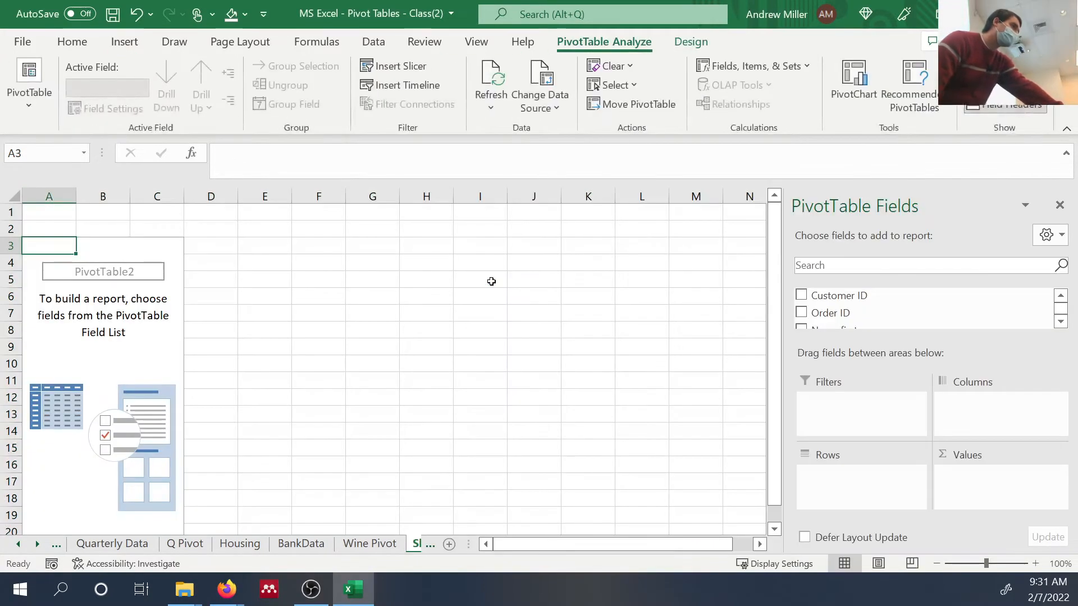
Step: Rename the new PivotTable worksheet as New Wine Pivot
click(430, 545)
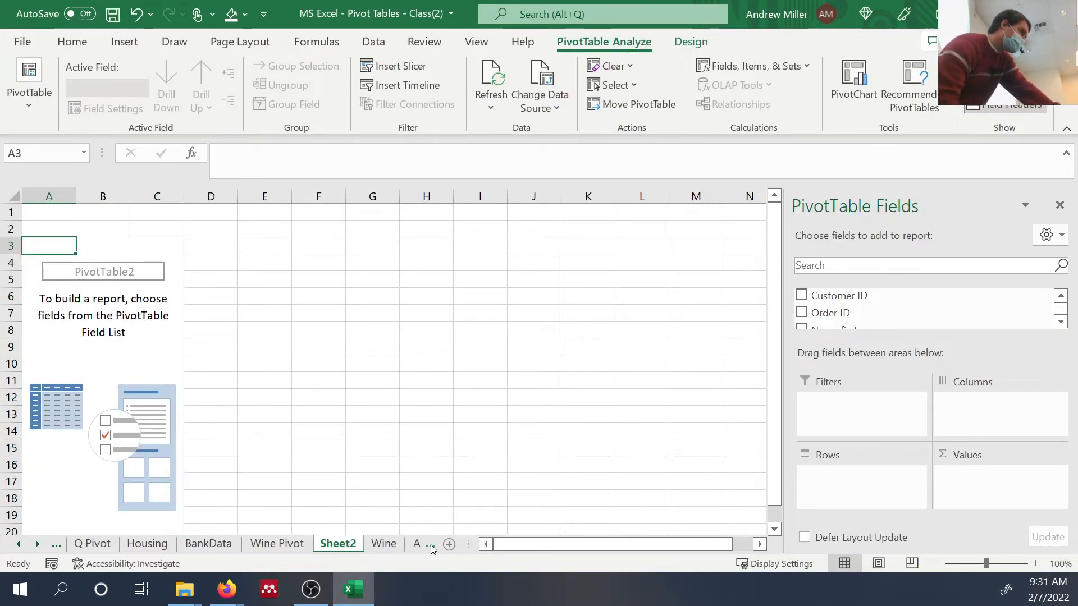
double_click(339, 543)
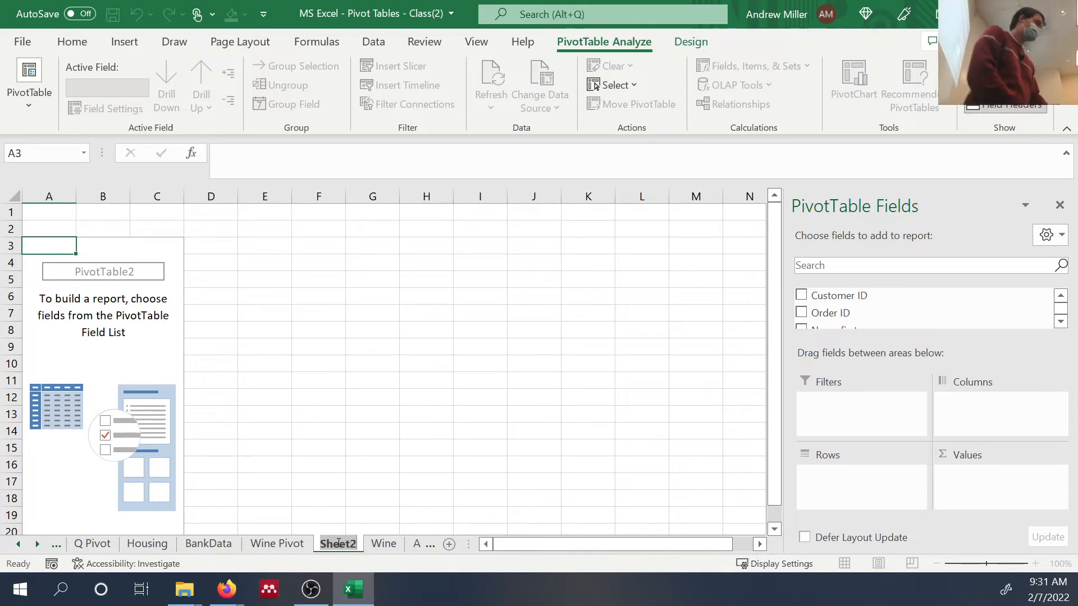
text(Ne)
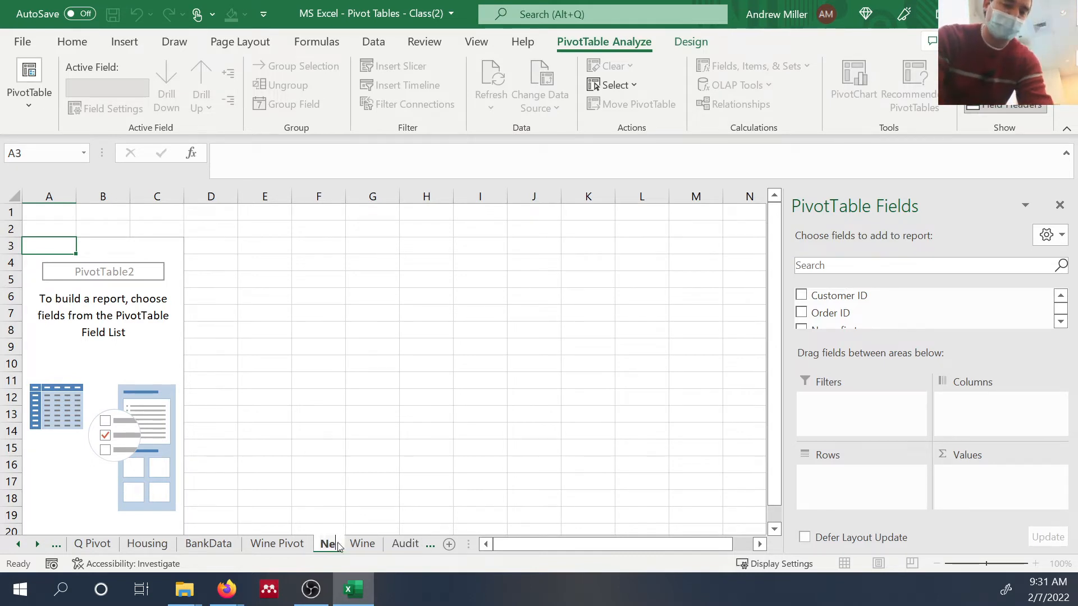
text(w Win)
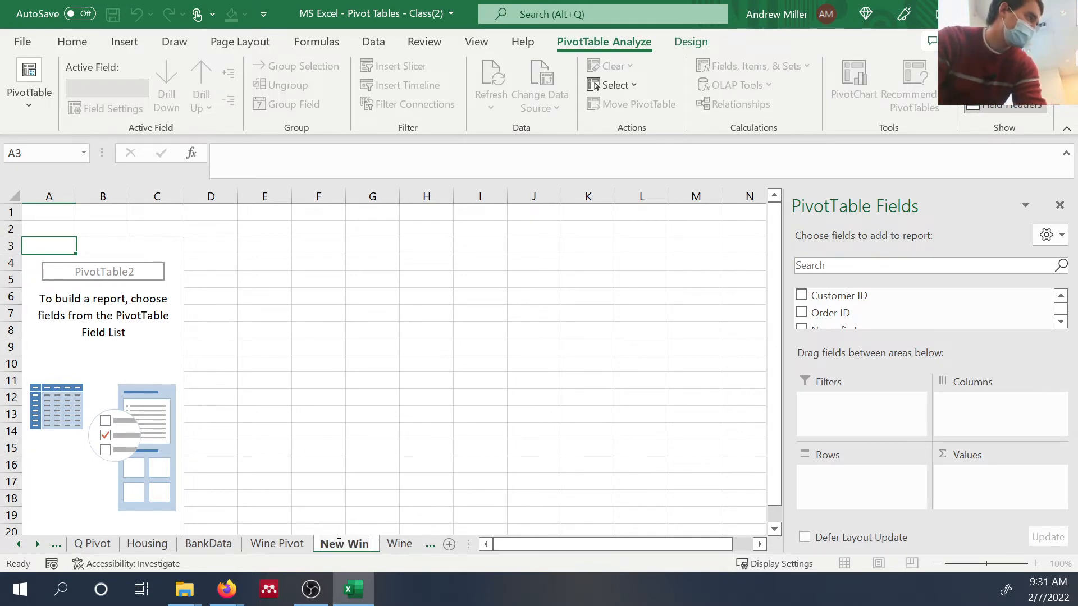
text(e Pivot)
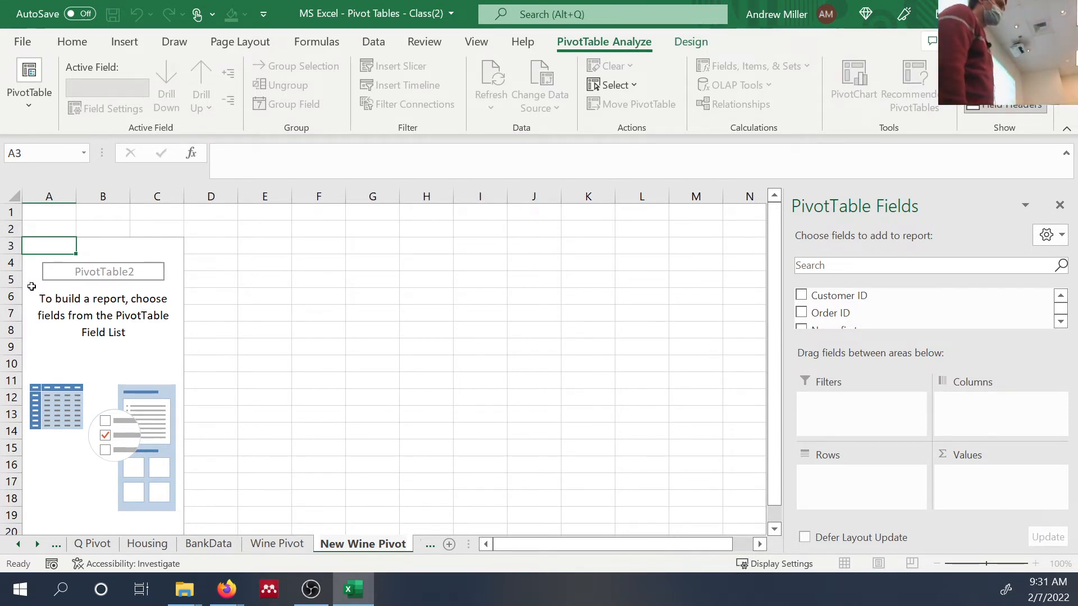
Step: Add the Name and Cust field to the empty PivotTable as its row labels
click(31, 281)
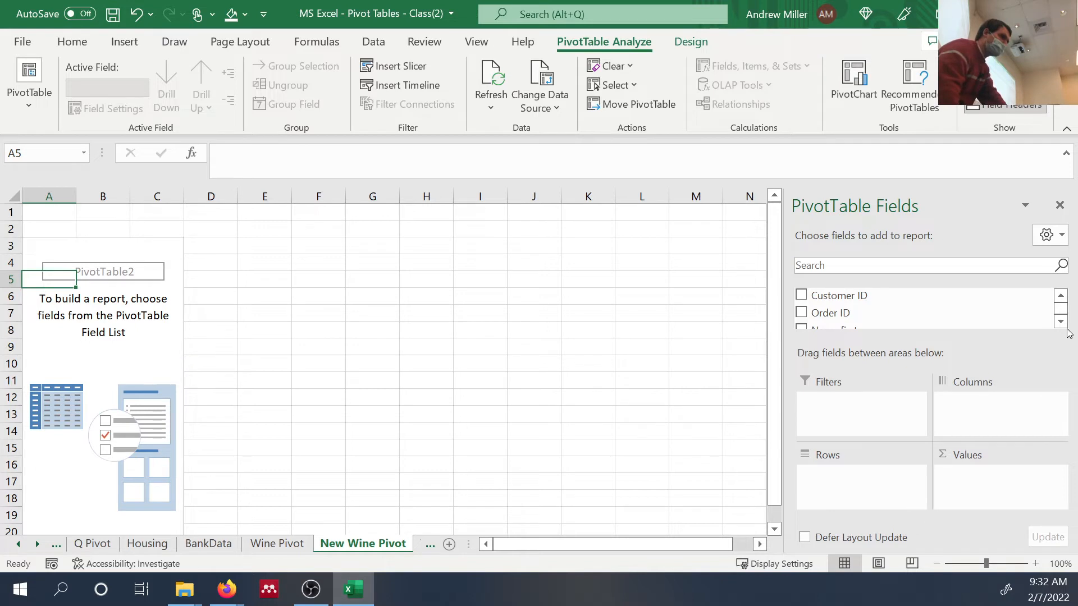
scroll(1066, 329, down, 3)
scroll(1066, 331, down, 8)
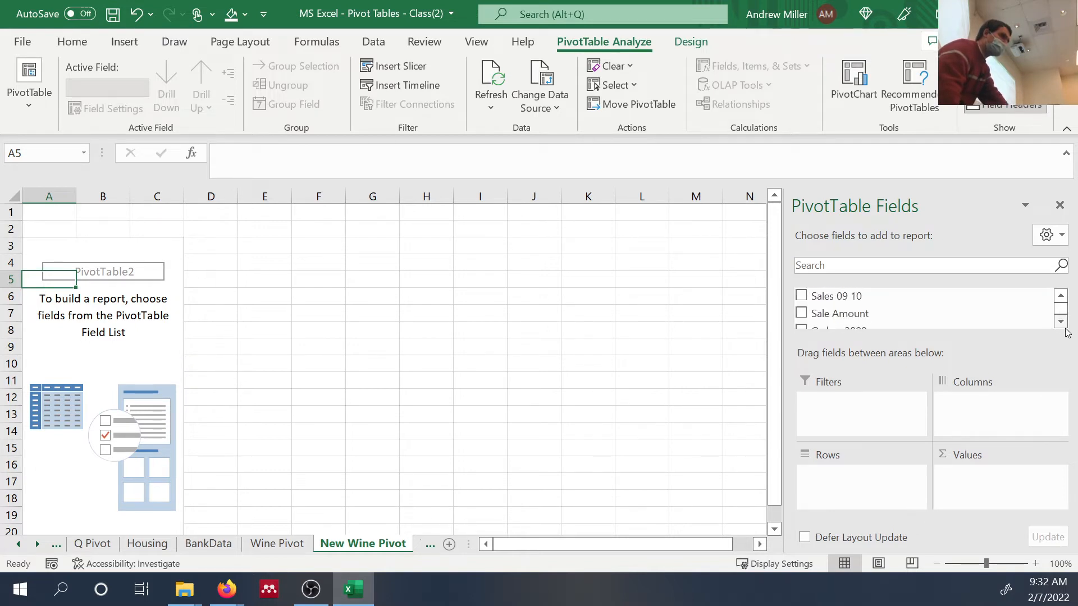
scroll(1064, 333, down, 8)
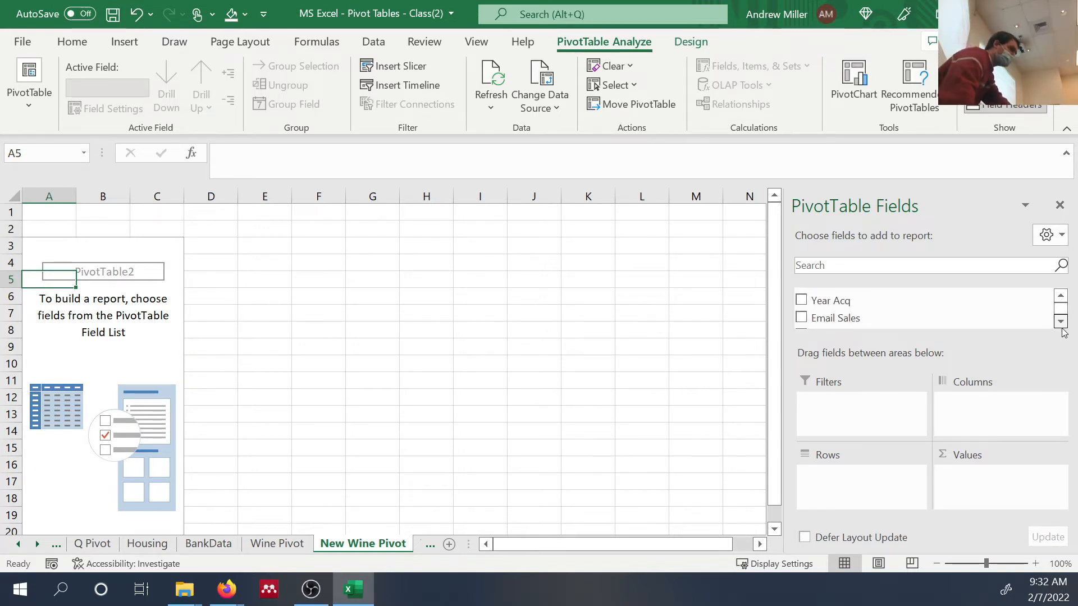
scroll(1063, 333, down, 1)
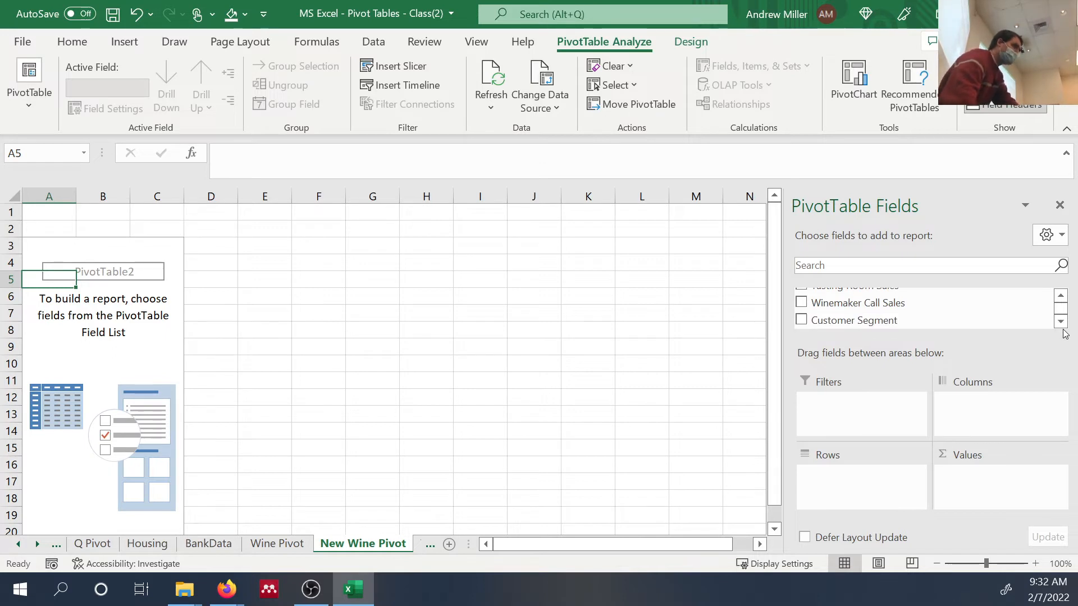
scroll(1065, 334, down, 1)
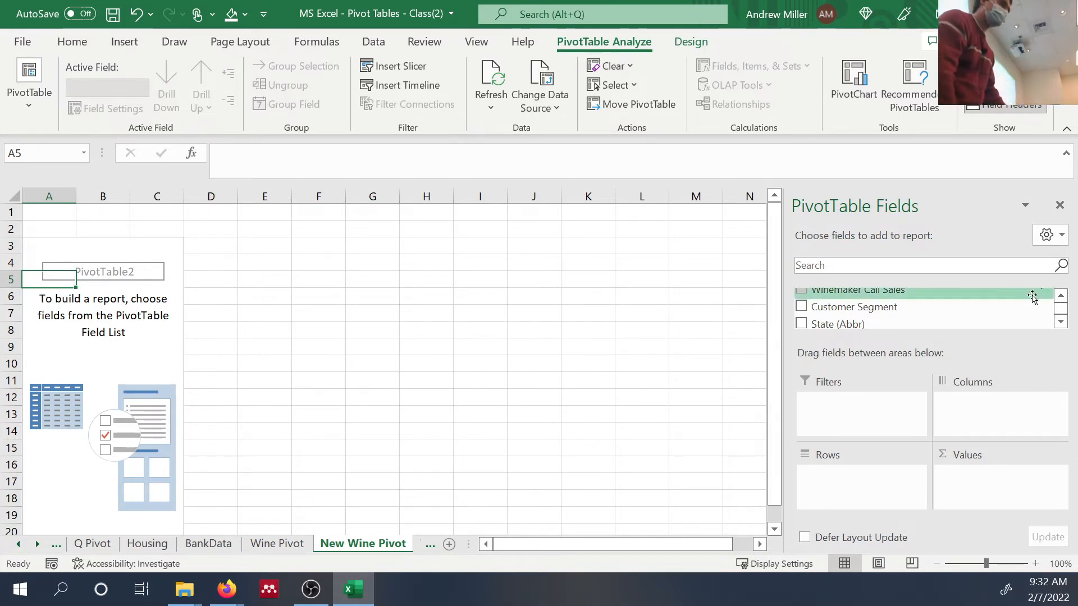
right_click(1060, 329)
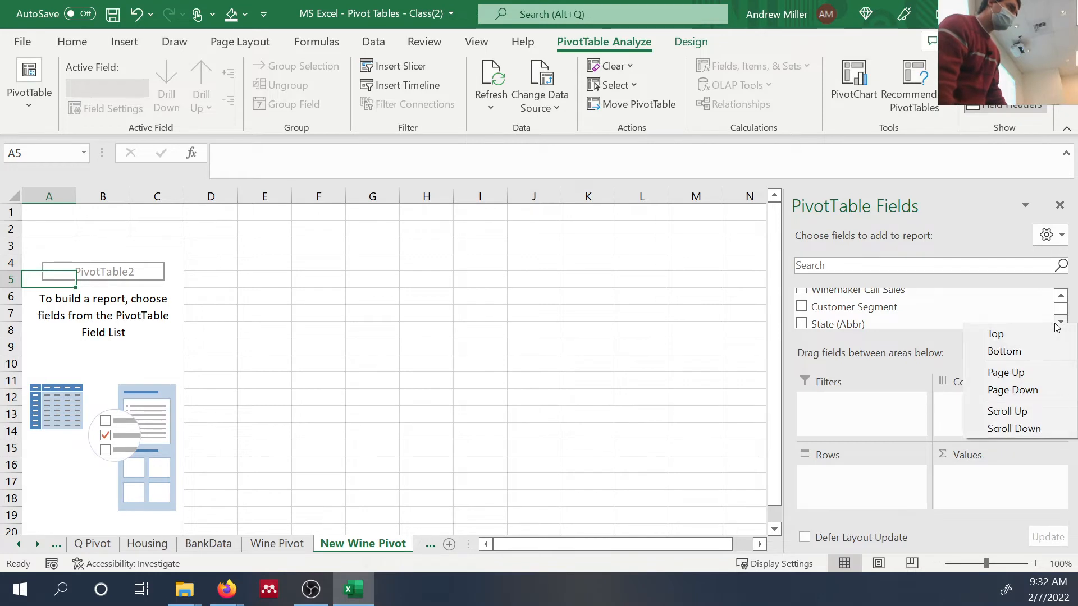
click(1059, 322)
click(1058, 322)
click(1060, 322)
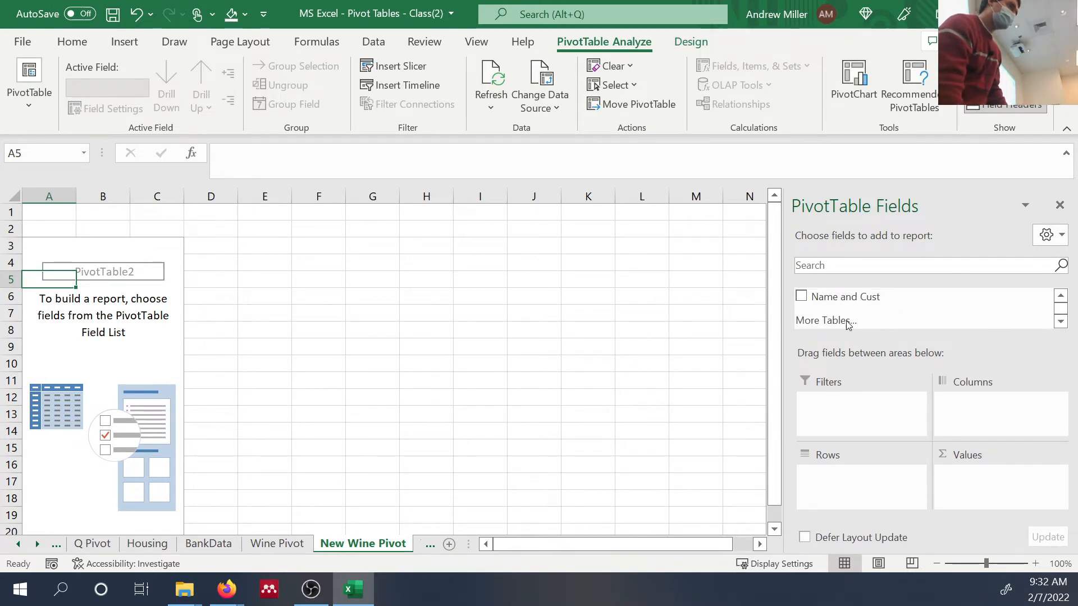
drag(823, 302, 843, 487)
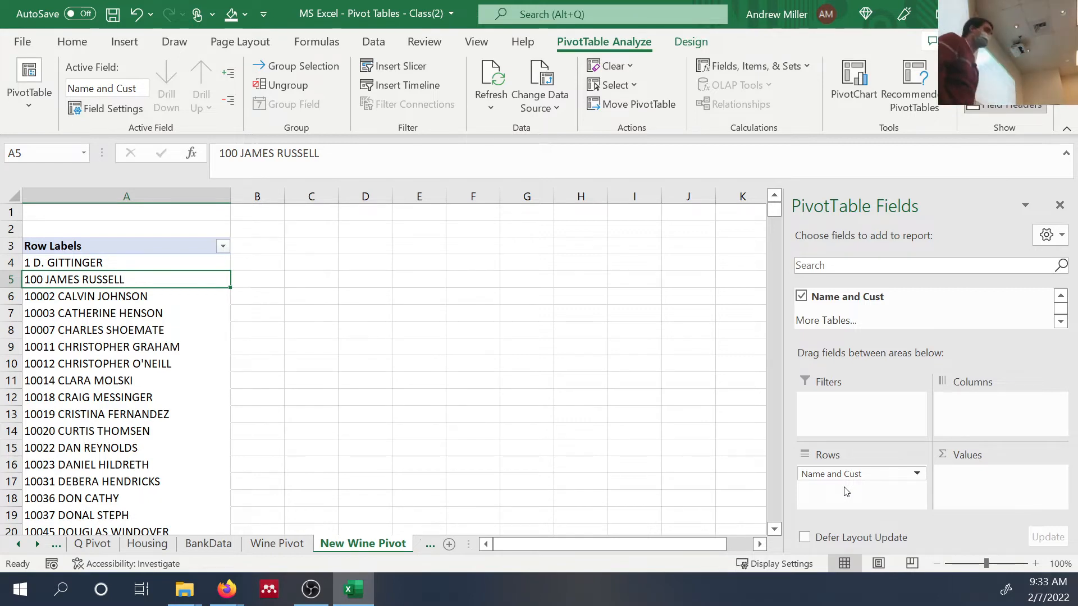
Step: Search the PivotTable fields for "order" and add Orders 09 10 as a value field
click(904, 269)
text(order)
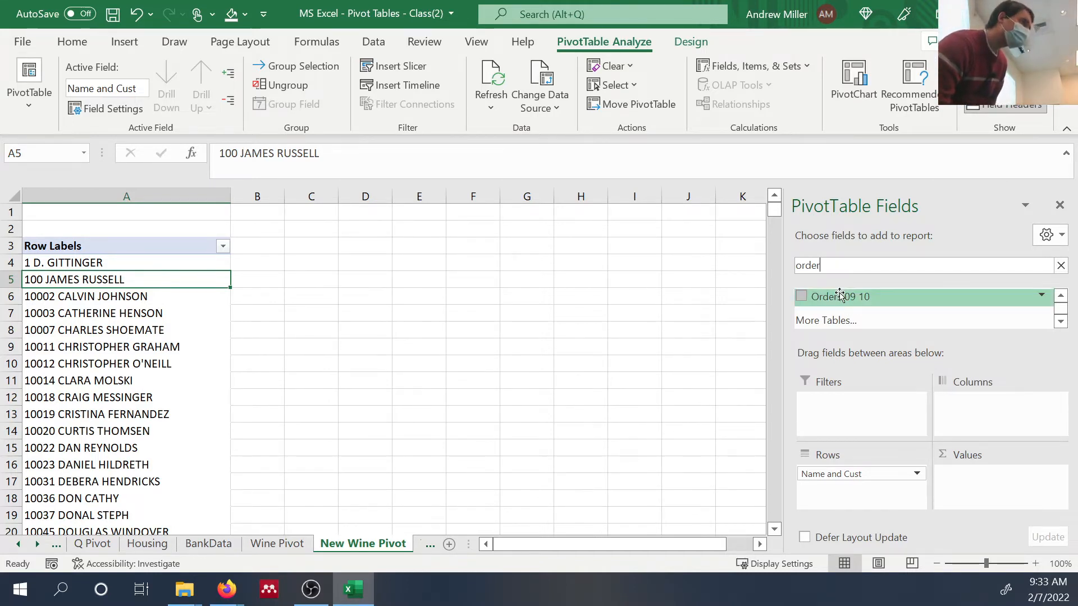
drag(844, 308, 981, 484)
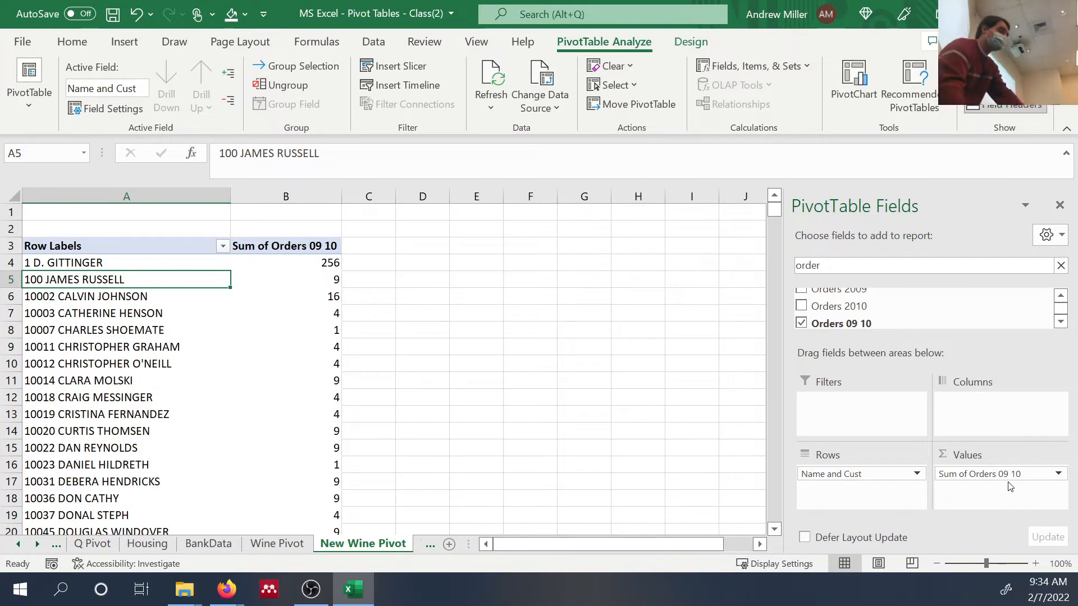
Step: Change the Orders 09 10 value field to summarize by Max
click(1059, 475)
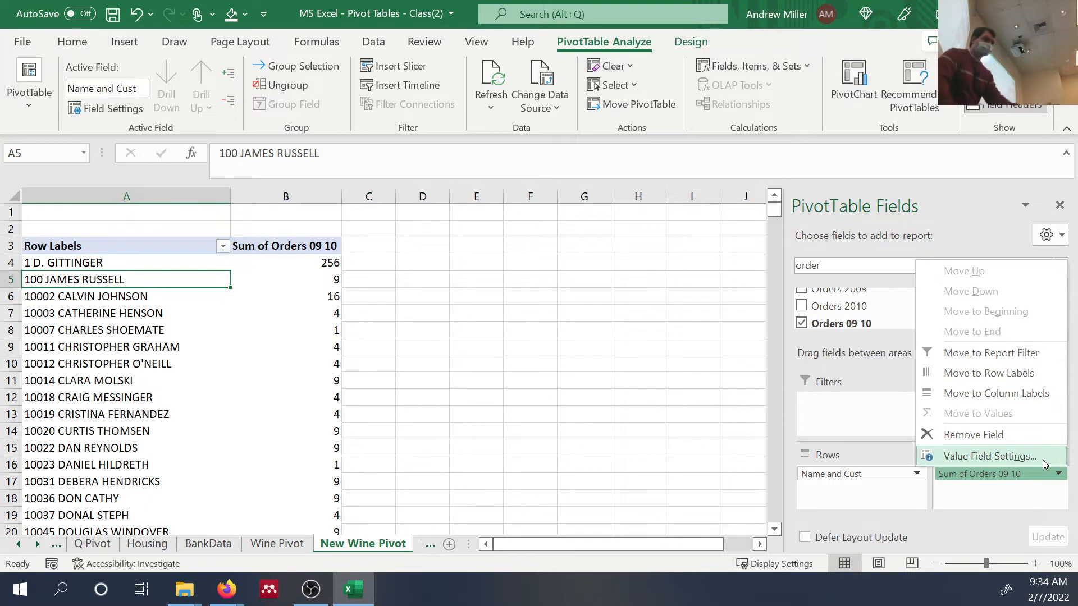
click(1042, 460)
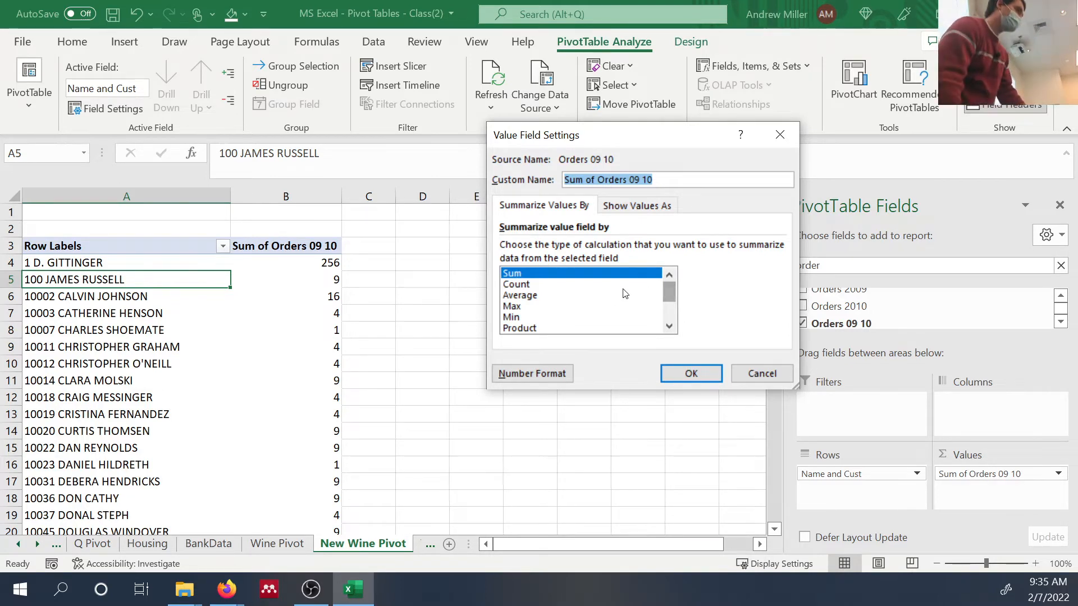
click(550, 308)
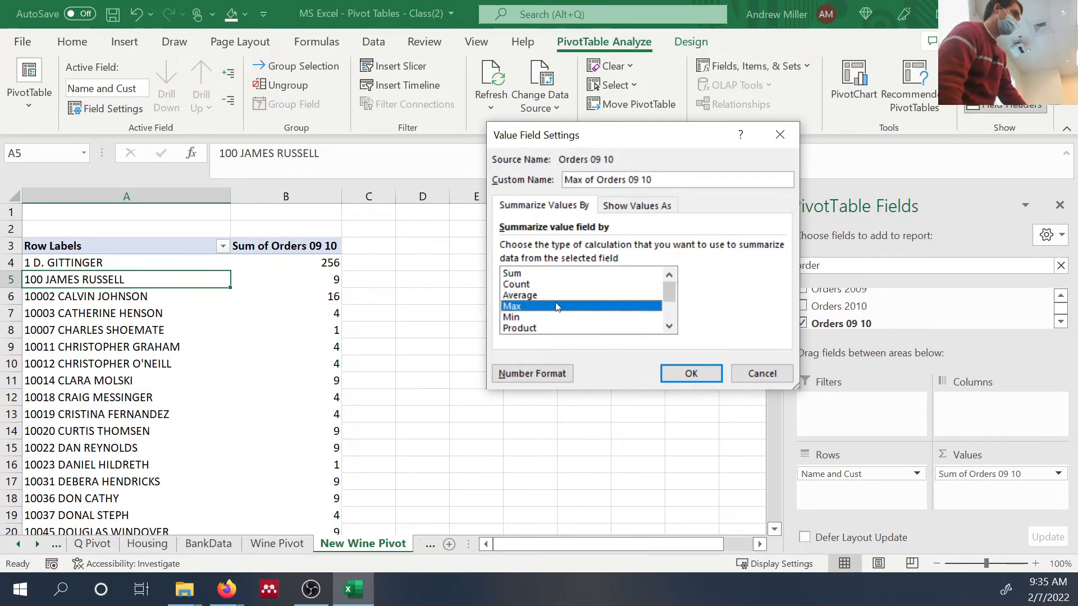
click(706, 378)
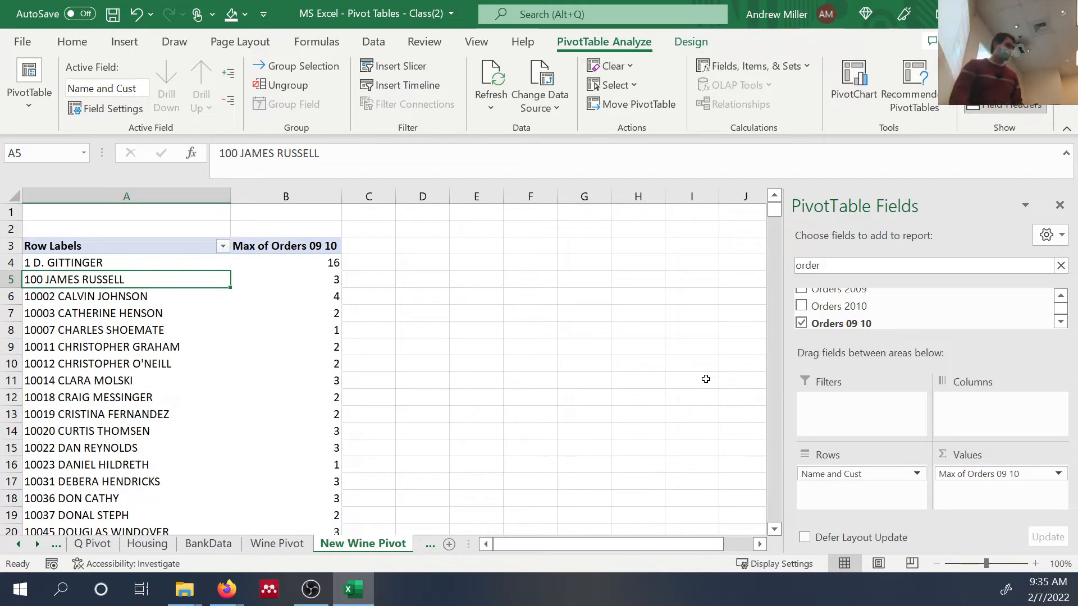
Step: Sort the PivotTable's customers by Max of Orders 09 10 from largest to smallest
click(294, 261)
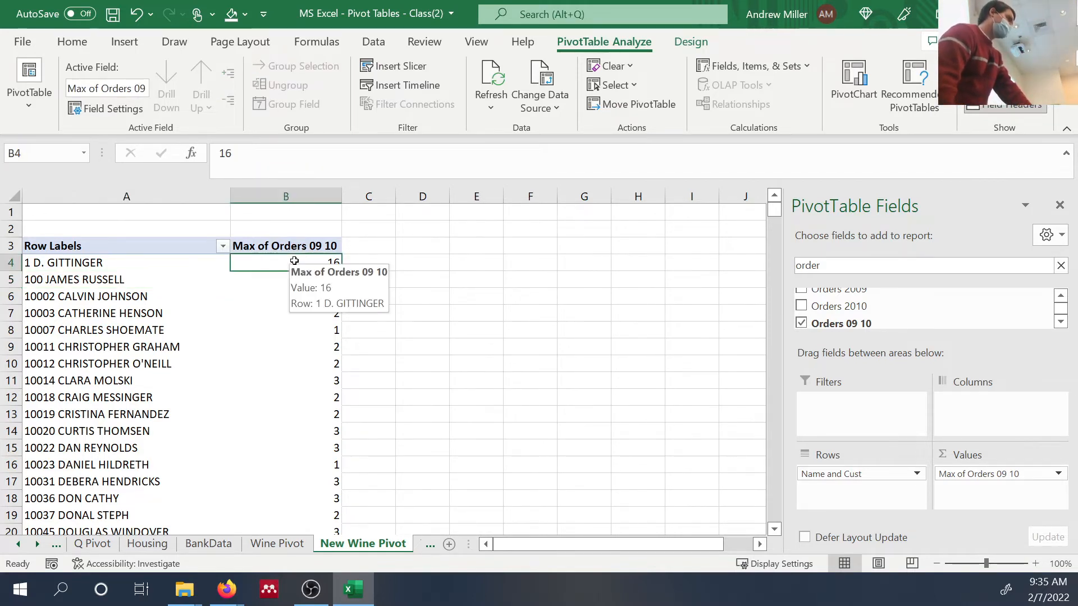
right_click(294, 261)
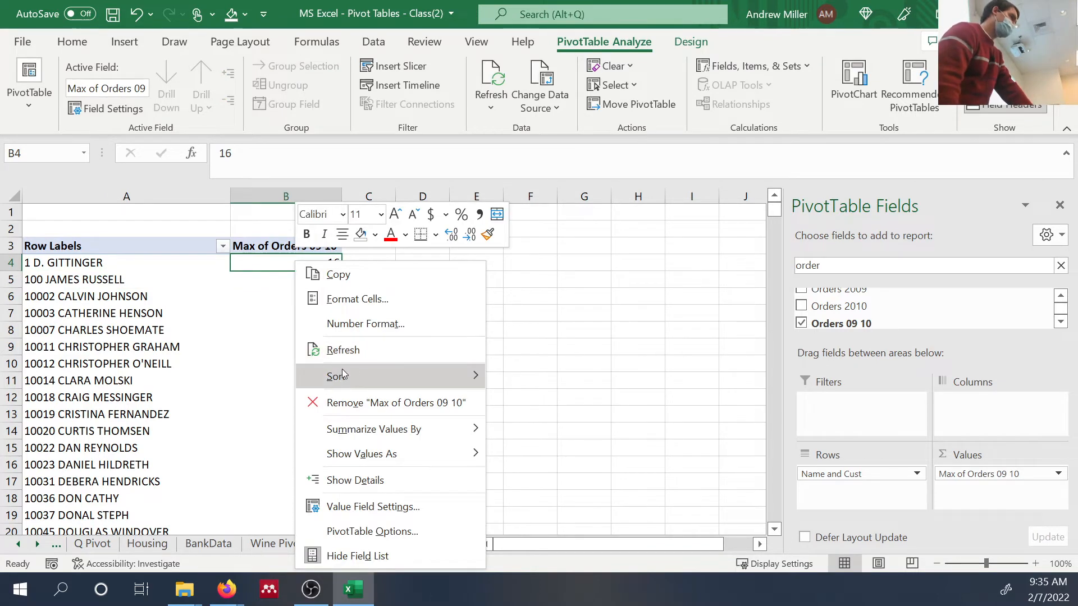
mouse_move(343, 375)
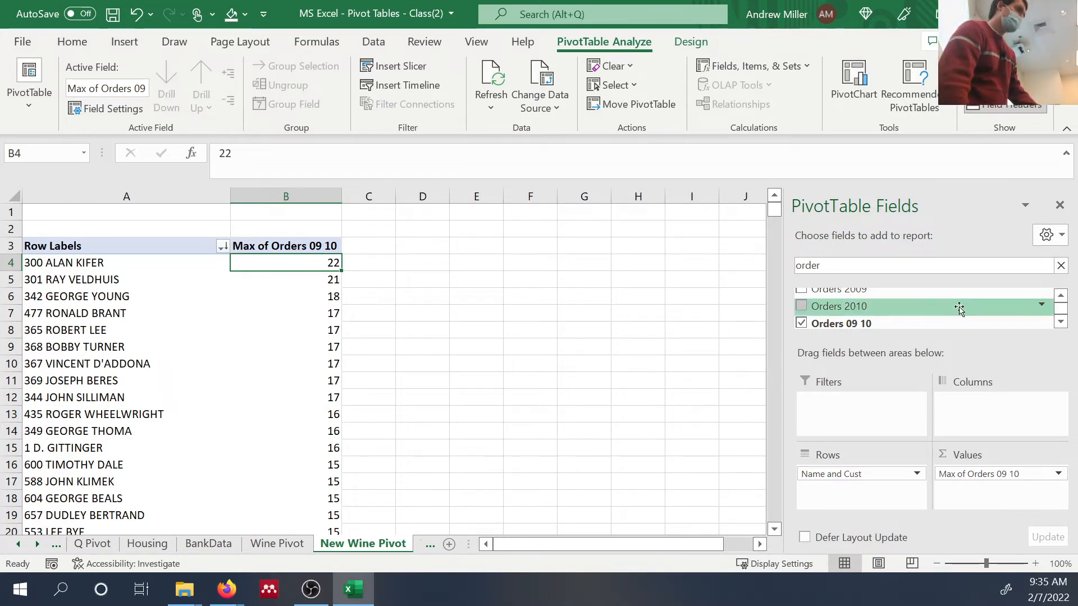
Step: Clear the field search and add Sales 09 10 as a second value field below the orders
click(1061, 296)
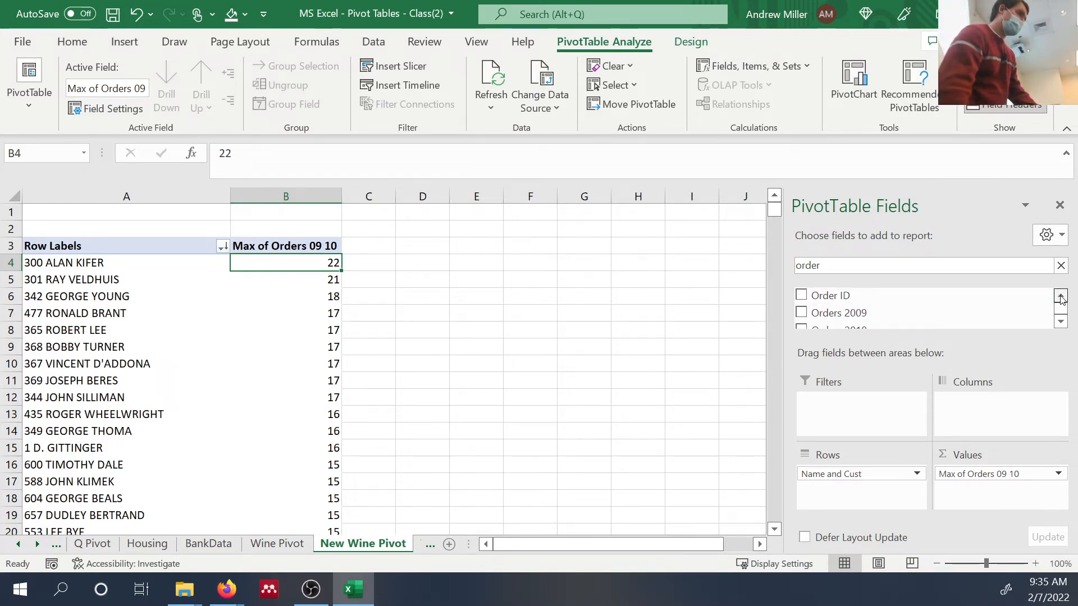
click(1058, 324)
click(1059, 324)
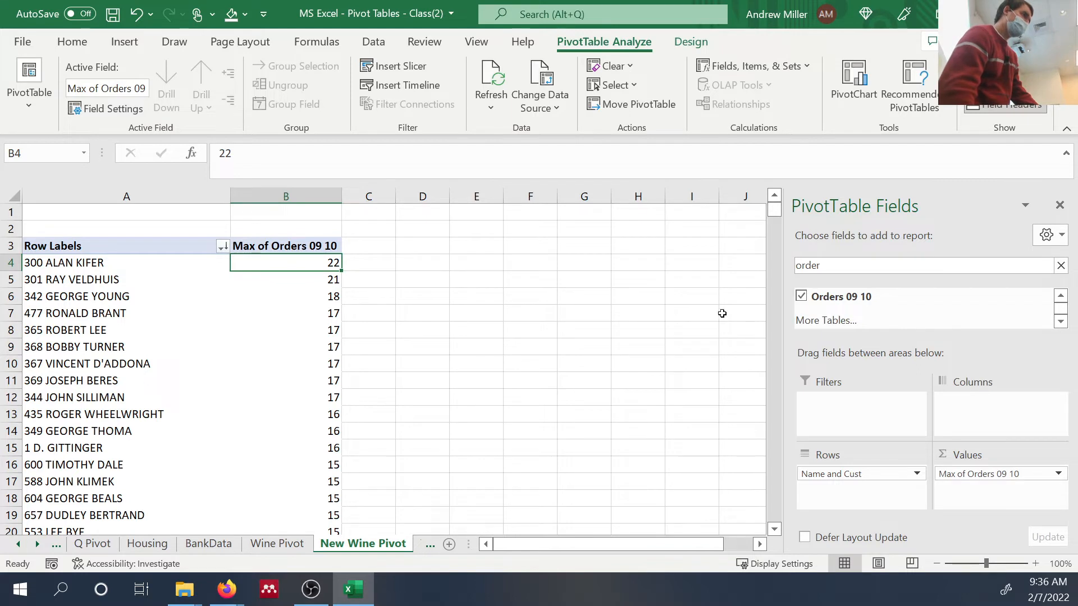
click(1061, 266)
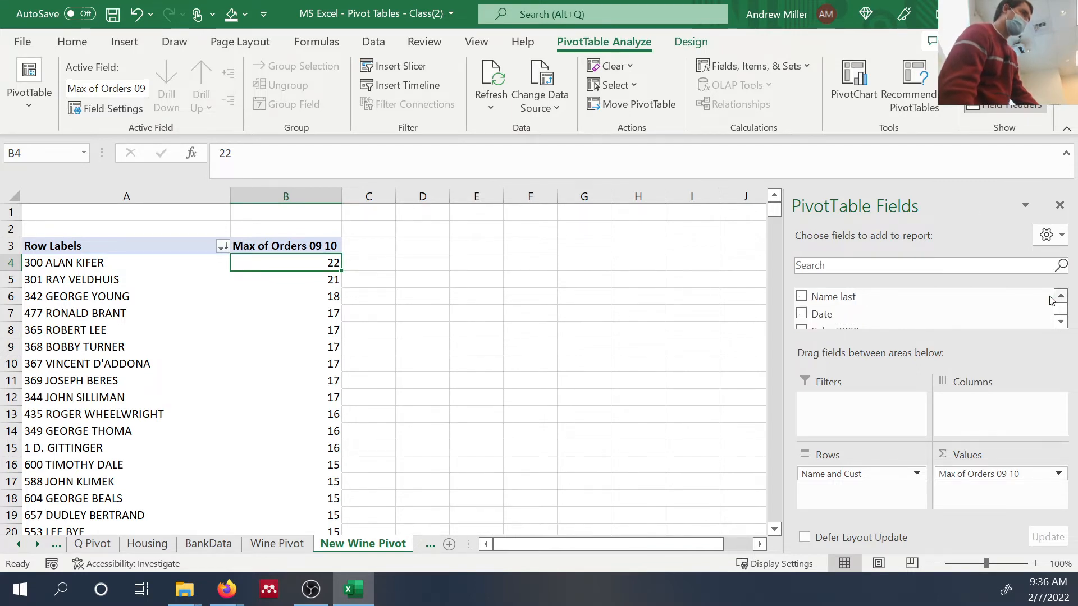
click(1064, 322)
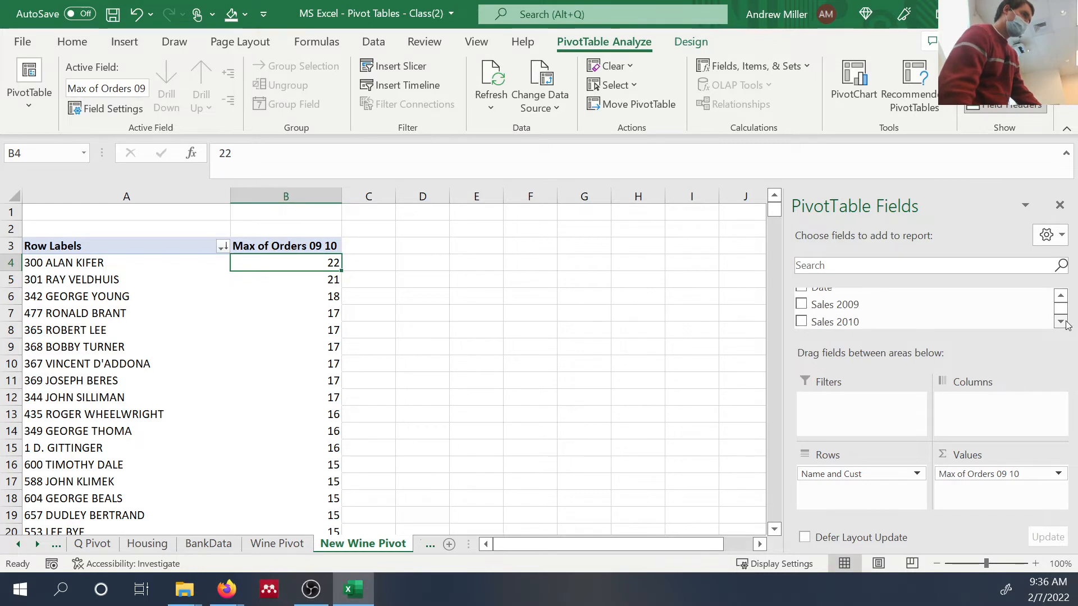
click(1060, 322)
drag(948, 317, 994, 508)
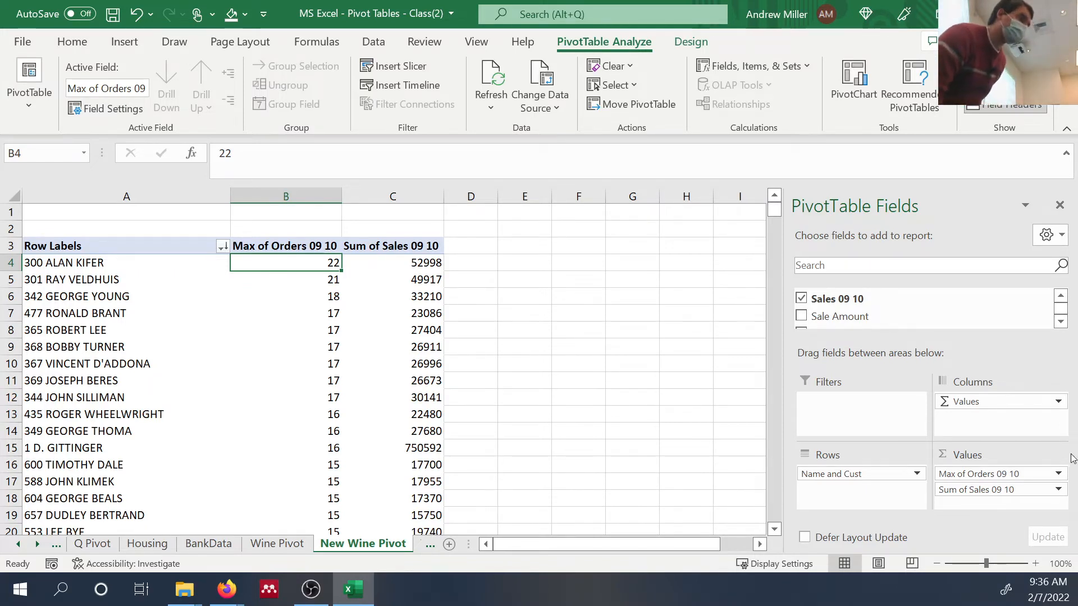
Step: Change the Sales 09 10 value field to summarize by Max
click(1059, 489)
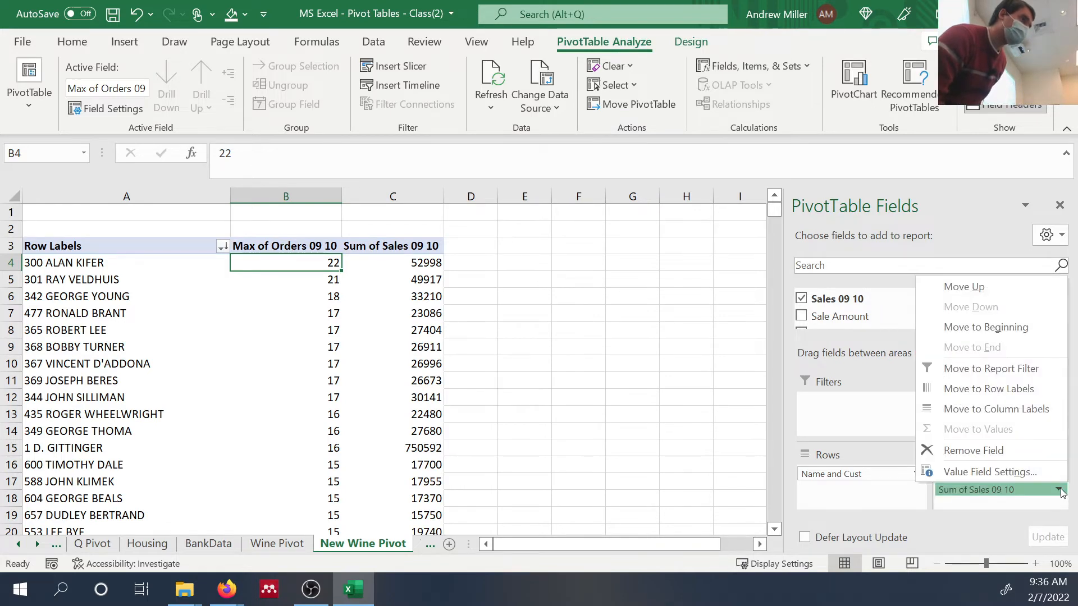
click(1044, 472)
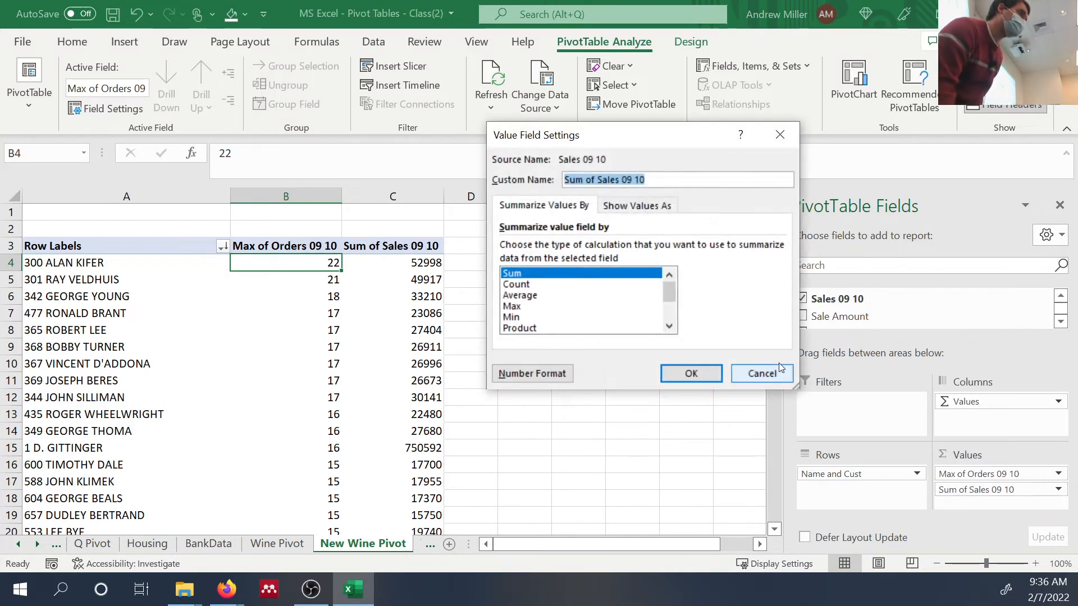
click(589, 307)
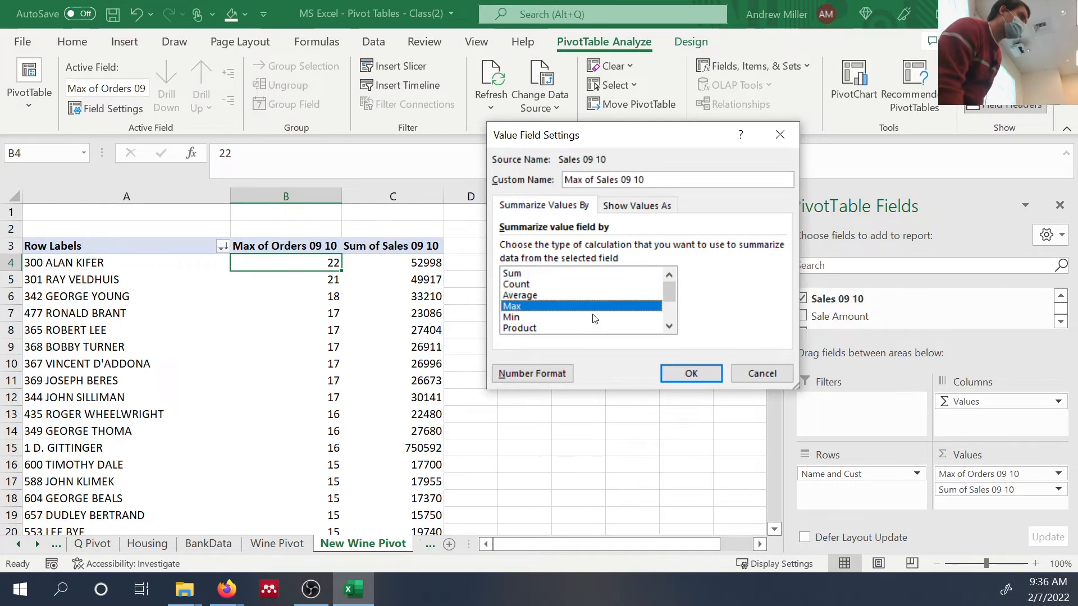
click(681, 377)
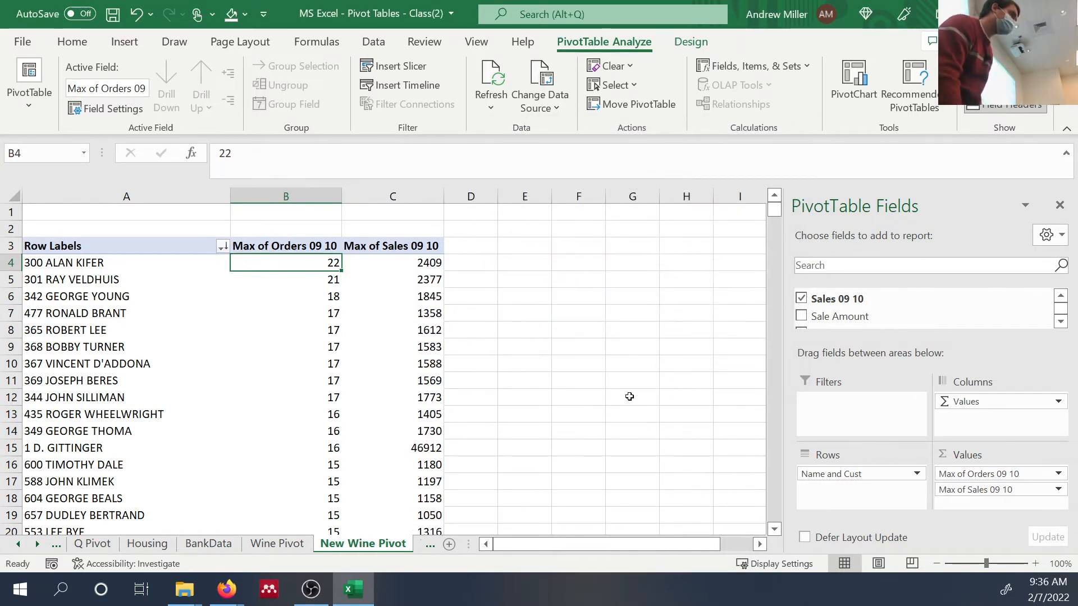
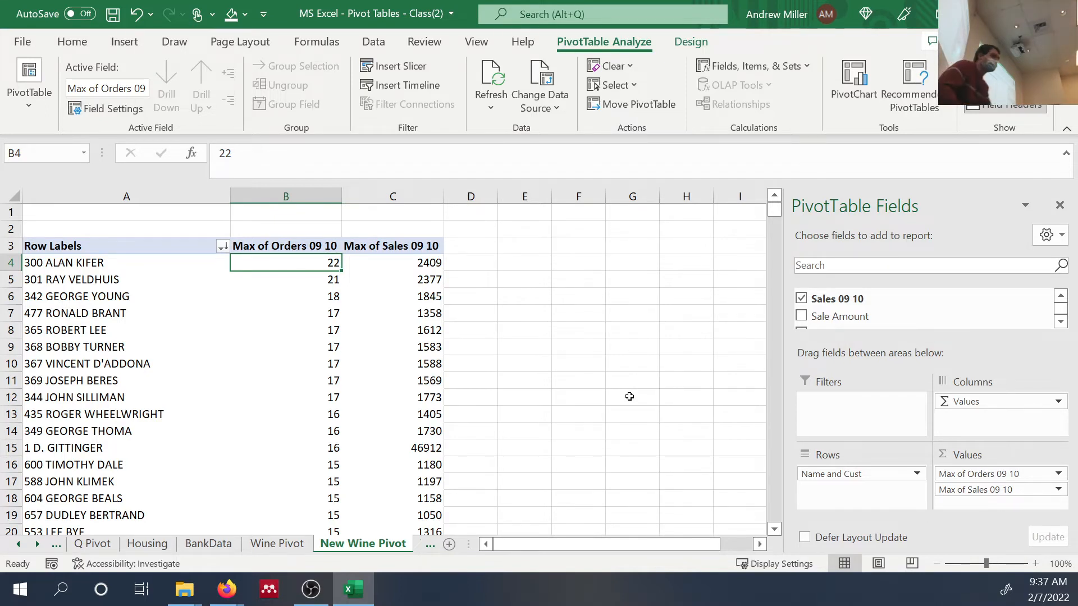
Step: Sort the PivotTable's customers by Max of Sales 09 10 from largest to smallest
click(364, 266)
right_click(368, 269)
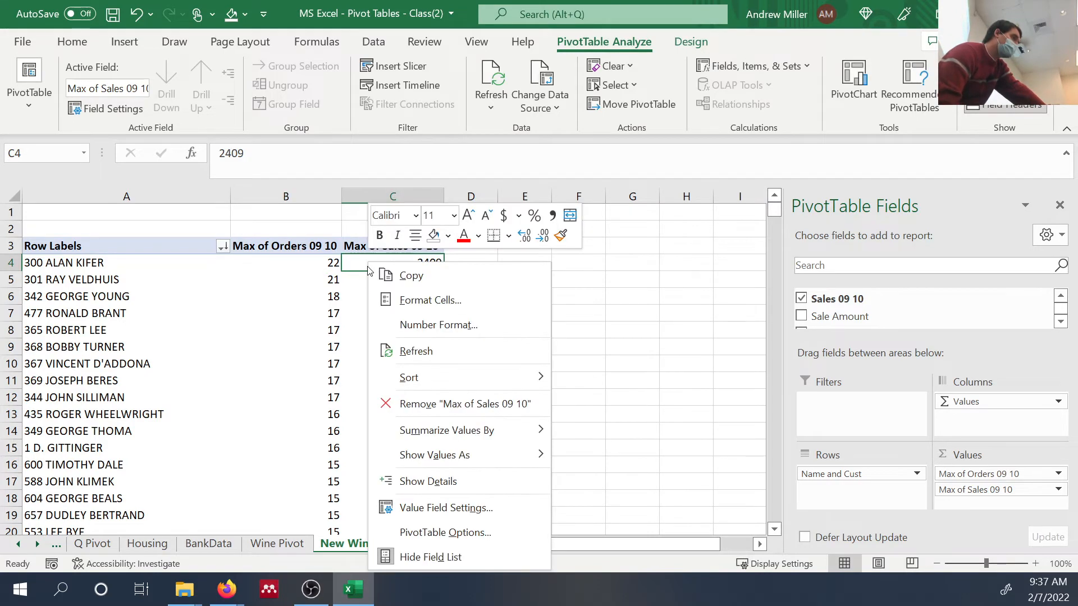
mouse_move(521, 382)
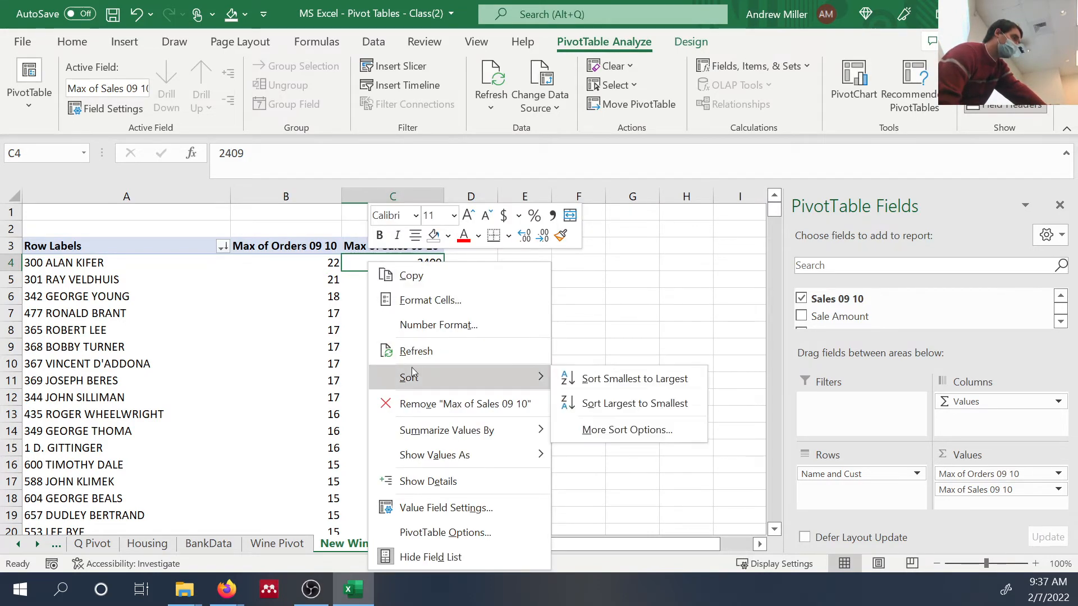
click(591, 404)
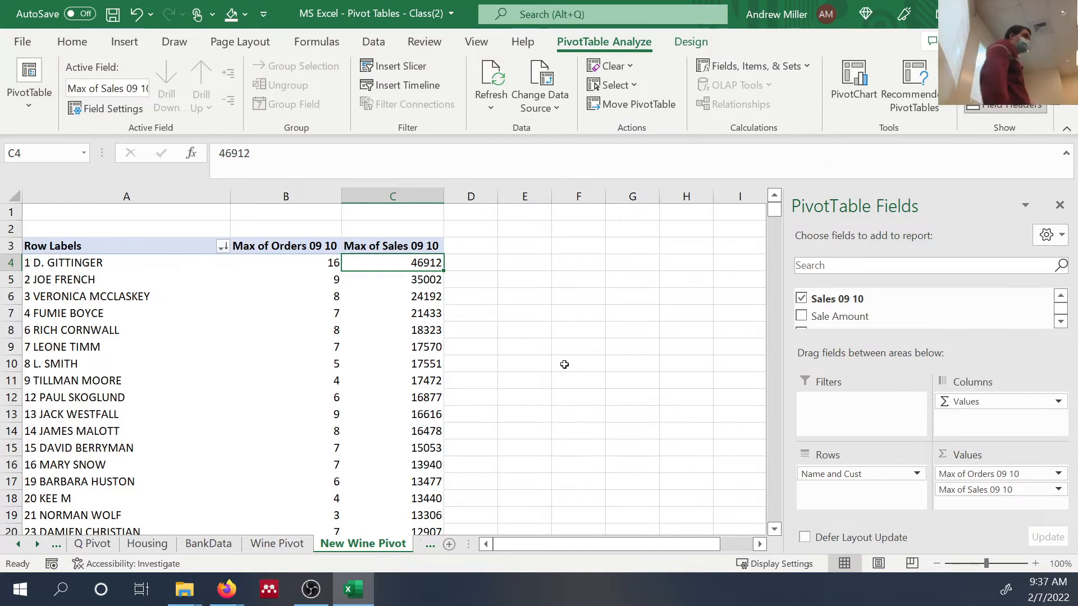
Step: Hide the PivotTable field list and show the source records behind the third-ranked customer's Max of Sales 09 10 on a new sheet
click(1059, 208)
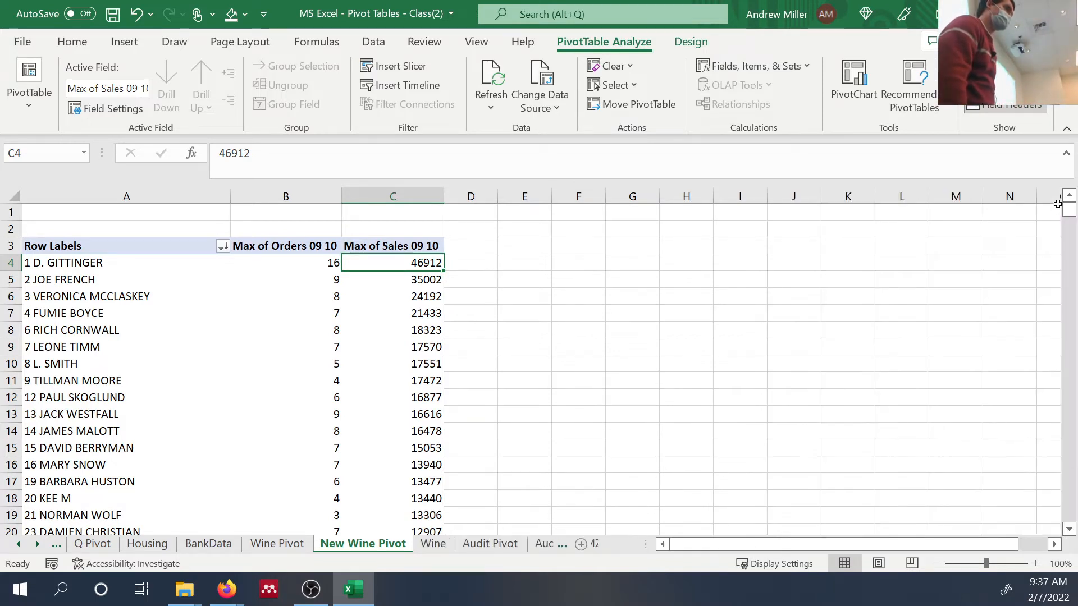
double_click(356, 296)
click(357, 296)
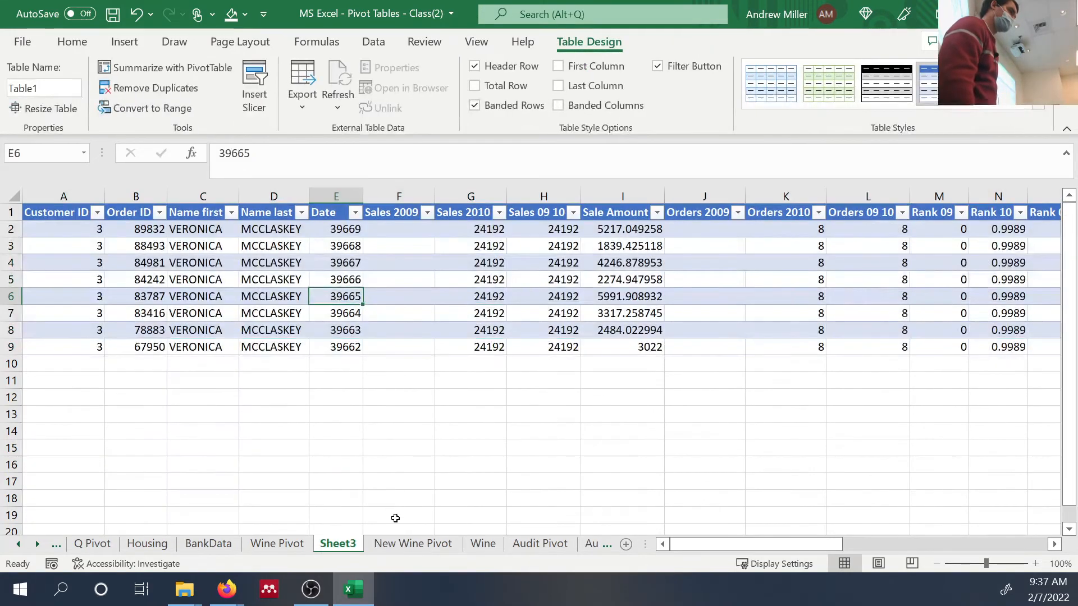
Step: Look through the Wine, Audit Pivot, Audit and AMZN sheets and return to the New Wine Pivot sheet
click(483, 545)
click(514, 544)
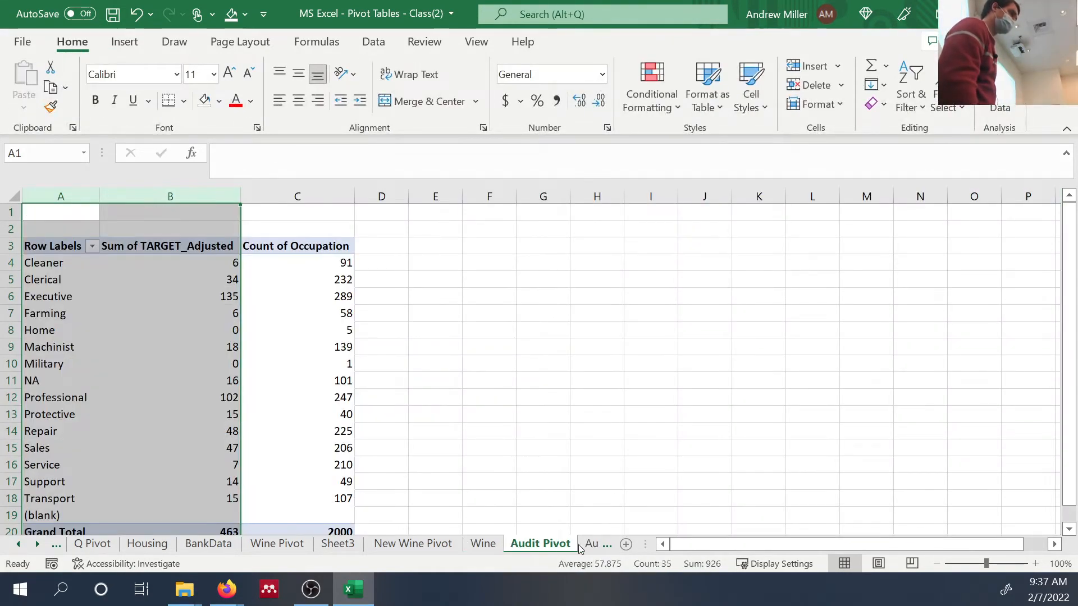
click(598, 544)
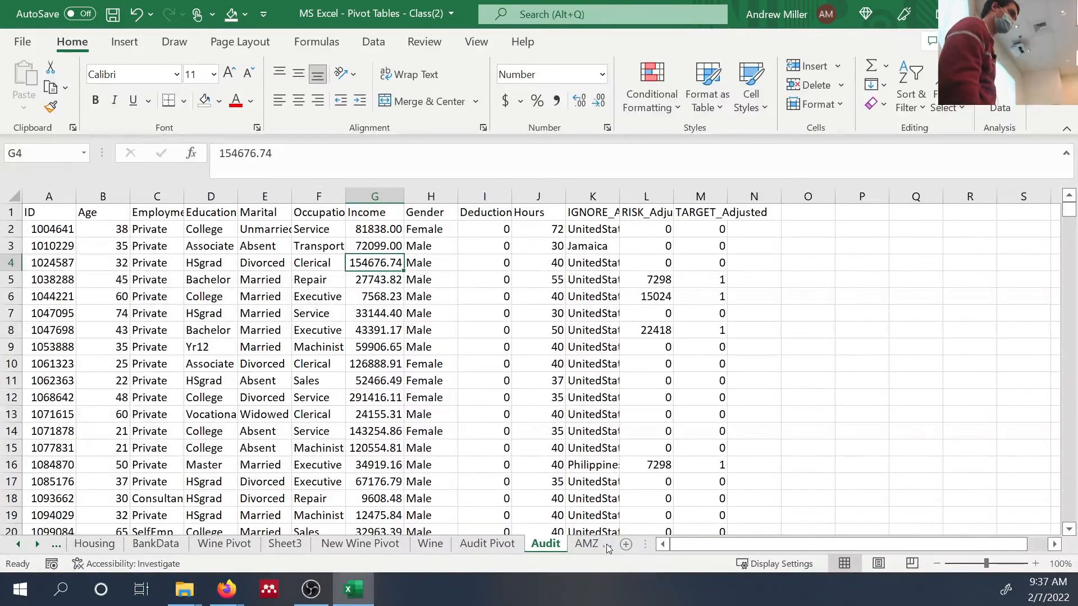
click(606, 544)
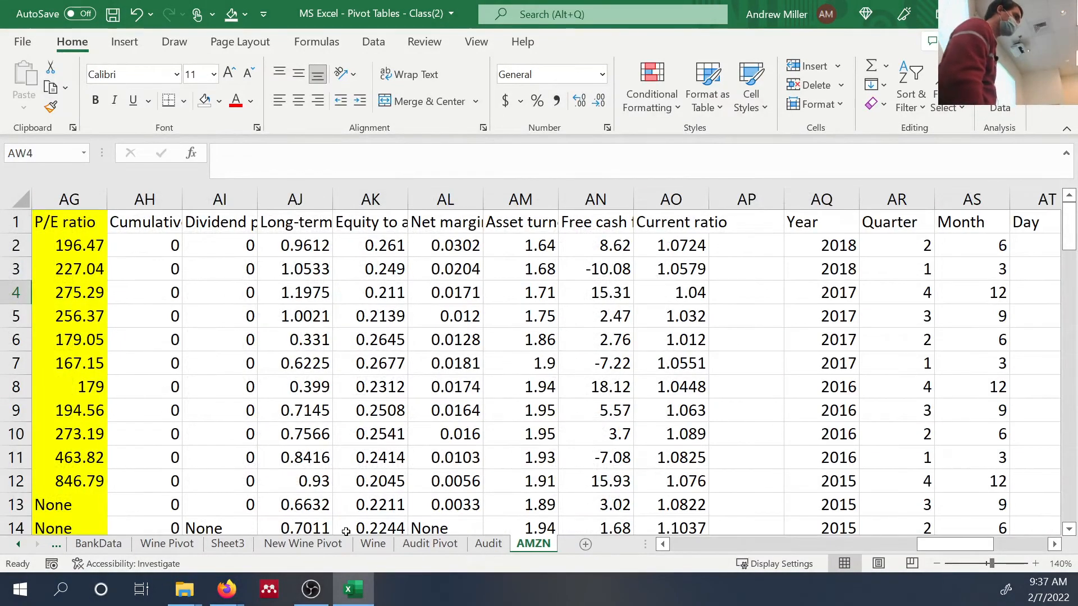
click(331, 543)
Step: View the PivotTable Options without changing them and bring back the PivotTable field list
click(396, 364)
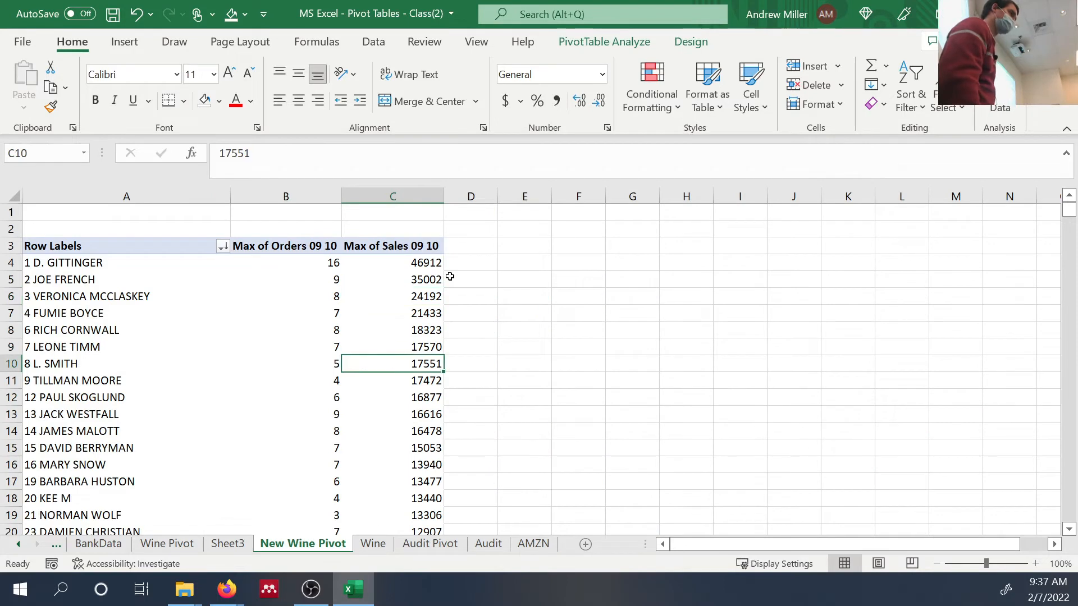
click(612, 42)
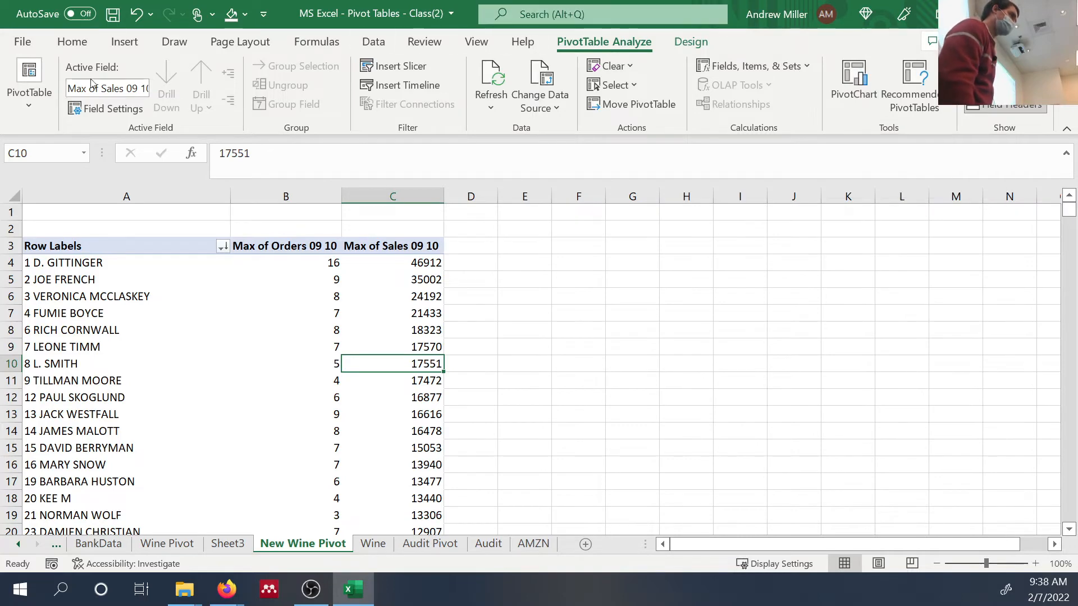
click(28, 79)
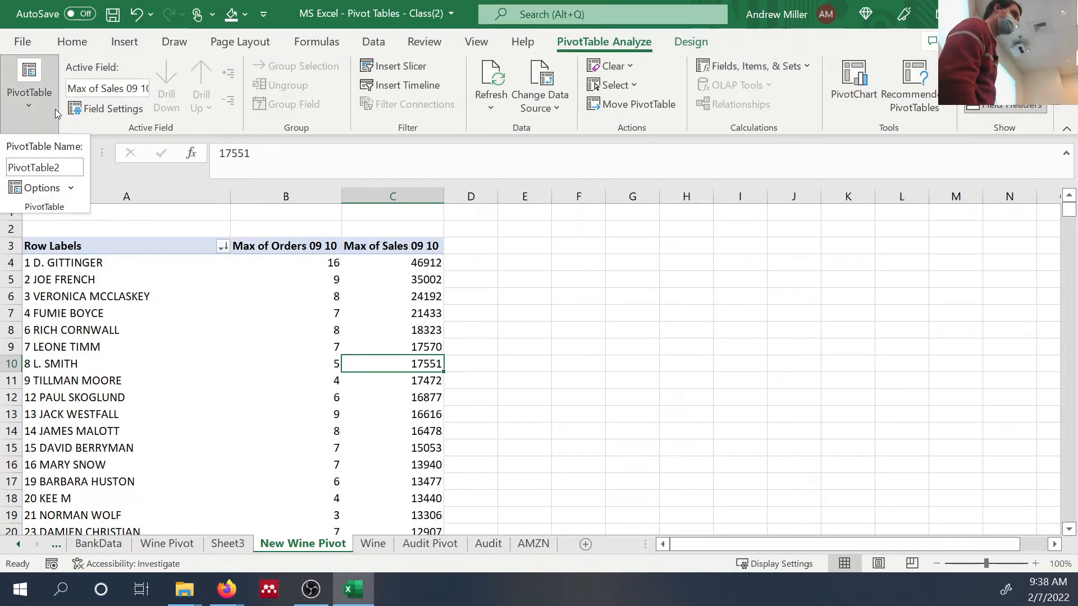
click(41, 189)
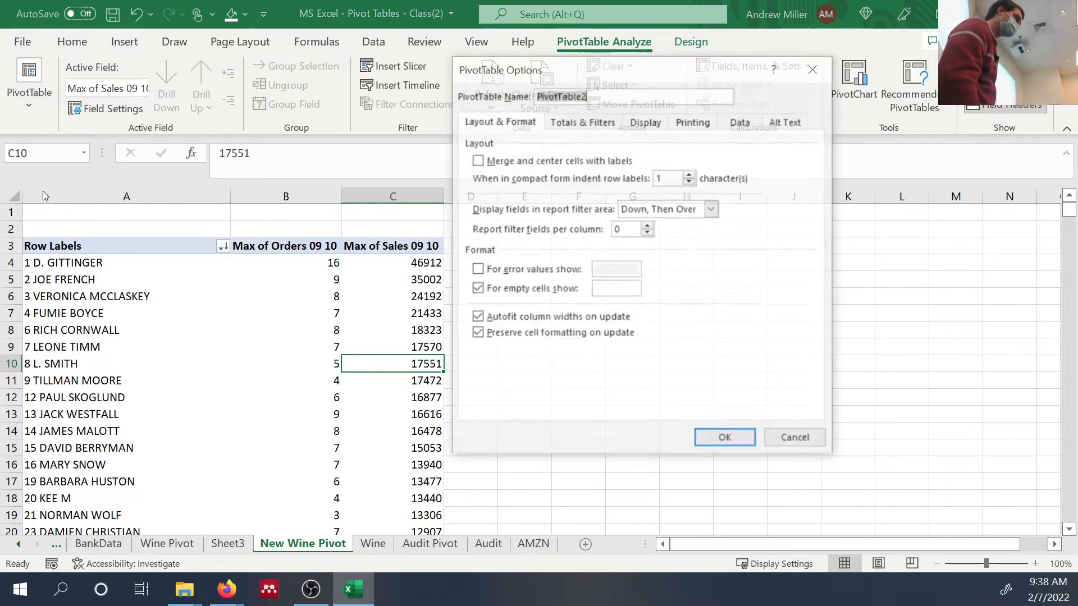
click(814, 66)
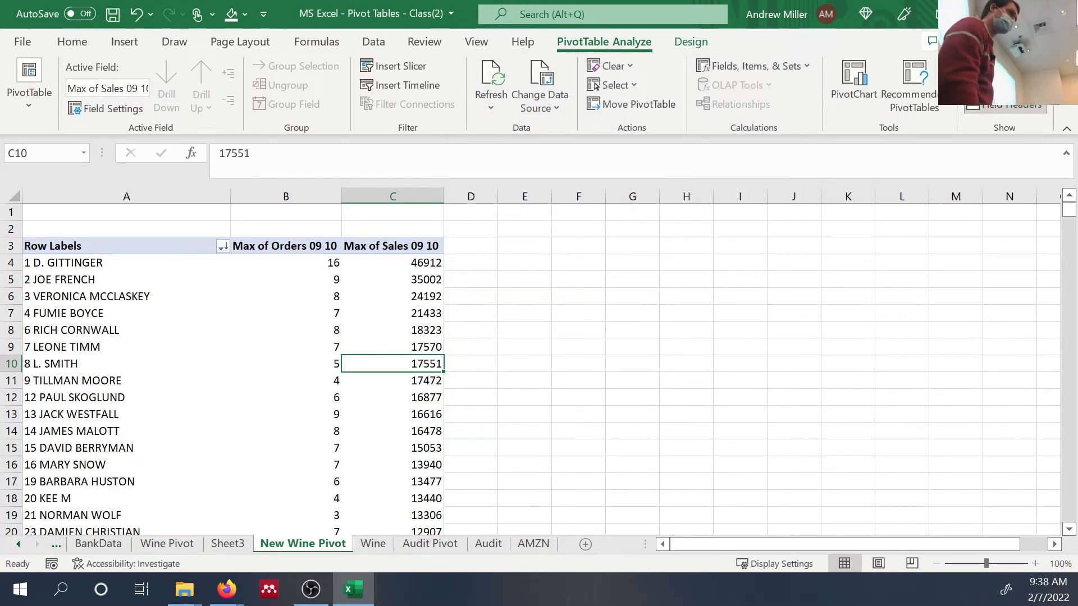
click(999, 66)
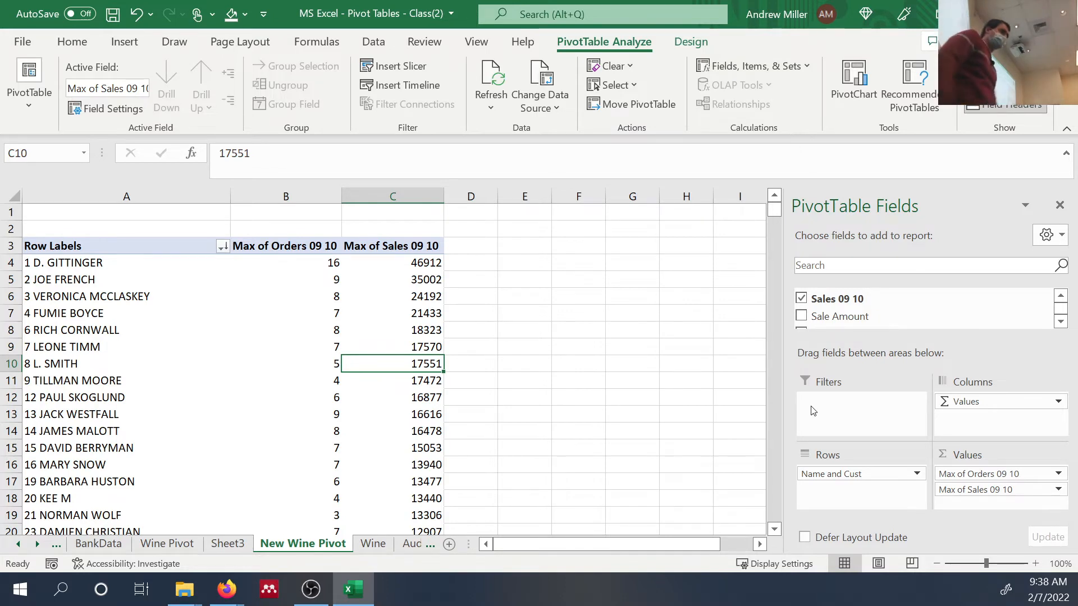
Step: Review the Value Field Settings of Max of Sales 09 10 and the commands available for its first value
click(1058, 490)
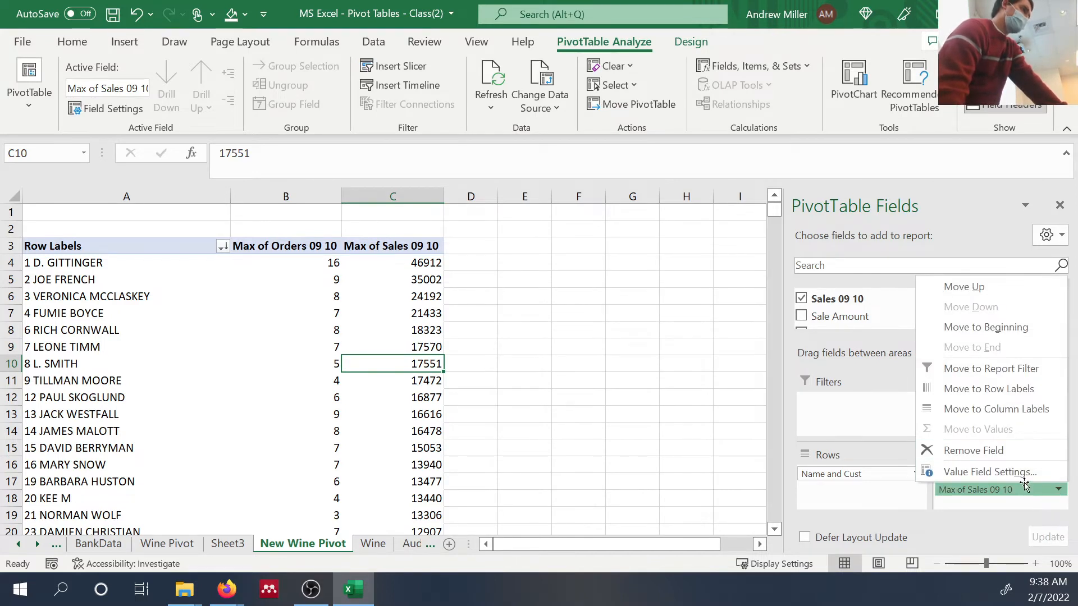
click(1029, 476)
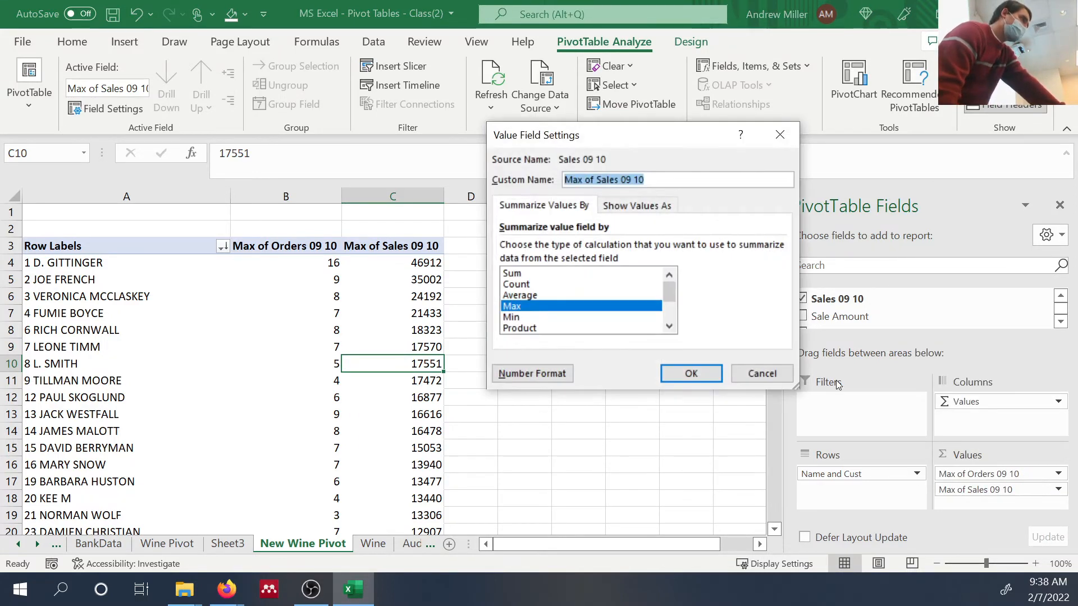
click(778, 375)
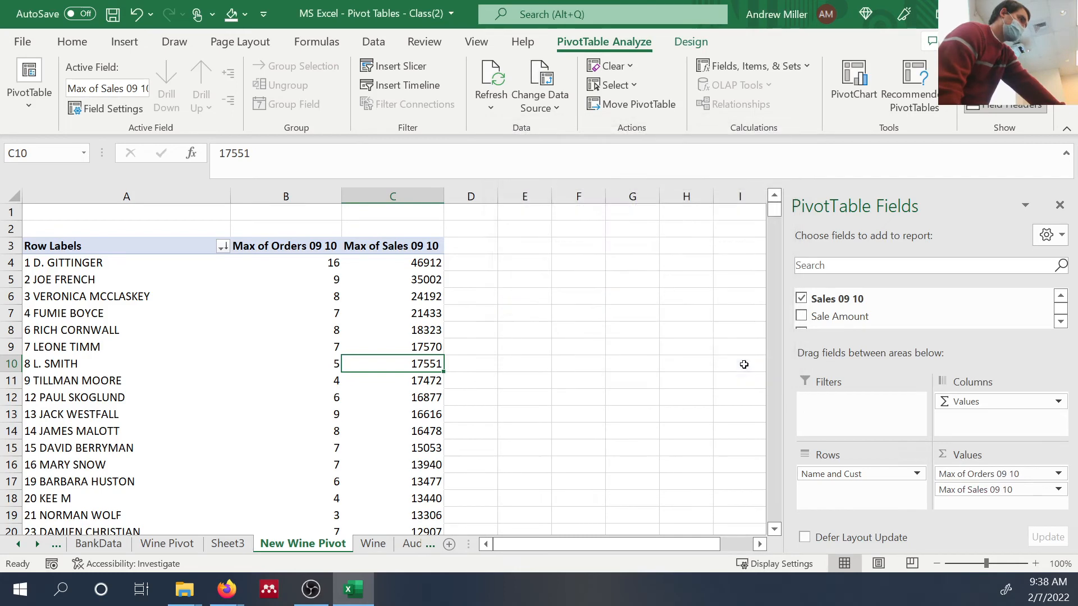
click(423, 262)
right_click(422, 263)
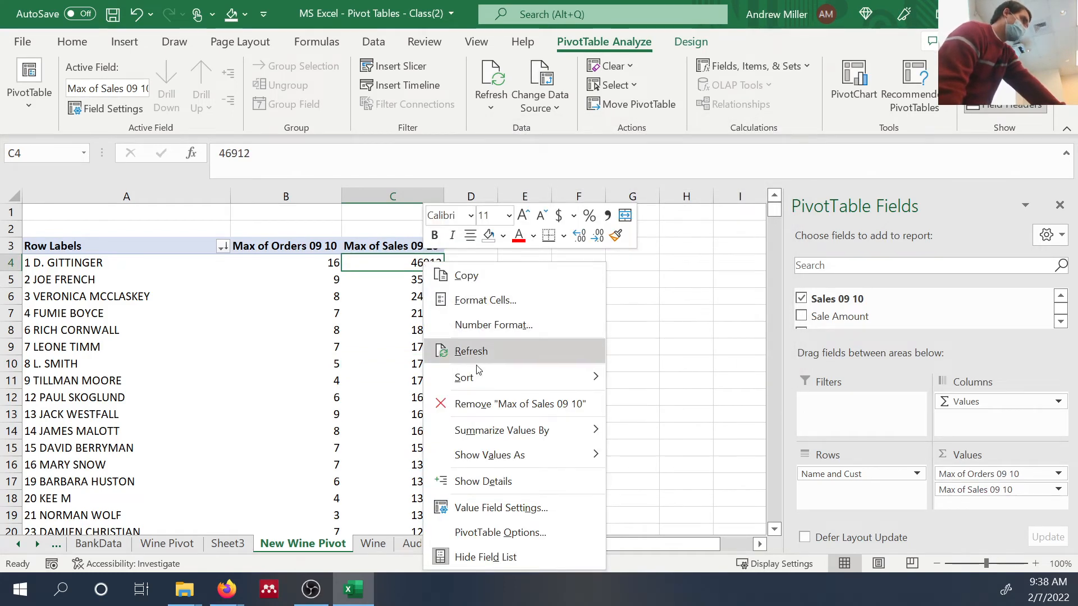
click(679, 323)
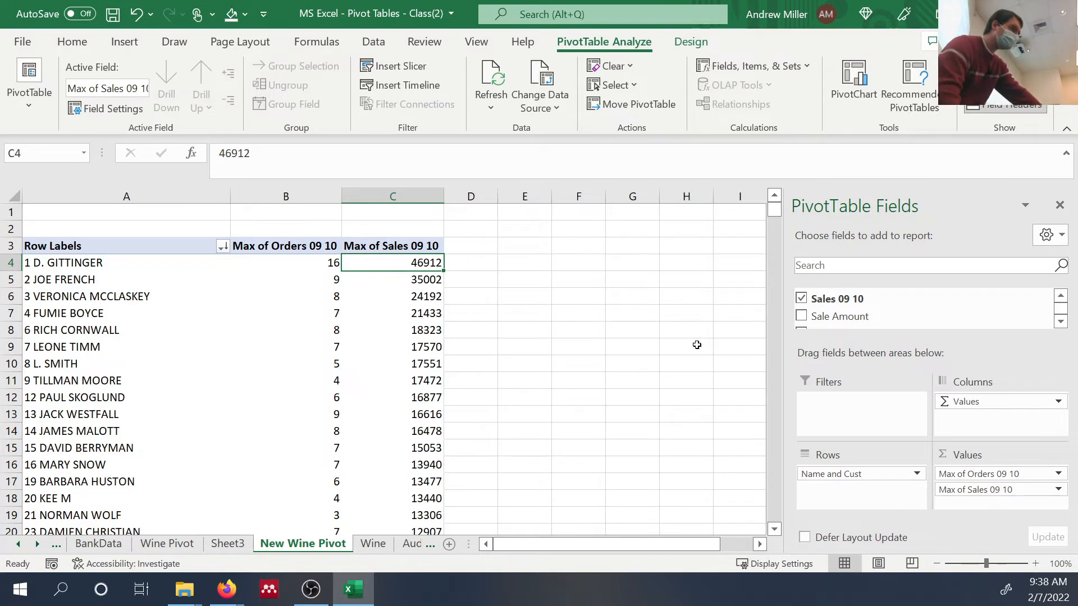
Step: Replace the Name and Cust row field with State (Abbr), searching the field list for "state"
drag(824, 471, 862, 326)
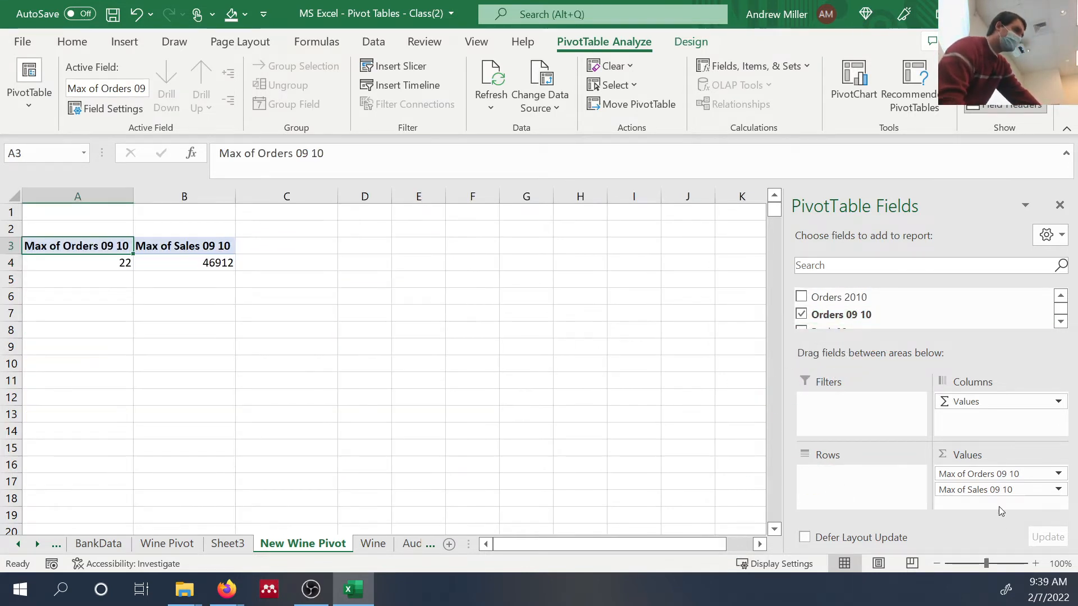
scroll(1033, 298, up, 5)
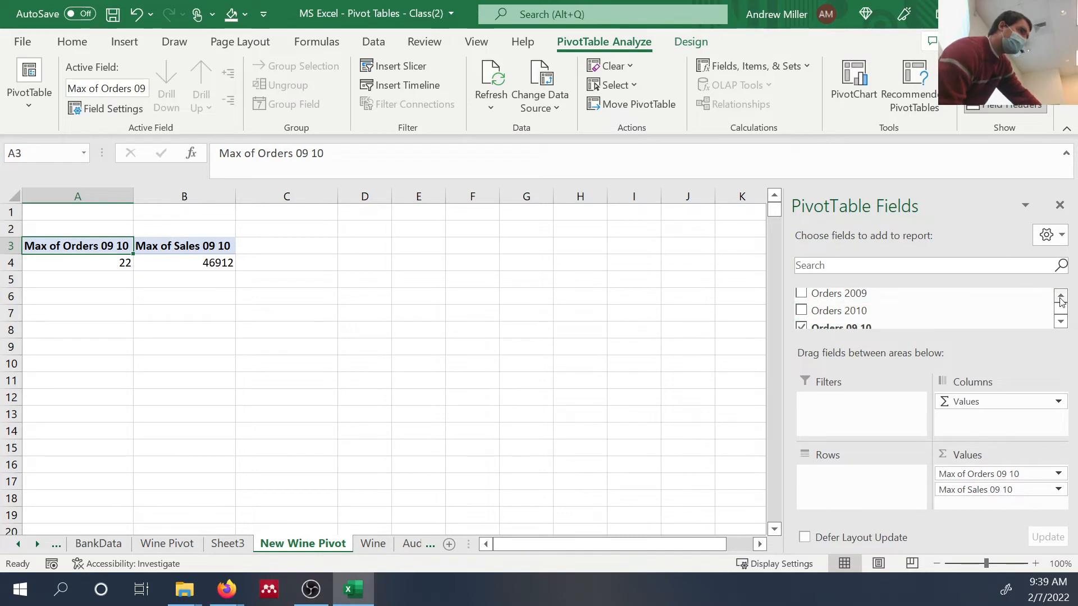
scroll(1060, 302, up, 7)
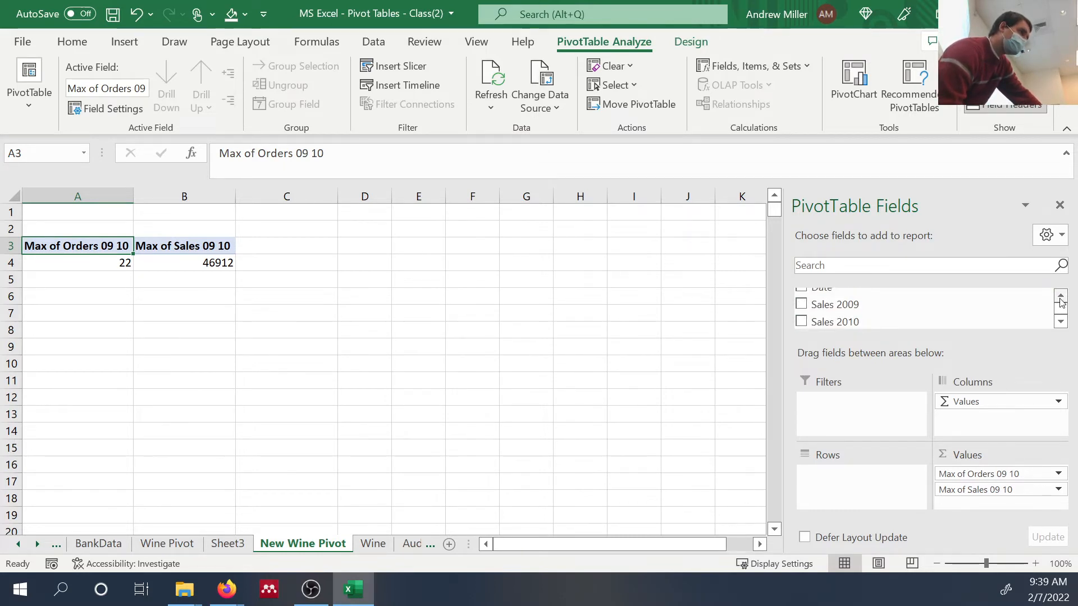
scroll(1060, 302, up, 2)
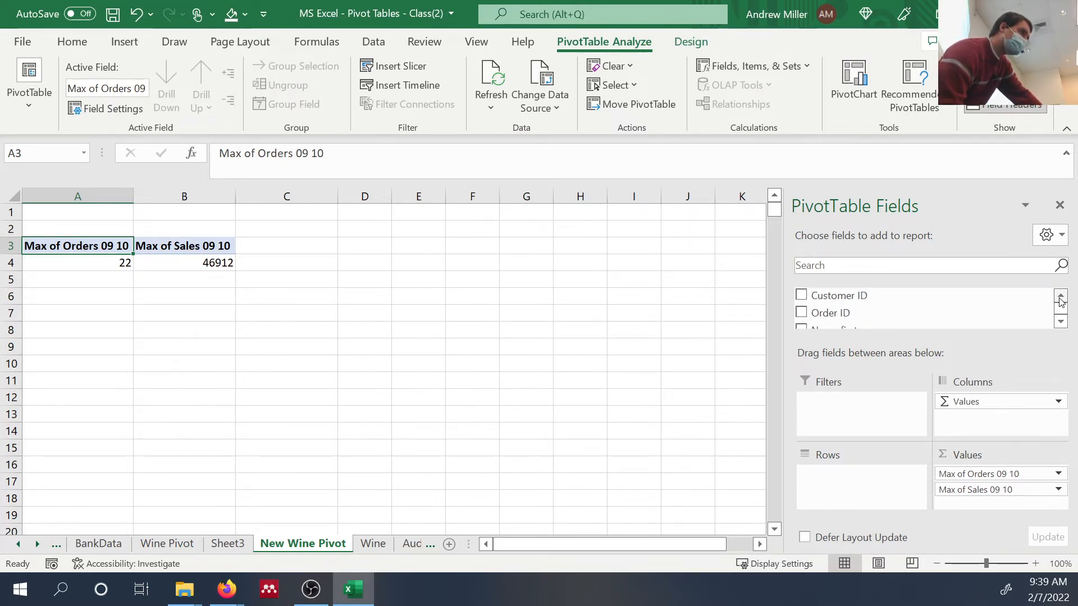
click(1001, 264)
text(s)
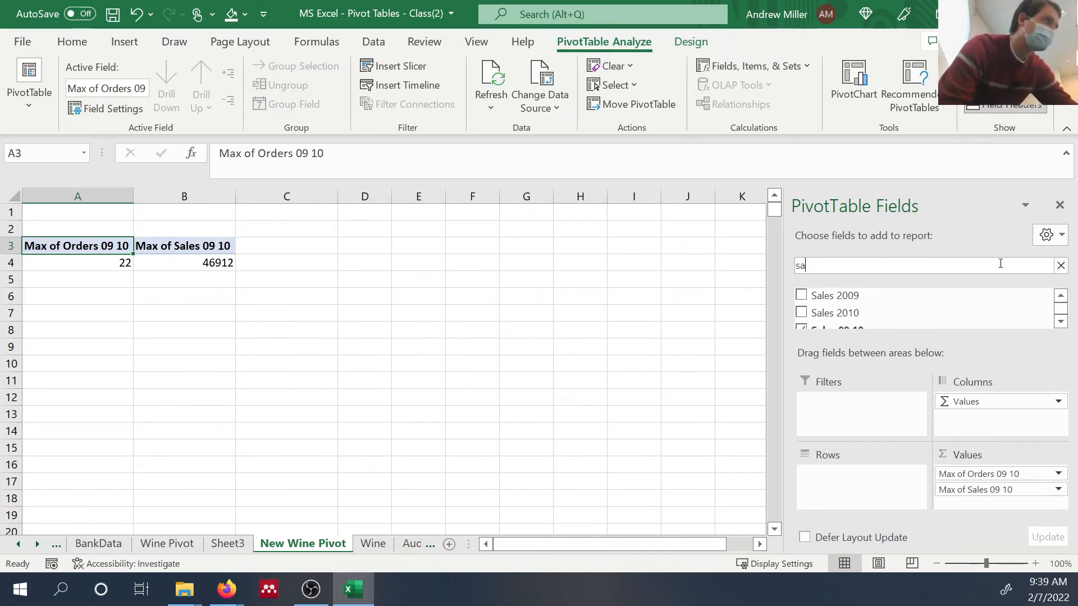
text(tate)
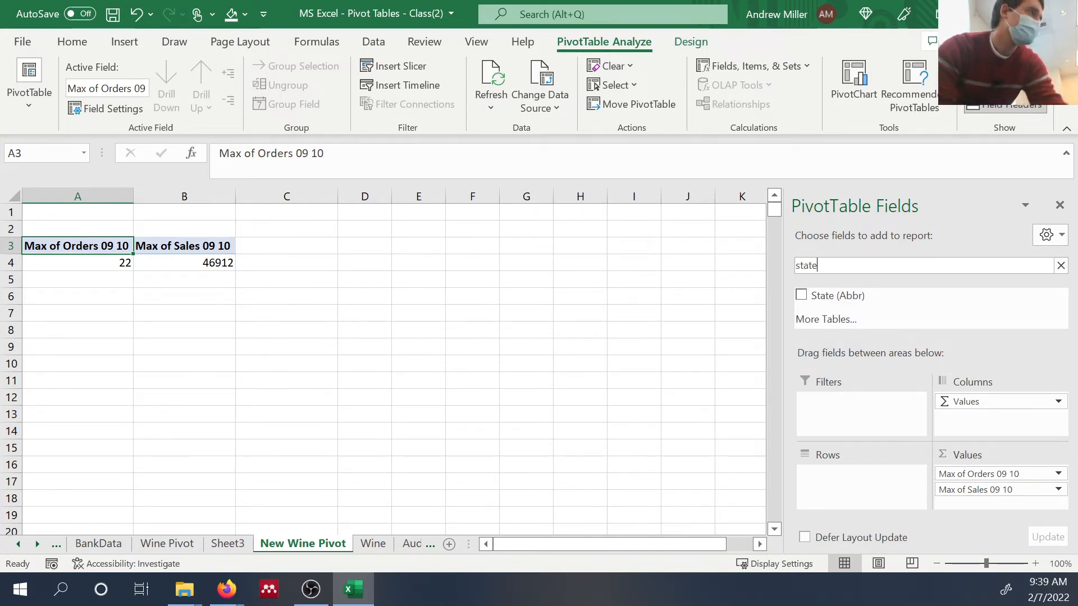
drag(950, 297, 860, 477)
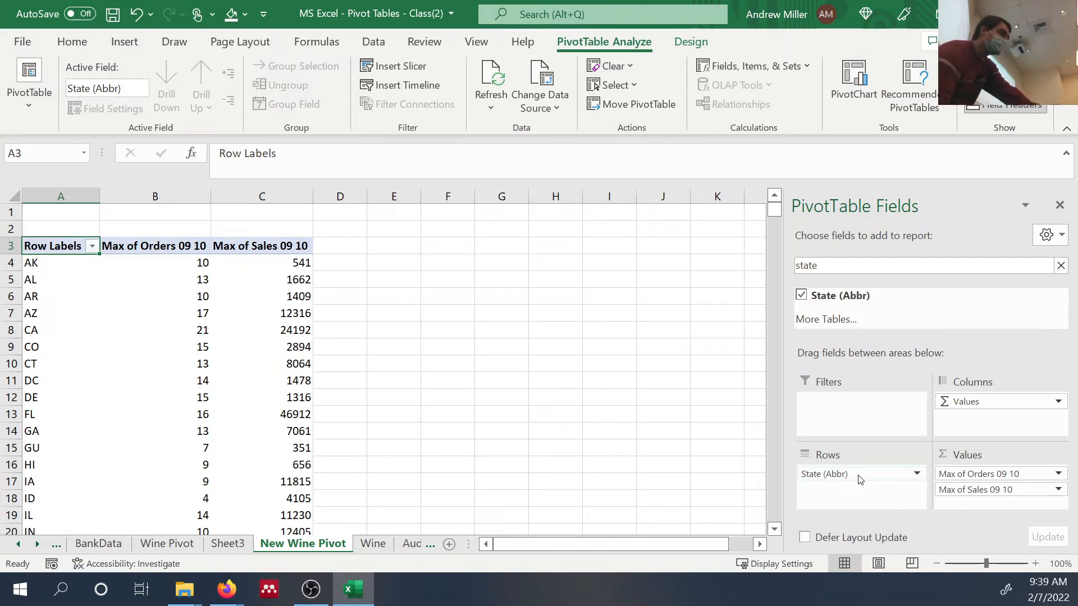
Step: Change the Orders 09 10 value field to summarize by Sum
click(1058, 475)
click(1033, 457)
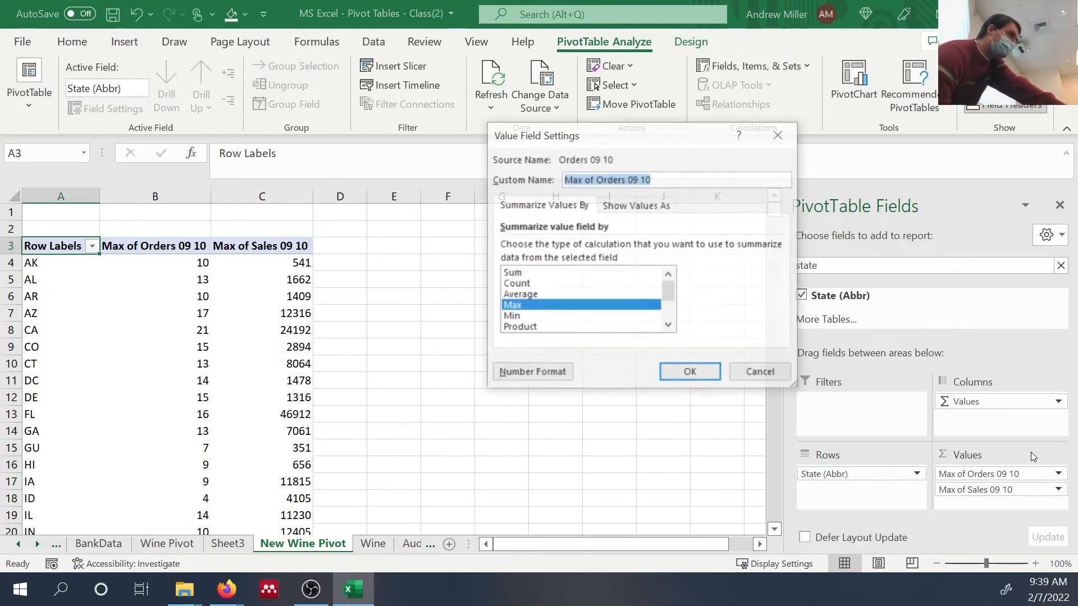
mouse_move(673, 287)
mouse_down()
mouse_move(673, 305)
mouse_move(669, 285)
mouse_up()
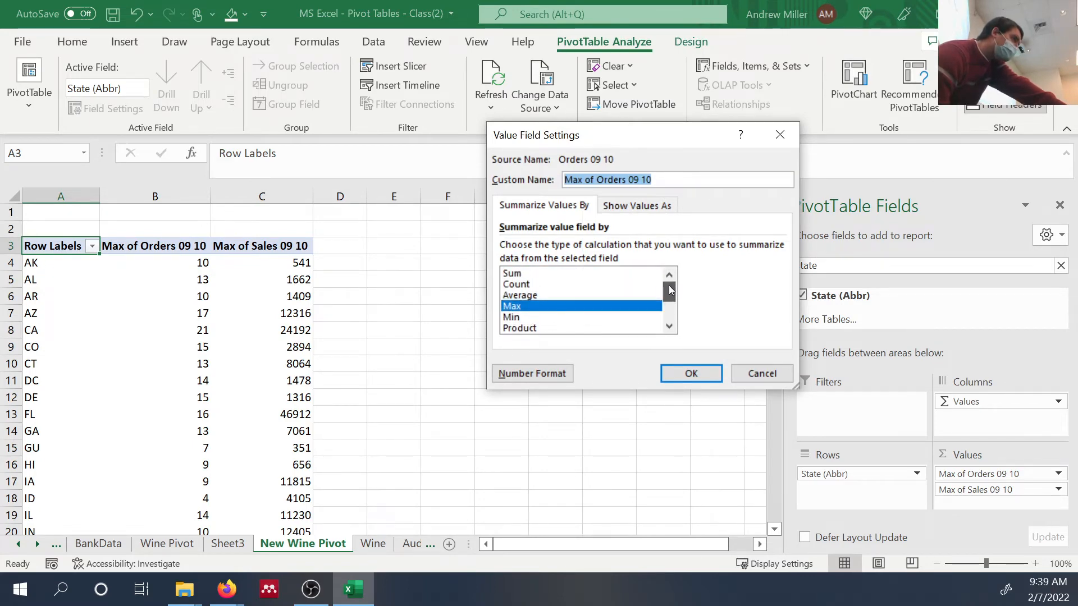
click(656, 284)
click(652, 274)
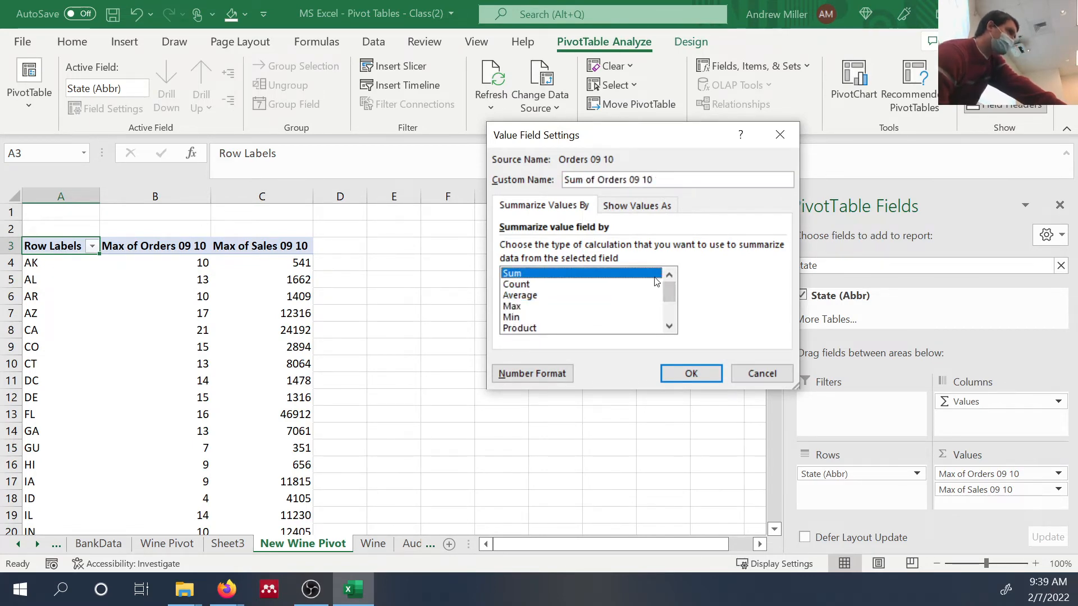
click(689, 369)
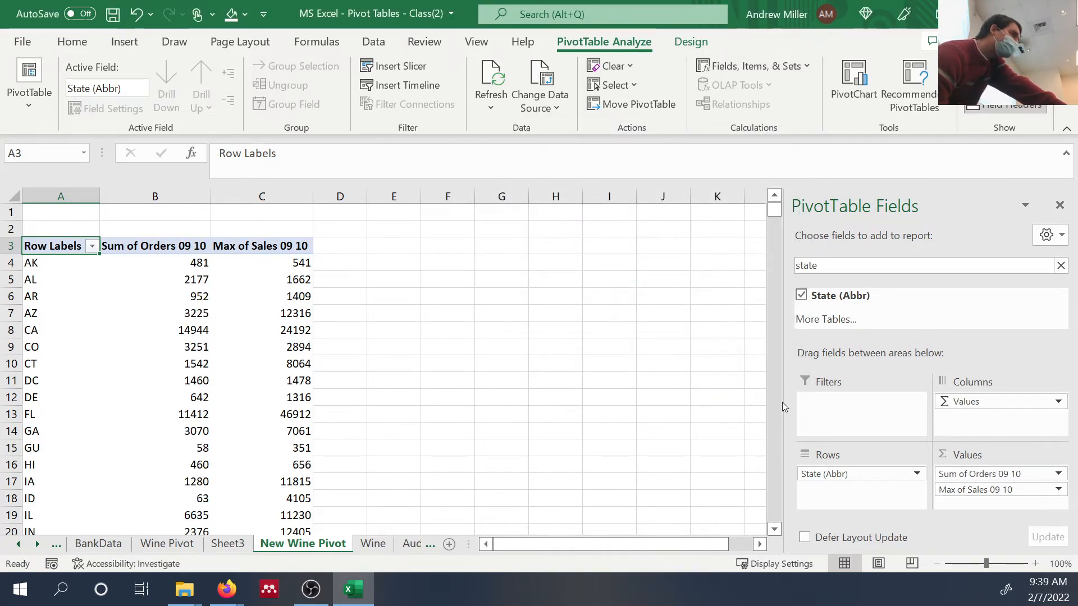
Step: Change the Sales 09 10 value field to summarize by Sum
click(1058, 490)
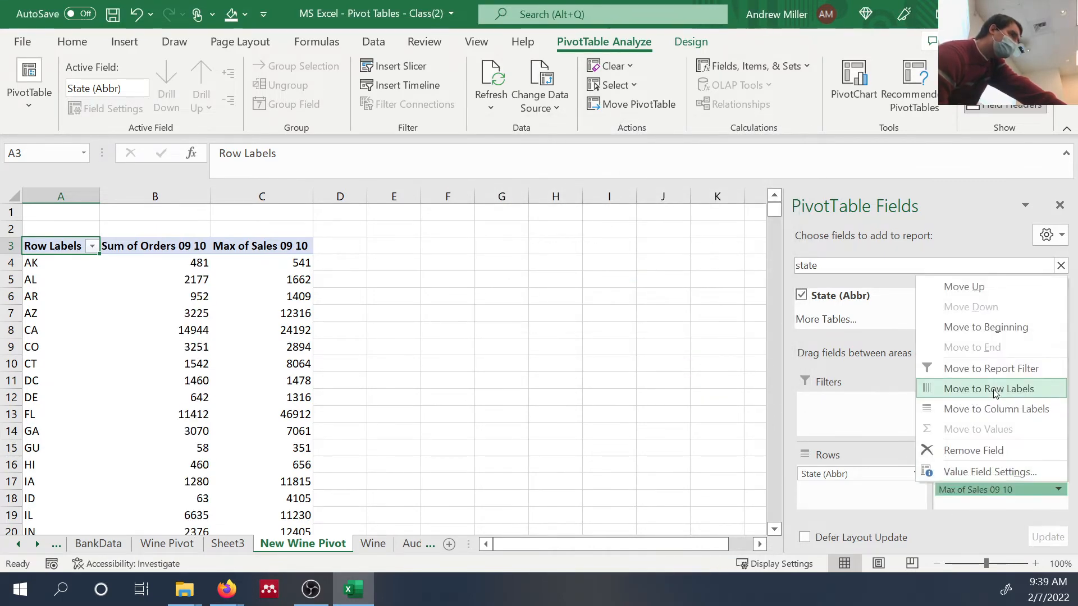
click(990, 472)
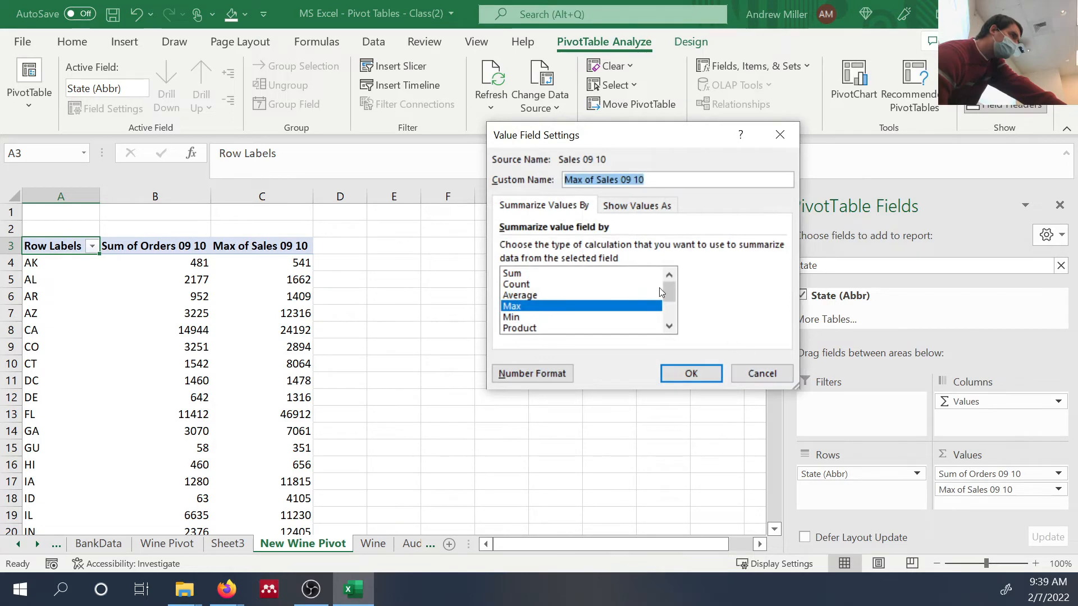
click(637, 275)
click(691, 374)
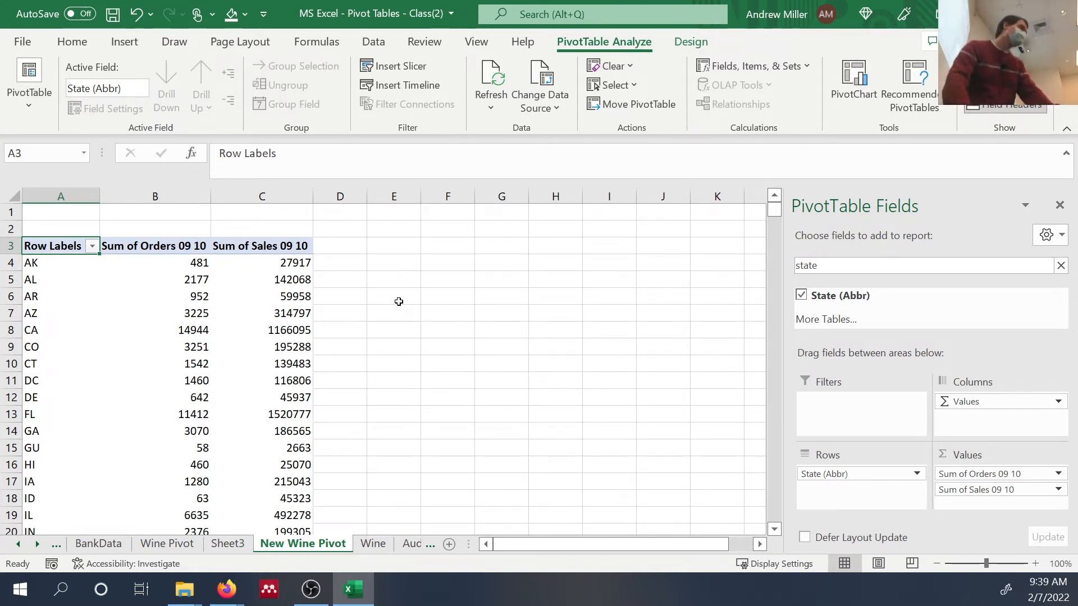
Step: Sort the PivotTable's states by Sum of Sales 09 10 from largest to smallest
mouse_move(301, 264)
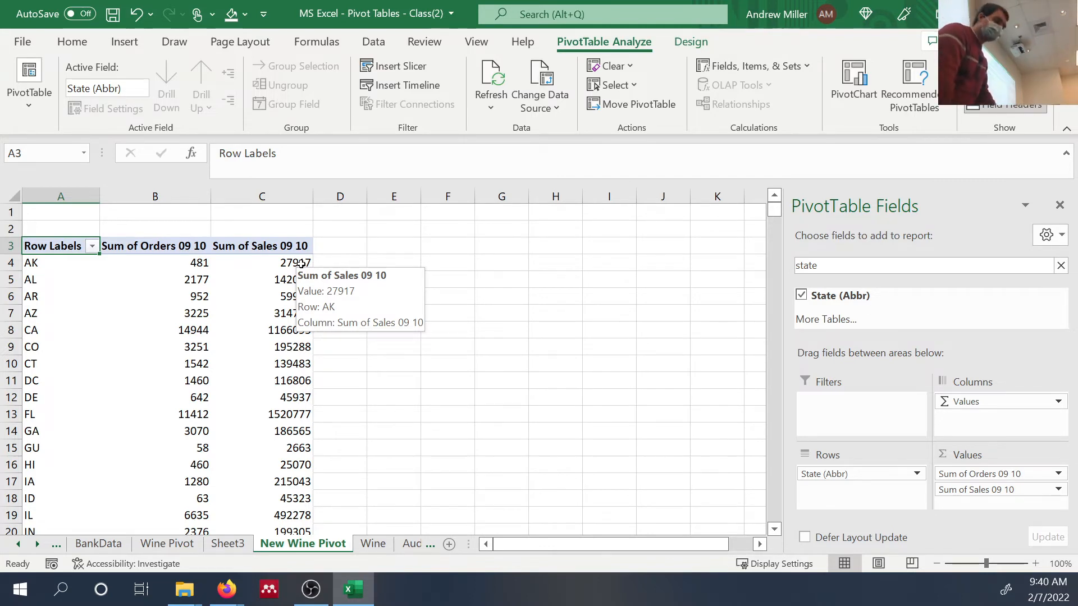
right_click(301, 263)
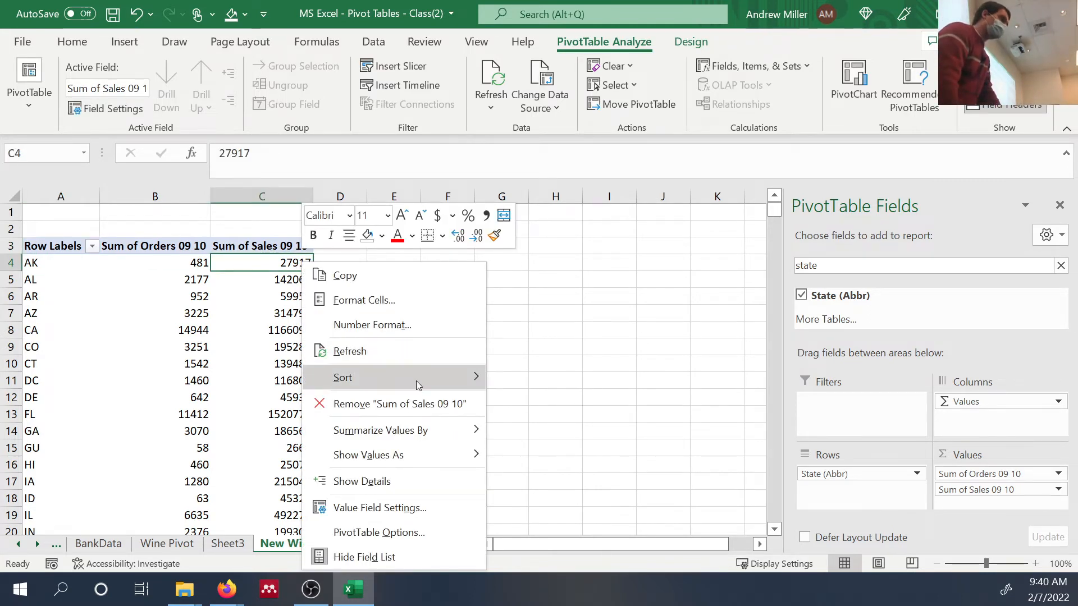
mouse_move(415, 381)
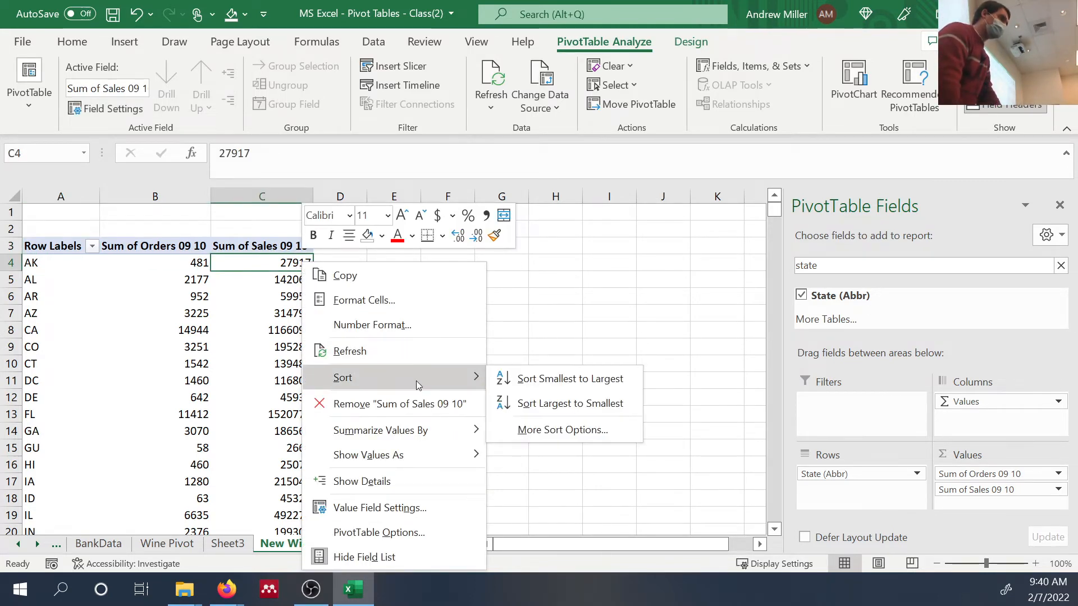
click(565, 403)
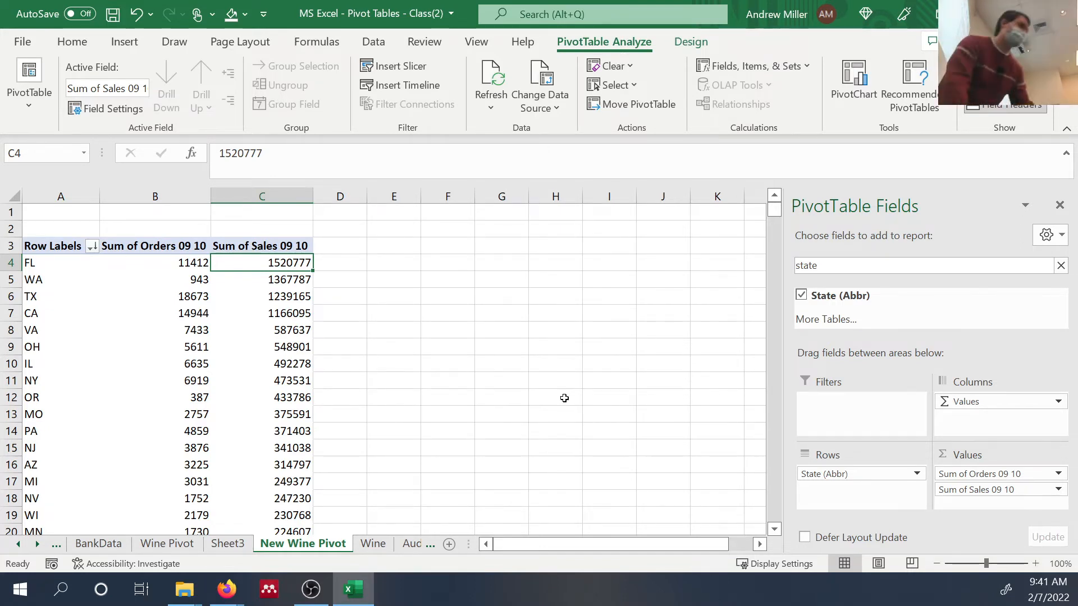
Step: Clear the New Wine Pivot by removing State (Abbr) from the rows and both 09 10 sum fields from the values
drag(823, 474, 853, 306)
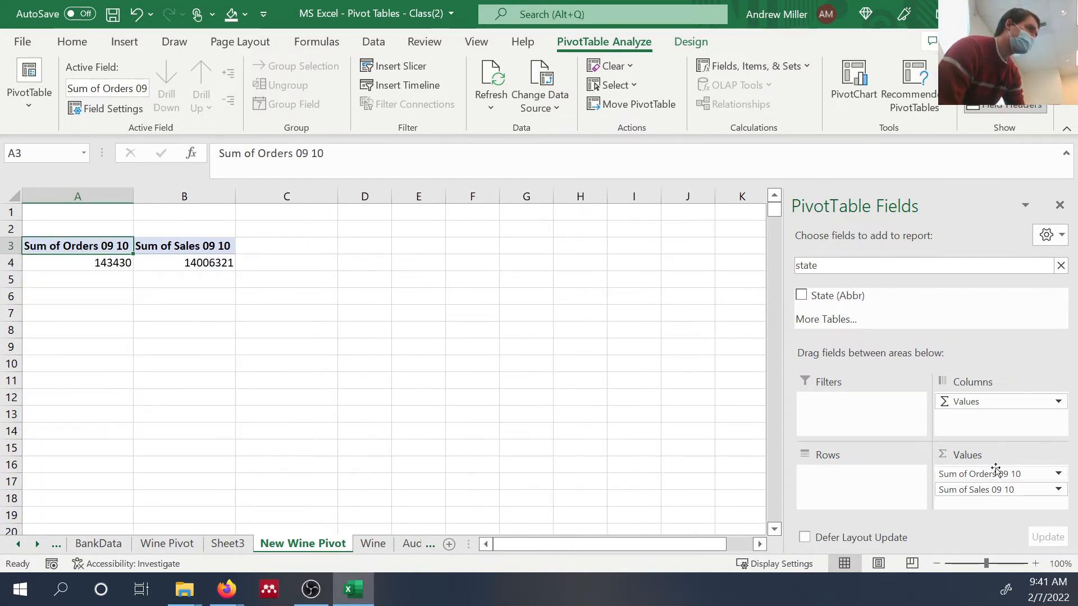
drag(999, 492, 974, 315)
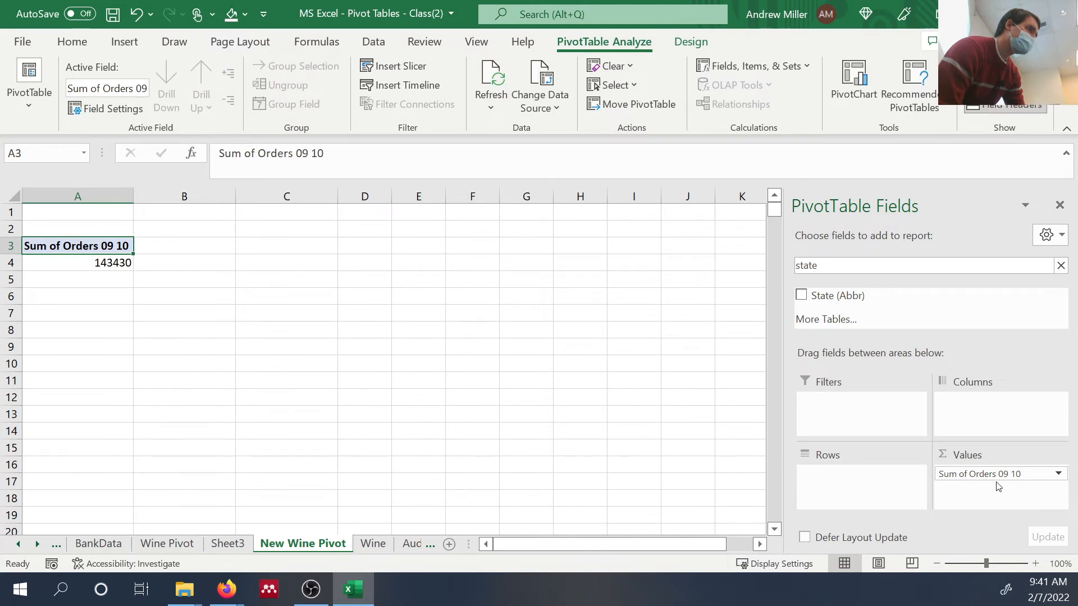
drag(996, 480, 973, 317)
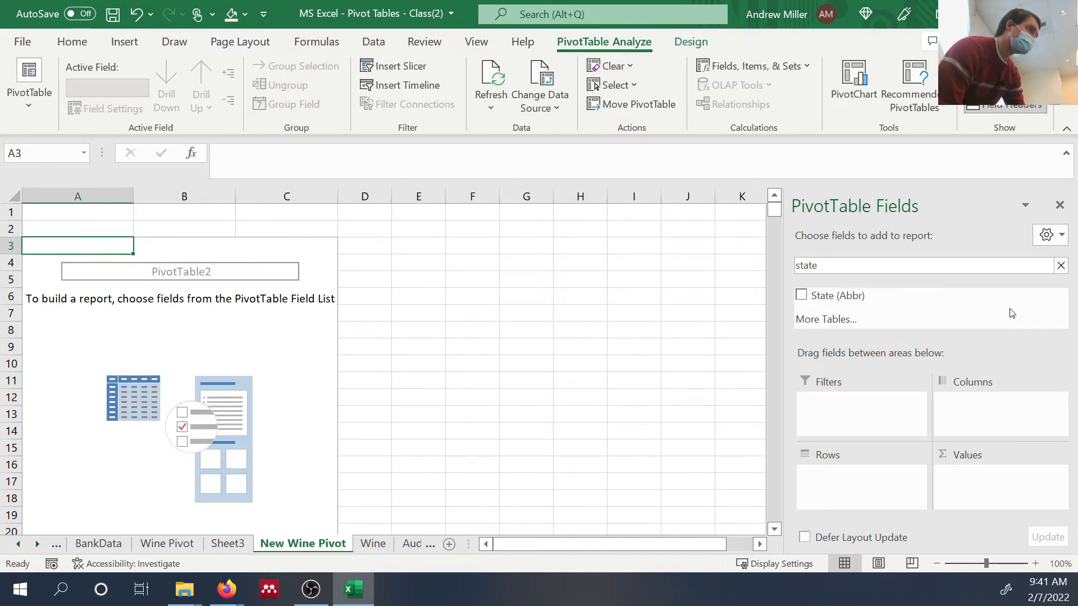
Step: Clear the field search and add Customer Segment as the PivotTable's row field
click(1060, 267)
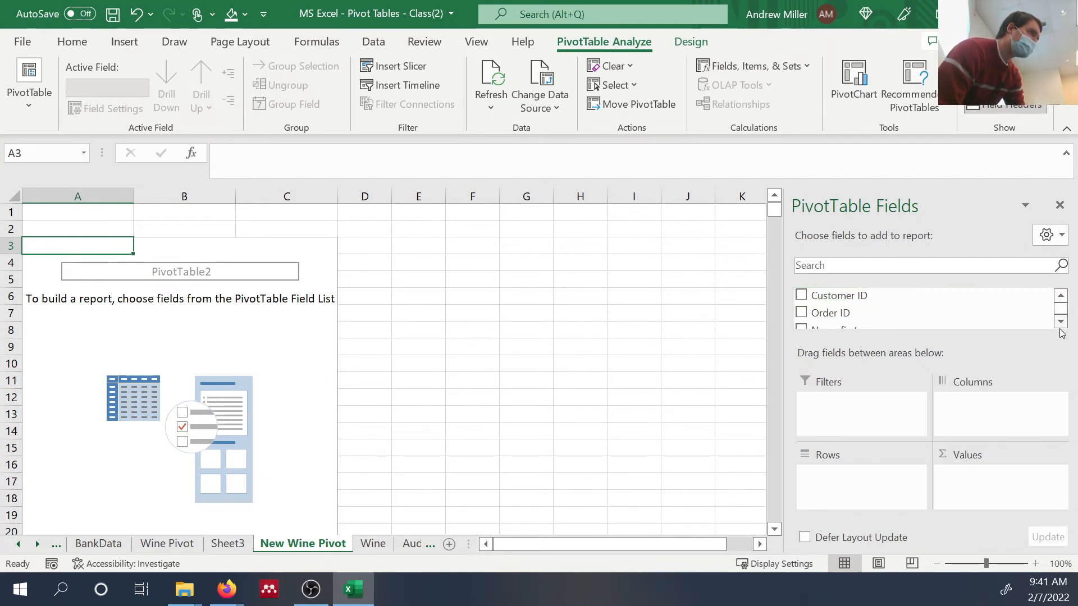
drag(1061, 323, 1060, 325)
drag(901, 312, 877, 482)
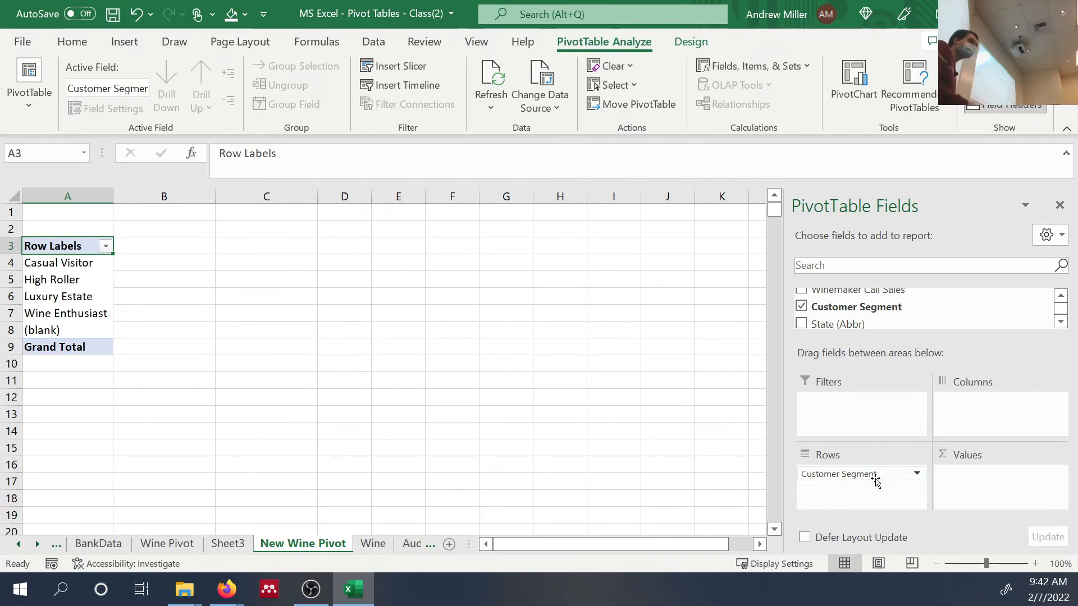
Step: Add Sales 09 10 to the PivotTable's values
click(1061, 295)
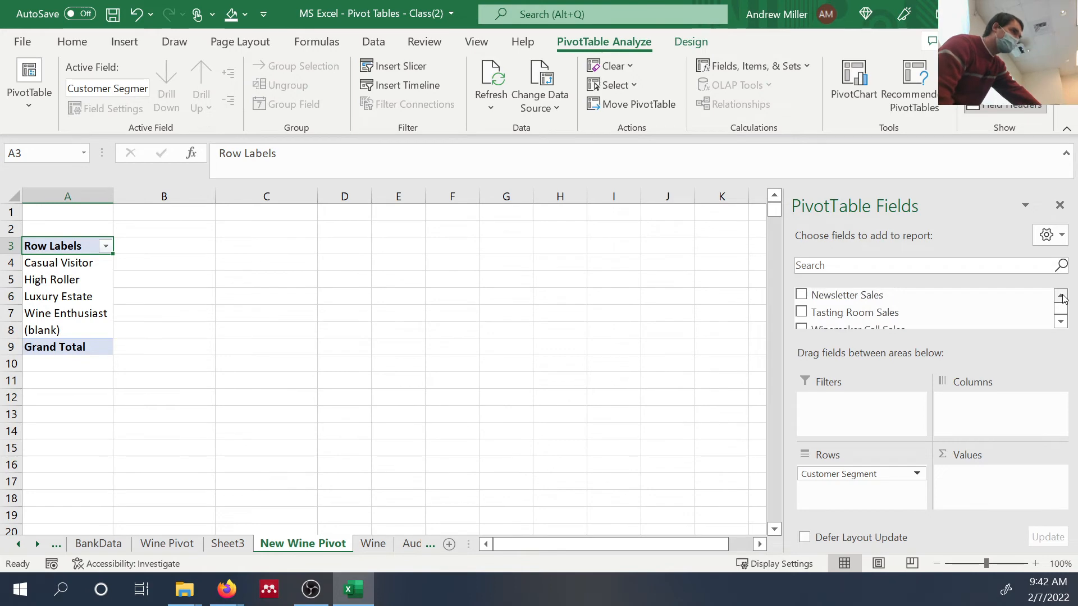
click(1060, 296)
click(1060, 295)
click(1061, 296)
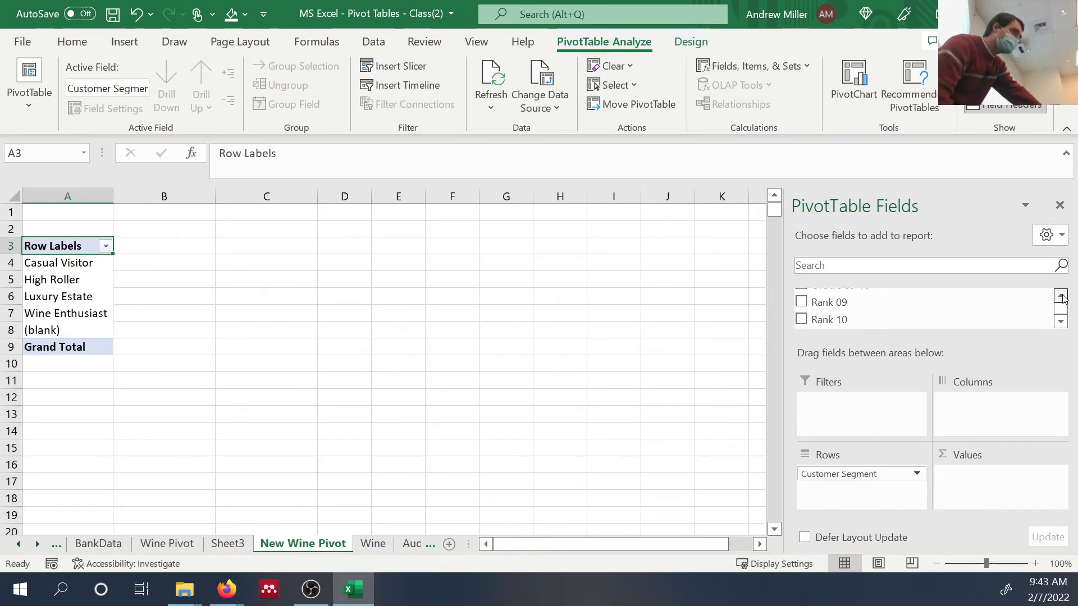
click(1061, 296)
click(1060, 295)
click(1061, 295)
click(1060, 296)
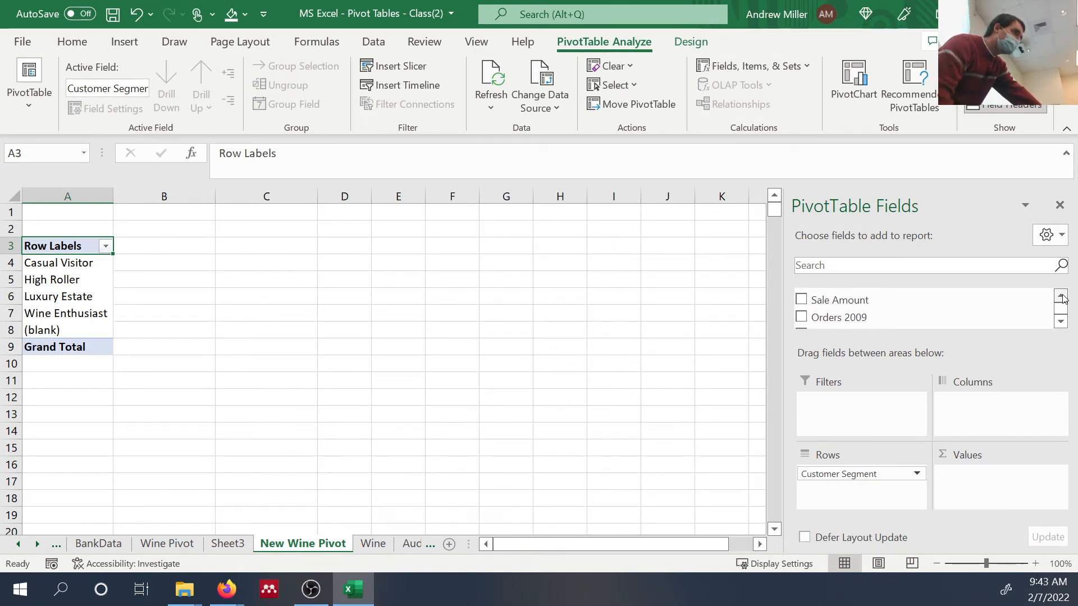
click(1061, 296)
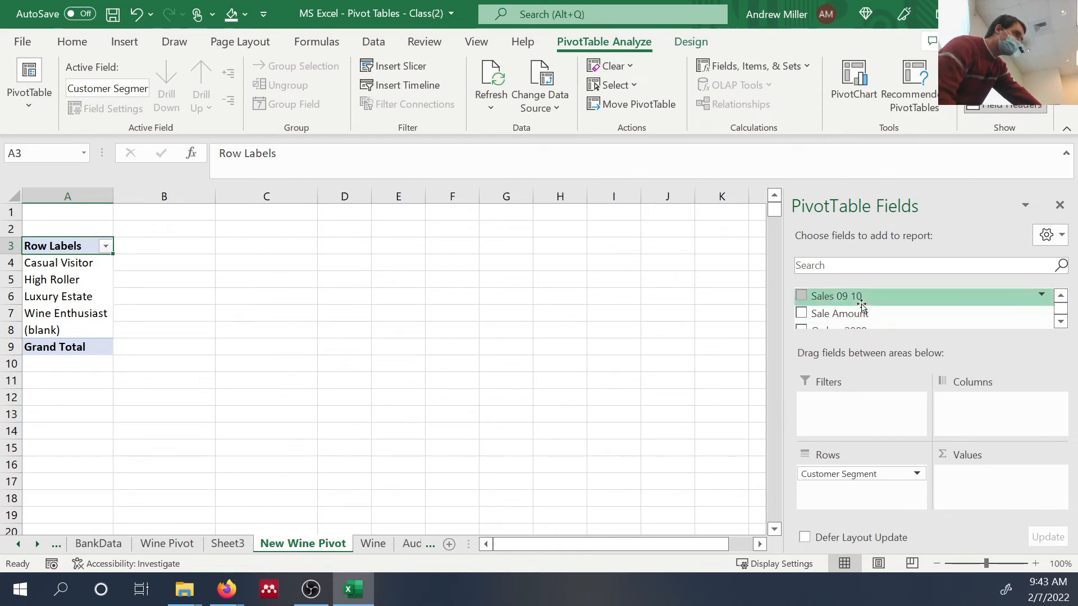
drag(865, 308, 994, 496)
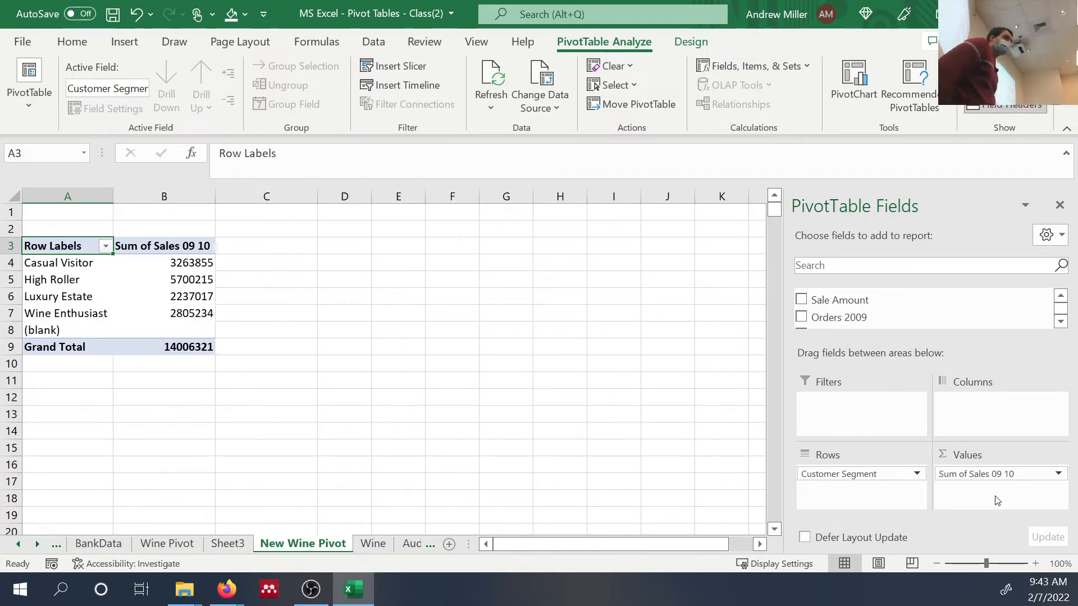
Step: Change the Sales 09 10 value field to summarize by Average
click(1059, 474)
click(1044, 457)
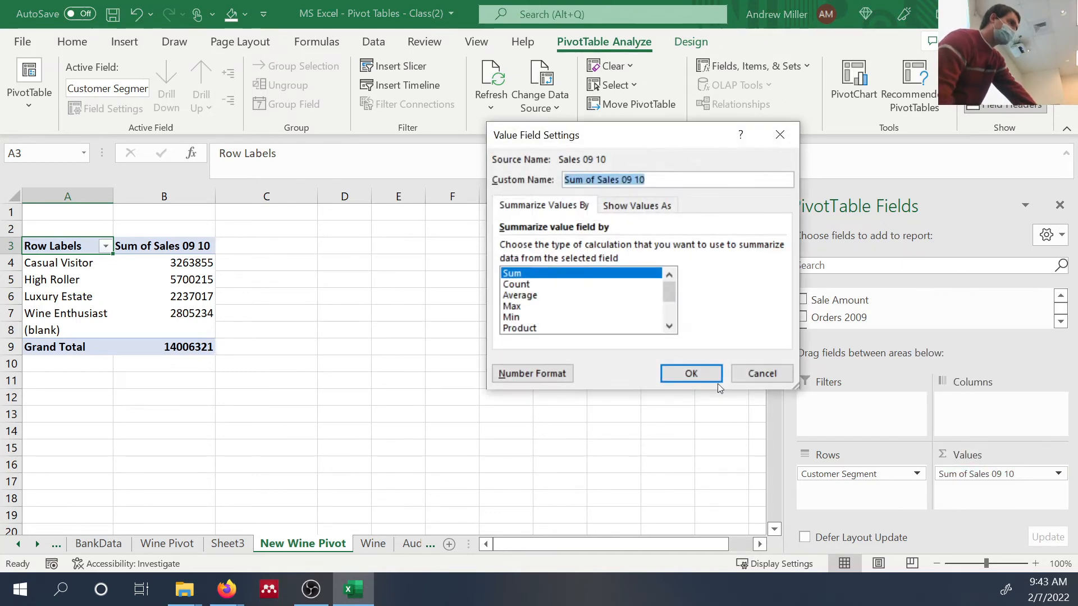
click(578, 296)
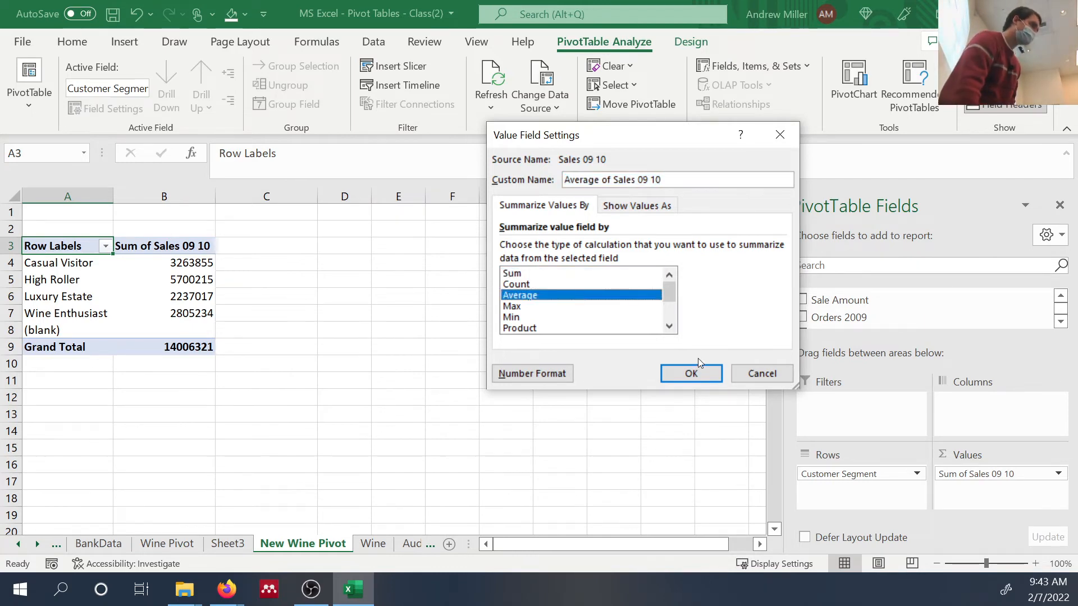
click(695, 372)
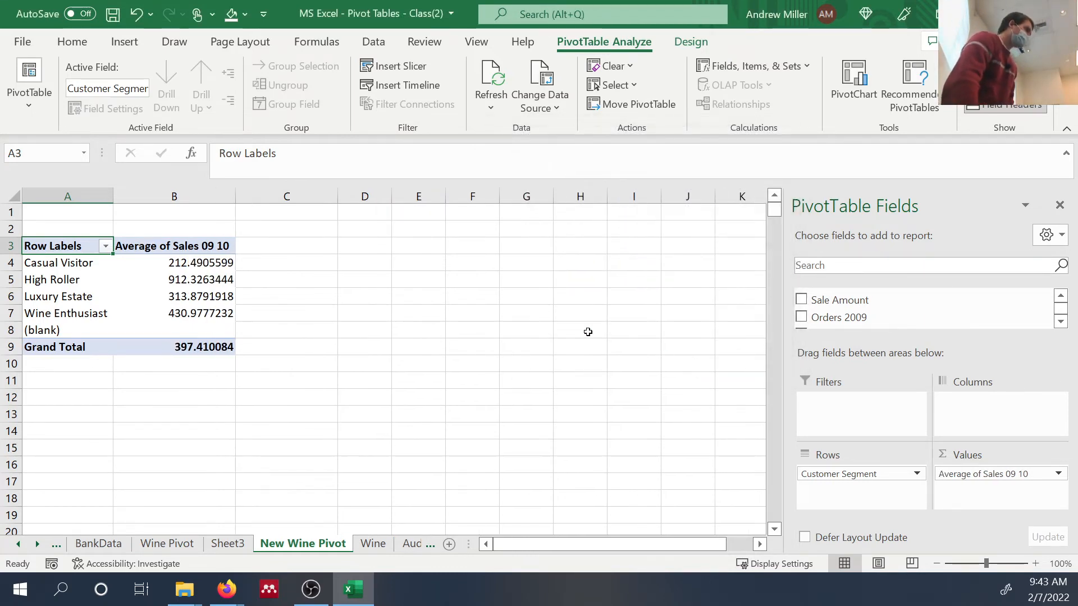
Step: Insert a 2-D line PivotChart of average Sales 09 10 by customer segment
click(121, 47)
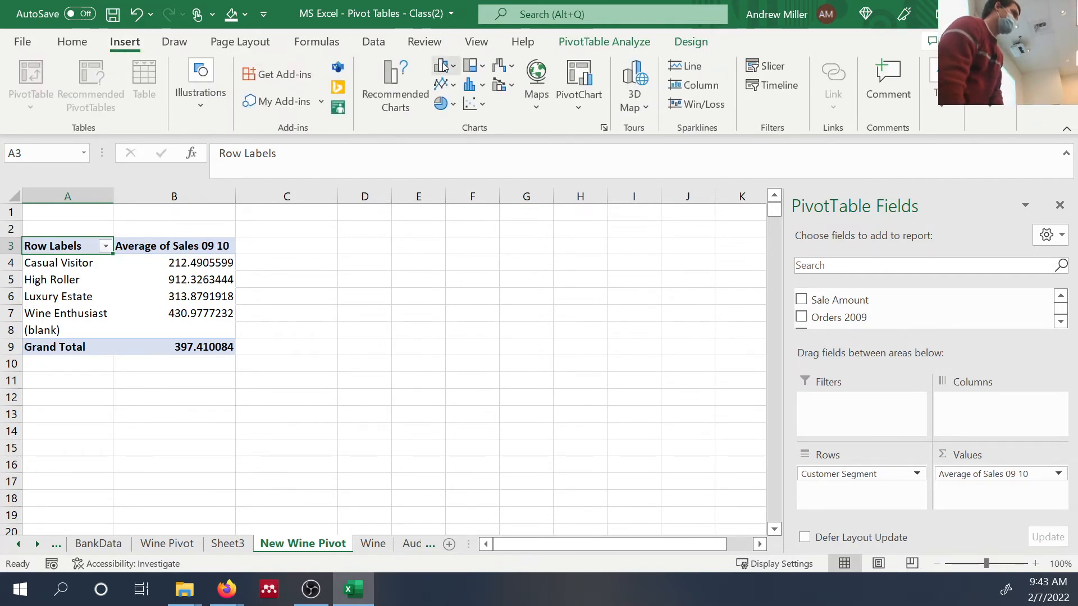
click(443, 84)
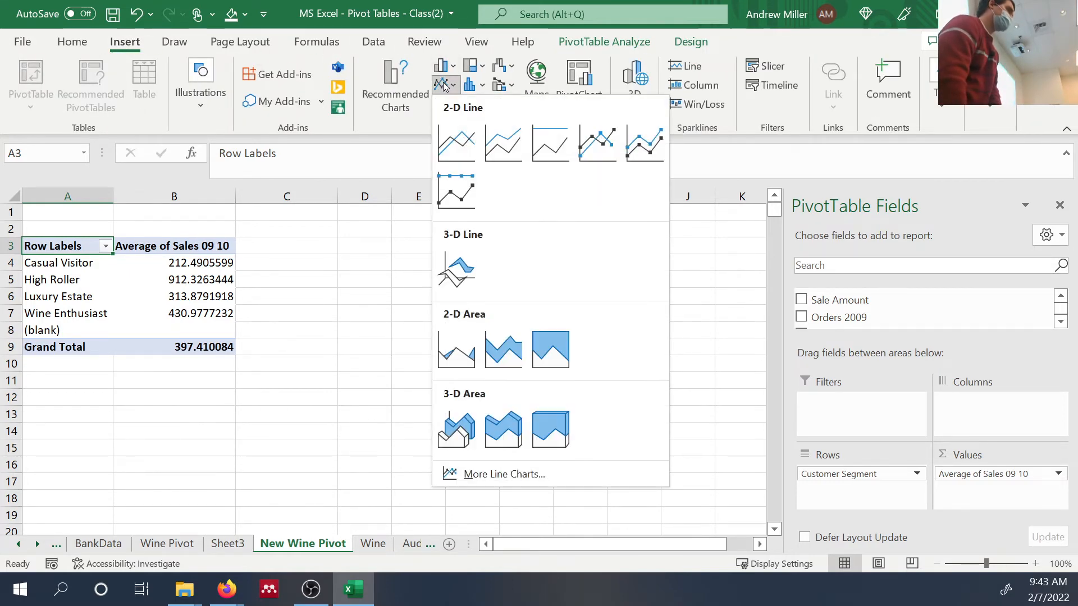
click(458, 135)
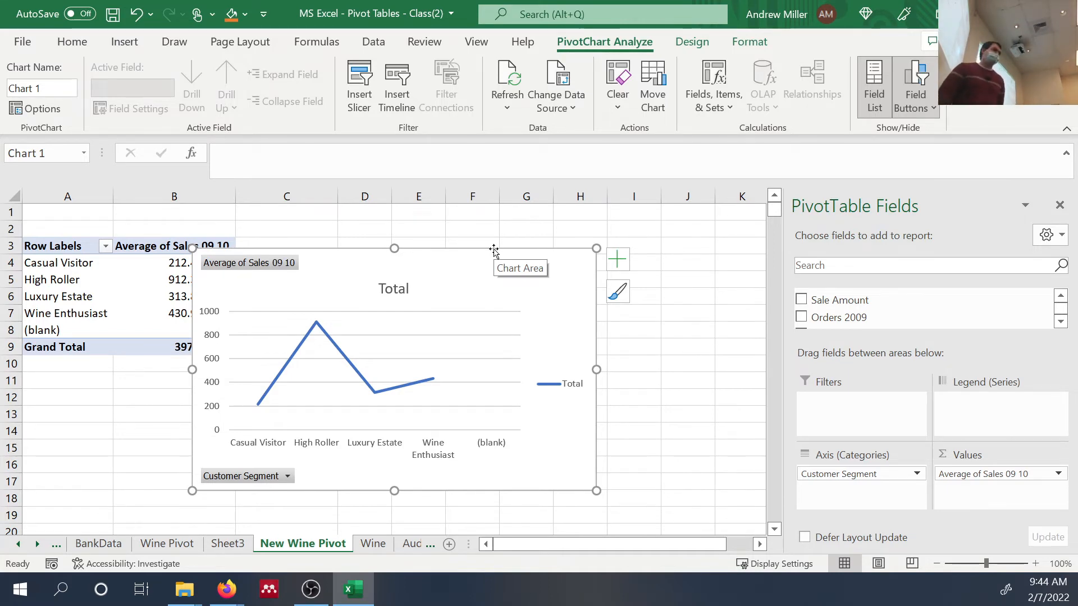
Step: Change the PivotChart to a 2-D column chart and place it beside the PivotTable so the table is uncovered
click(133, 40)
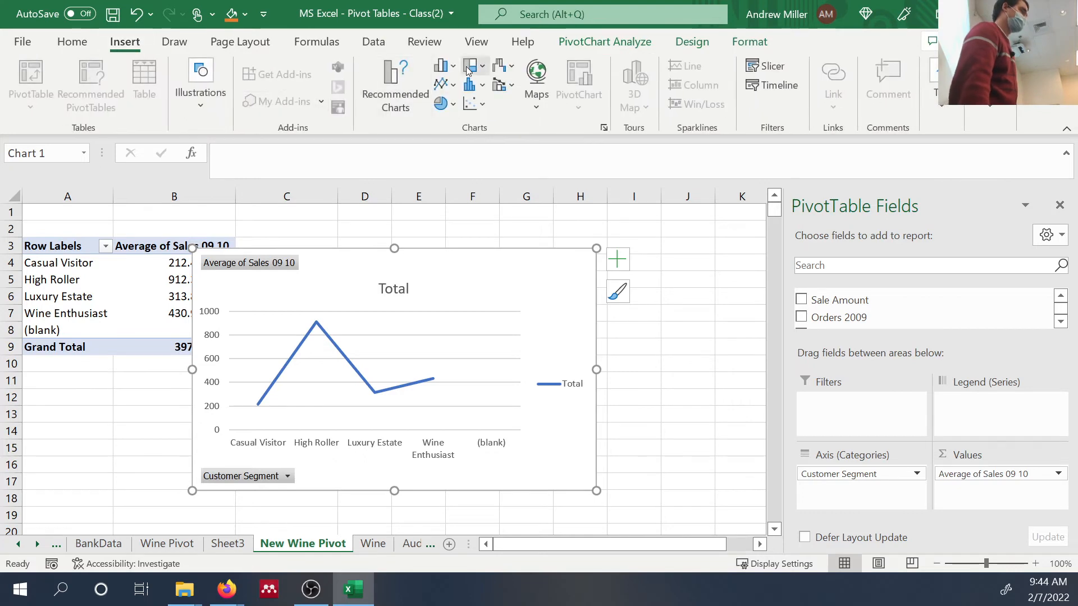
click(441, 65)
click(456, 116)
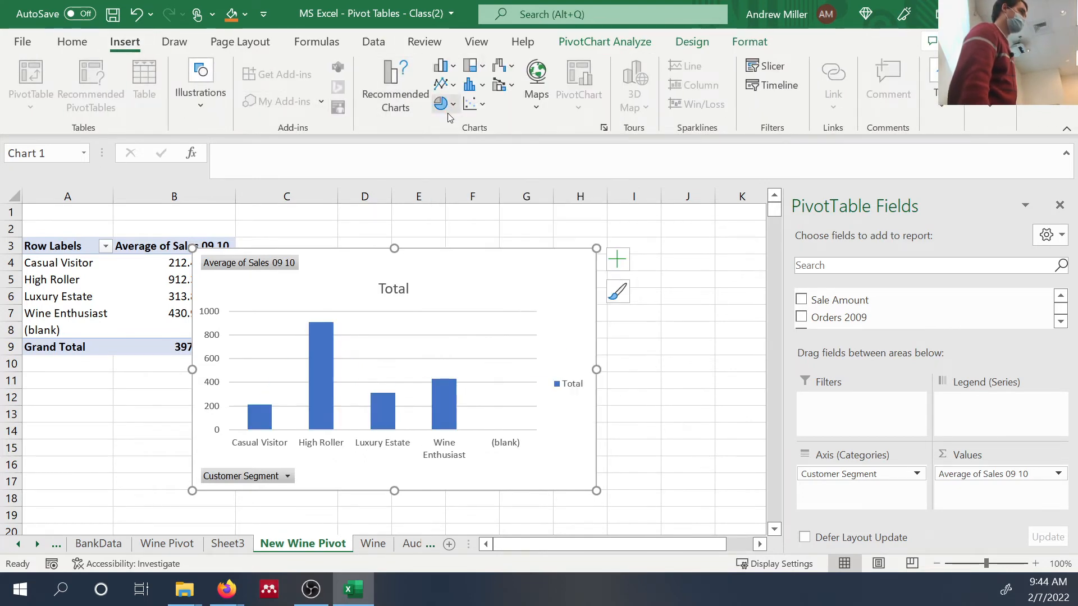
drag(486, 276, 581, 254)
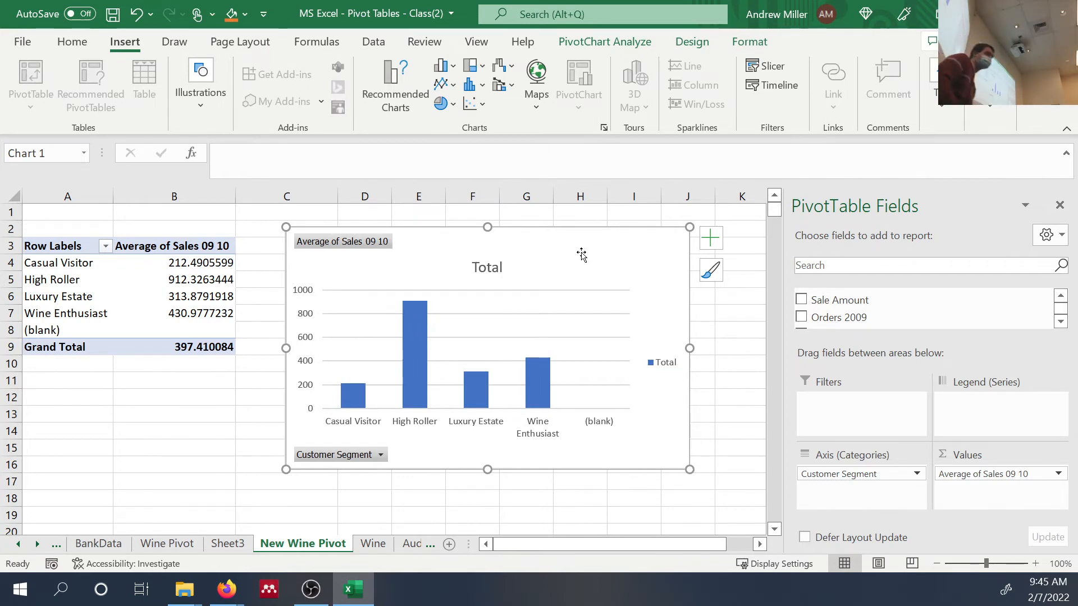
Step: Open the Audit worksheet and examine its data, including the Occupation column
click(430, 545)
click(430, 547)
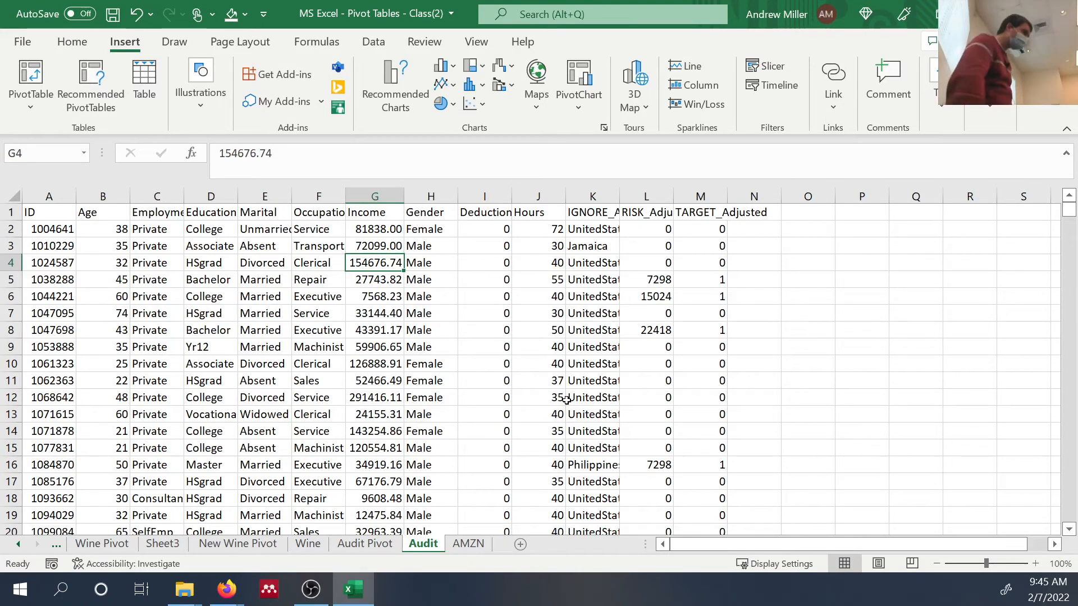
click(323, 187)
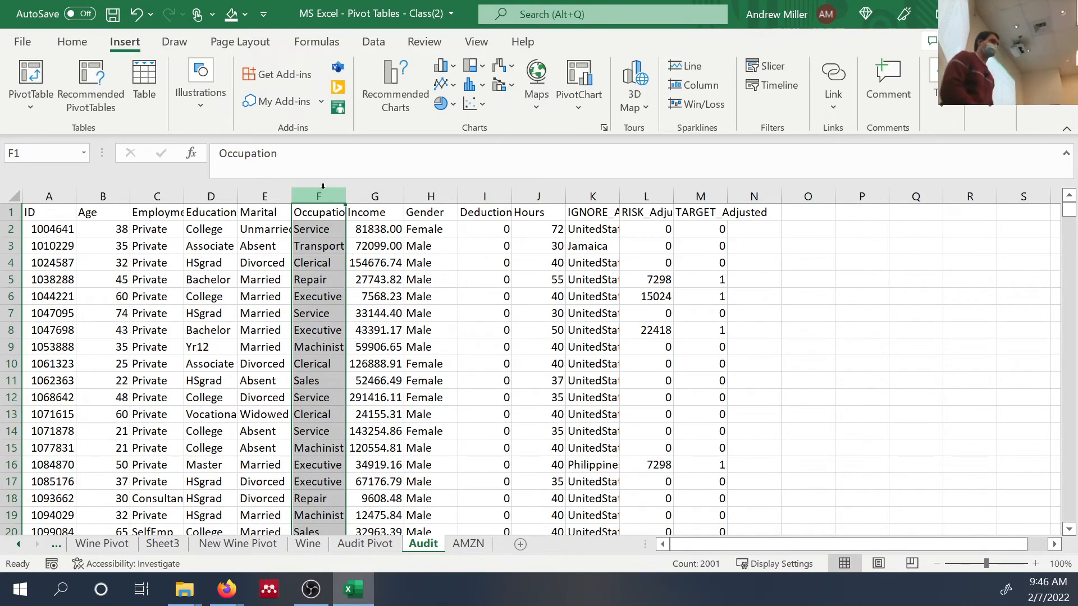
right_click(739, 243)
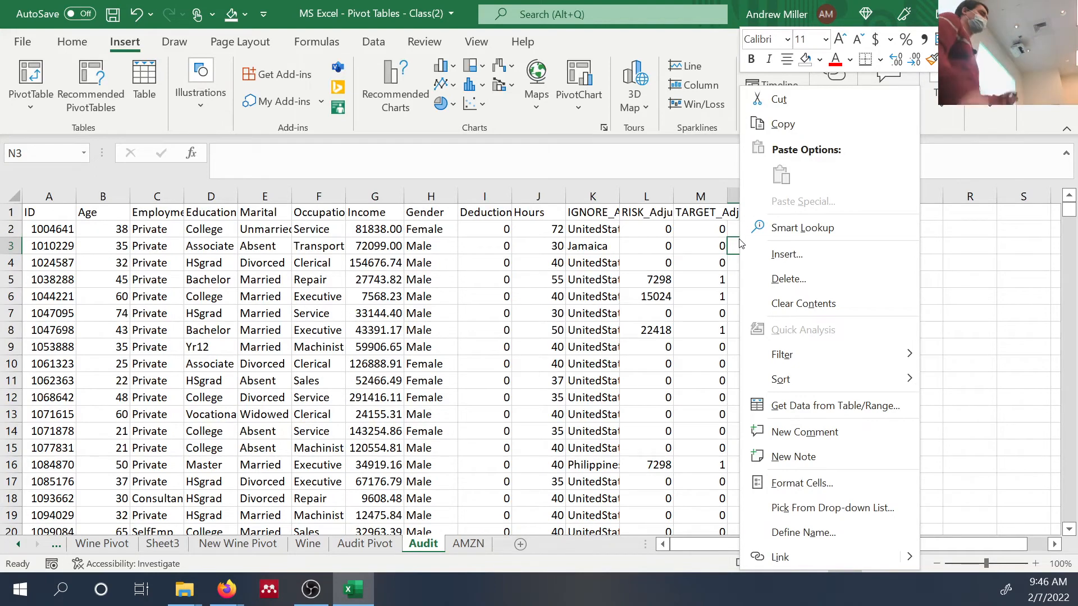
right_click(568, 303)
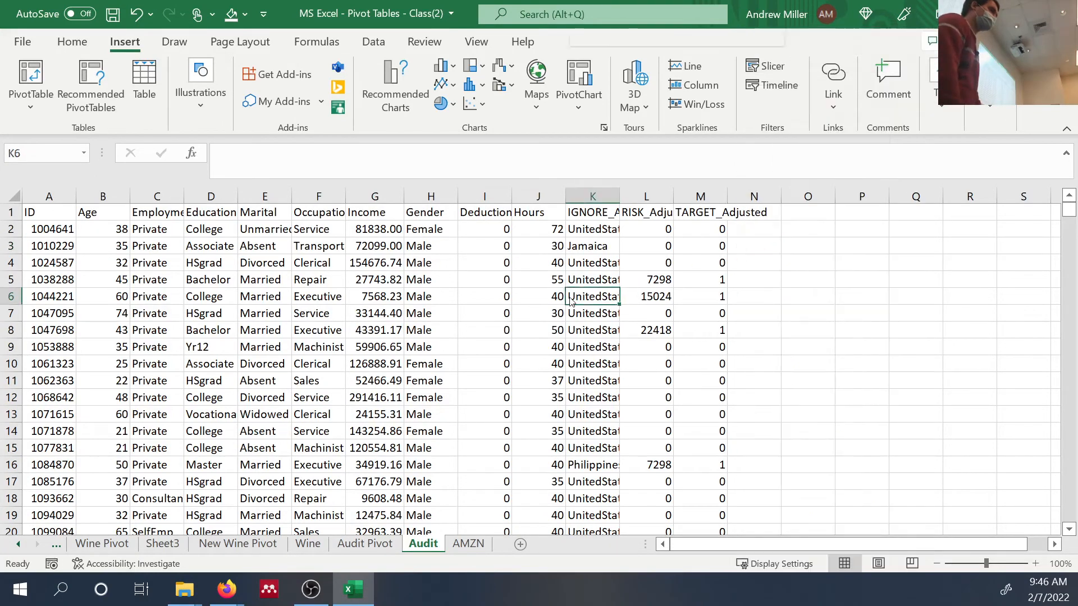
key(Escape)
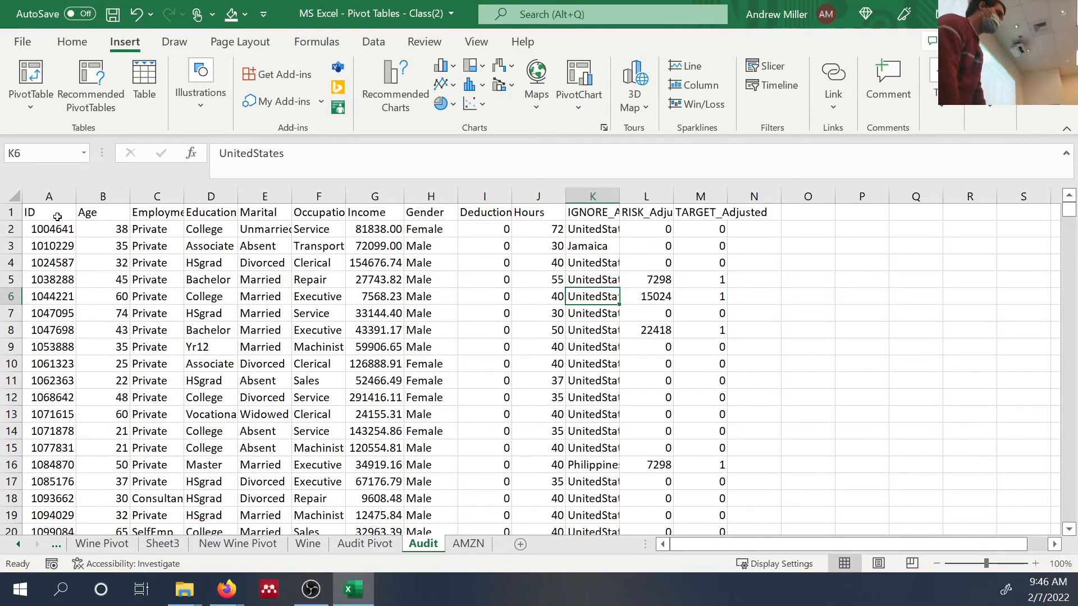
Step: Create a PivotTable on a new worksheet from columns A to M of the Audit sheet
drag(49, 196, 682, 106)
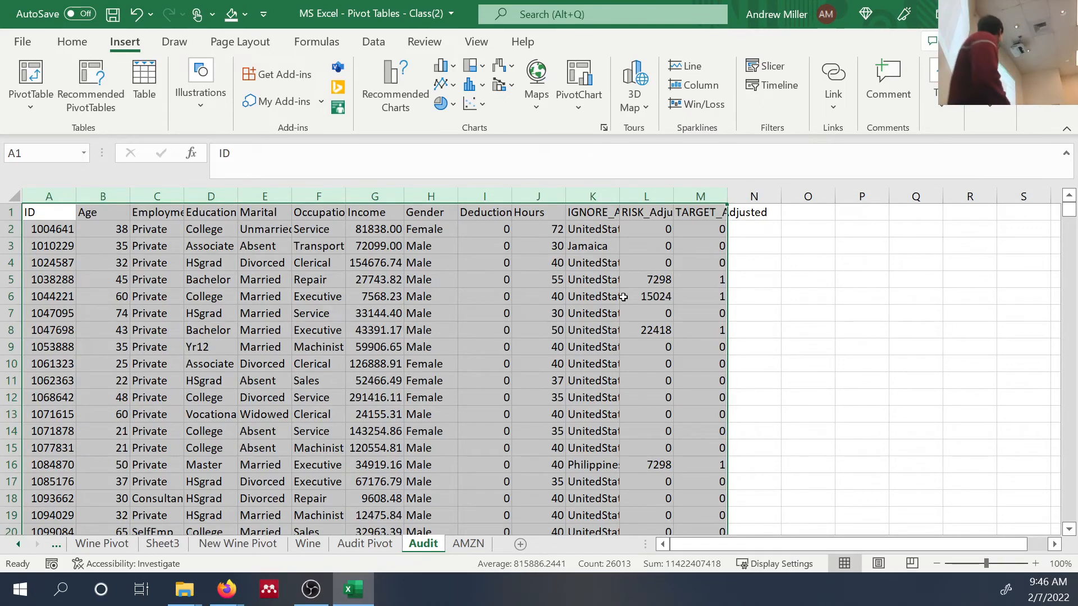
click(31, 88)
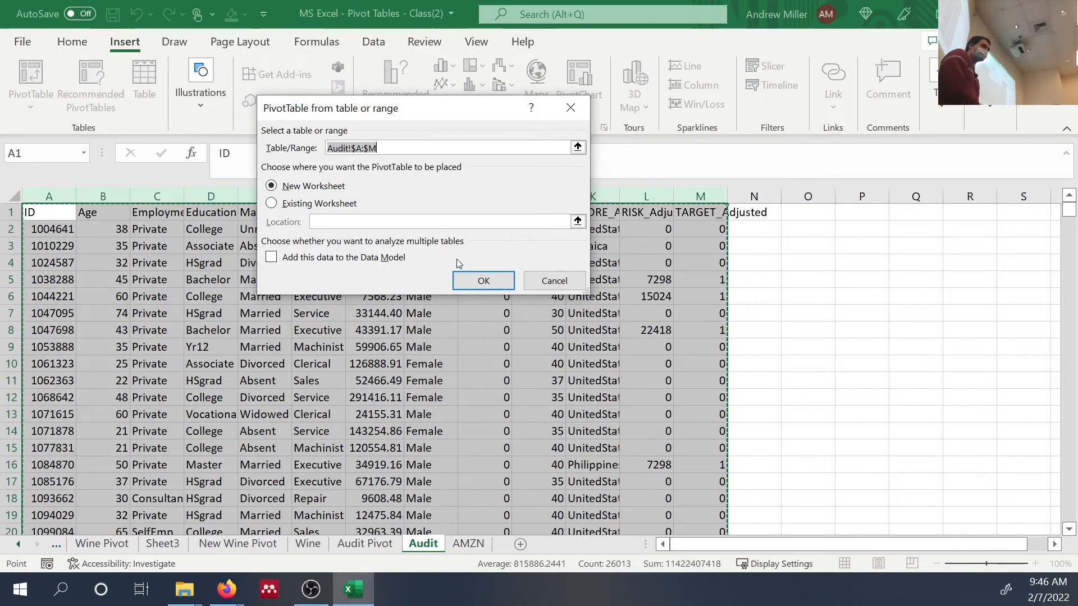
click(480, 280)
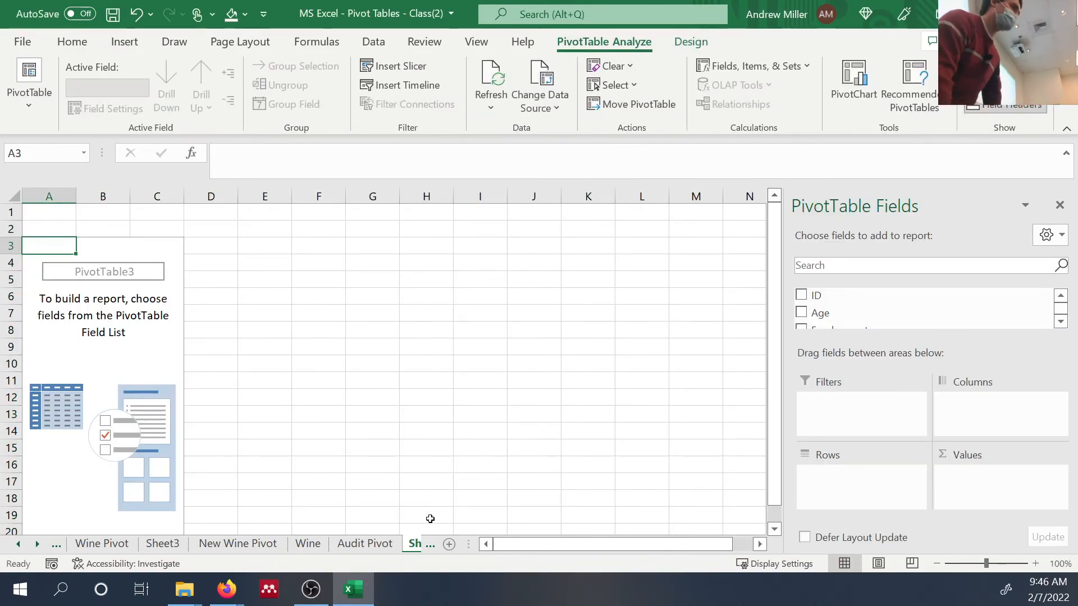
Step: Rename the new PivotTable worksheet as New Audit Pivot
click(413, 544)
click(411, 544)
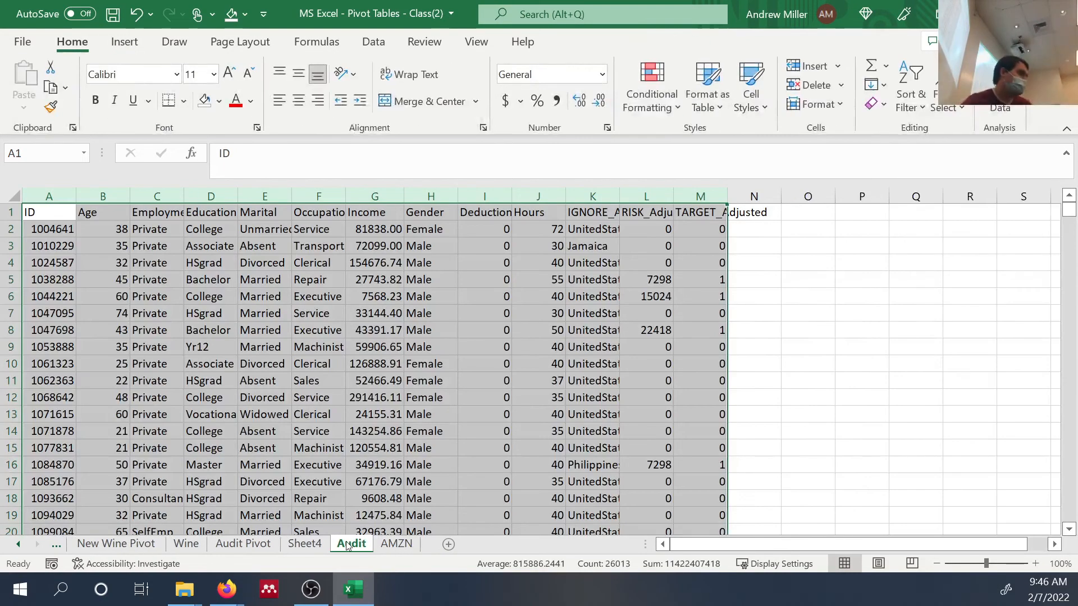
click(306, 542)
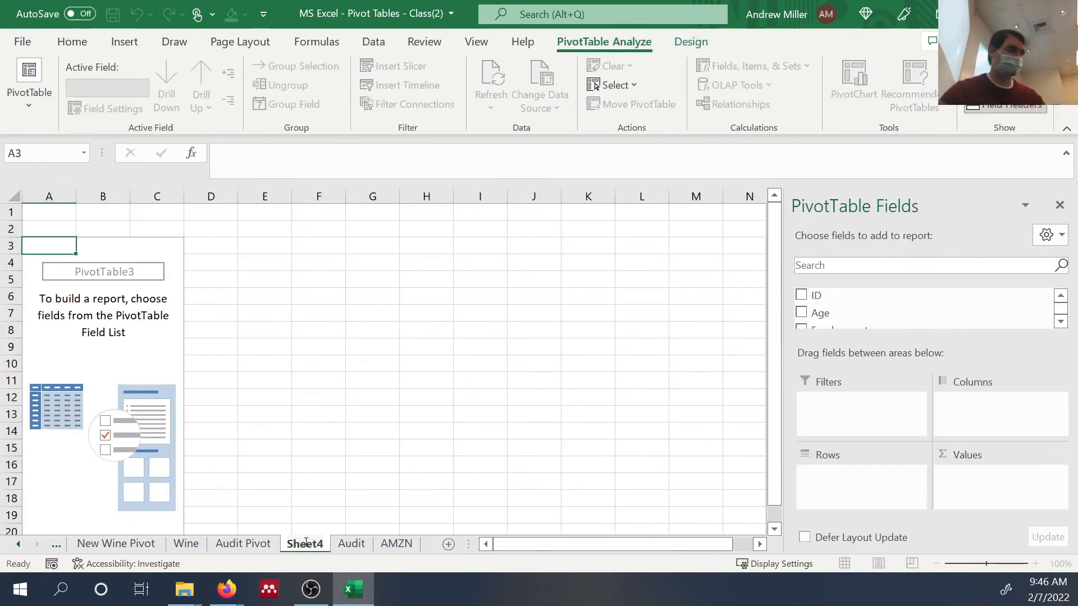
double_click(306, 543)
text(New Wine Piv)
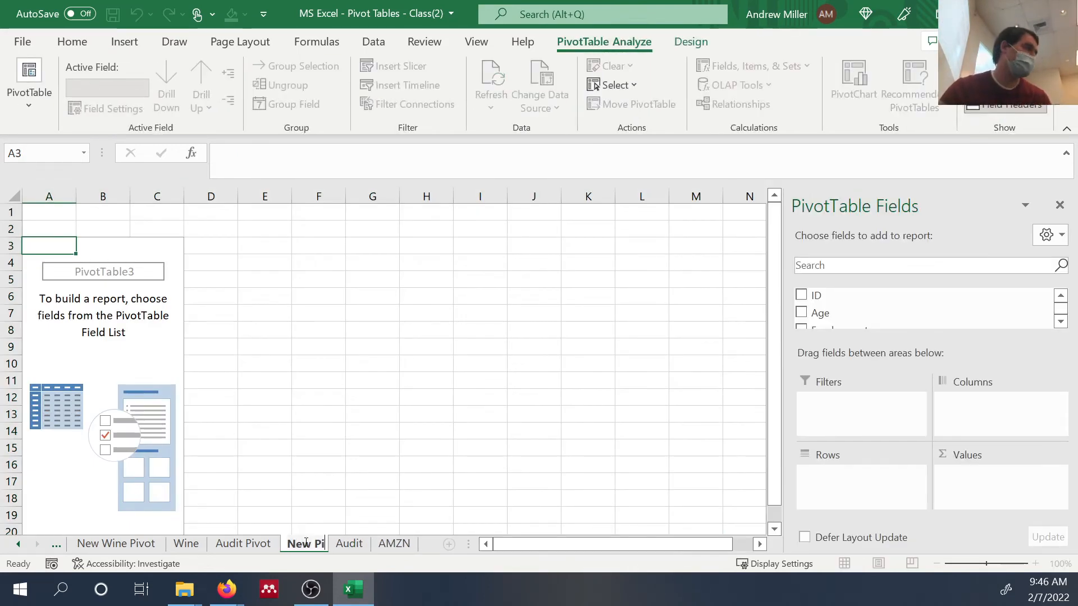
key(BackSpace)
key(BackSpace)
key(BackSpace)
text(Audit Pivot)
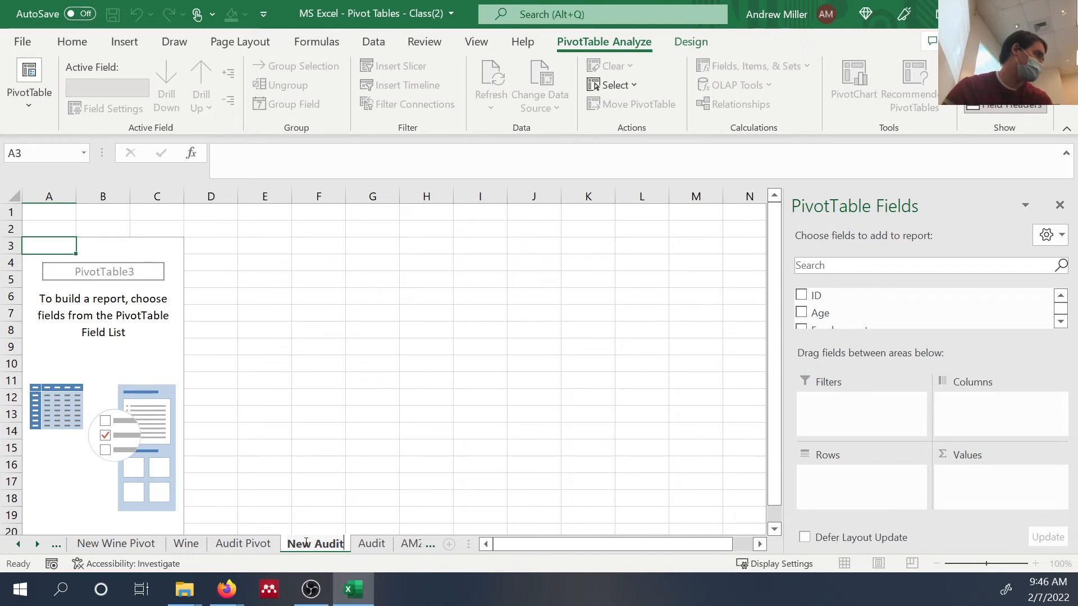
key(Return)
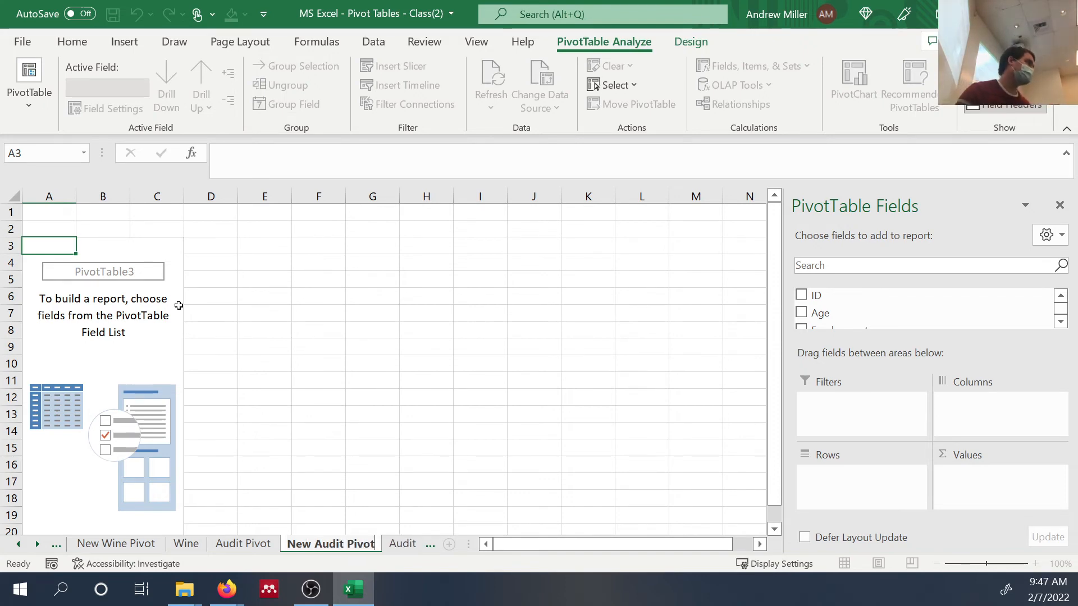
click(155, 299)
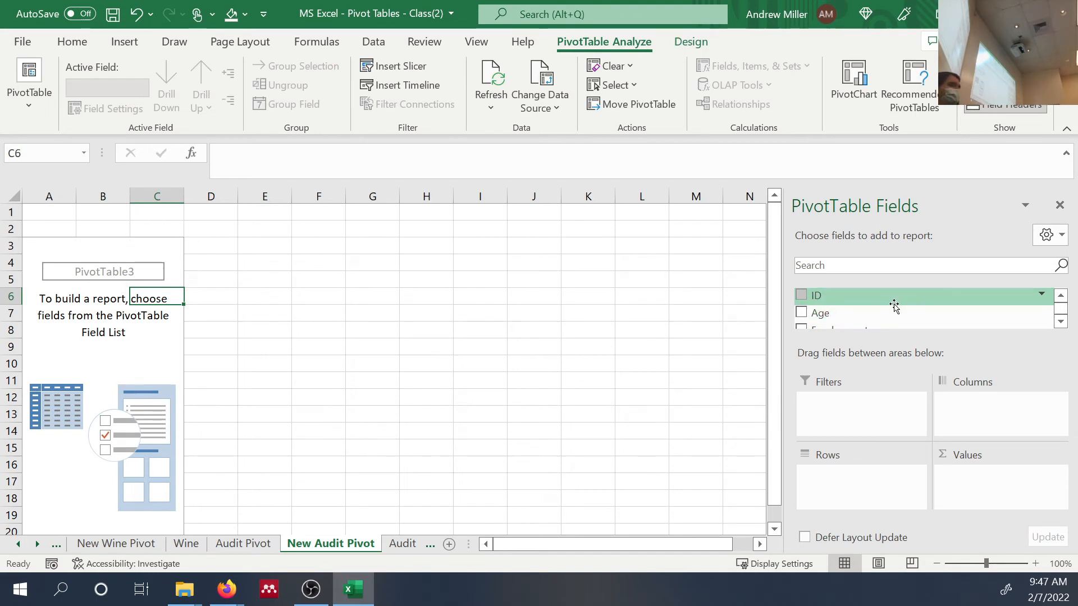
Step: Add the Occupation field to the PivotTable's rows and the Income field to its values
scroll(898, 303, down, 1)
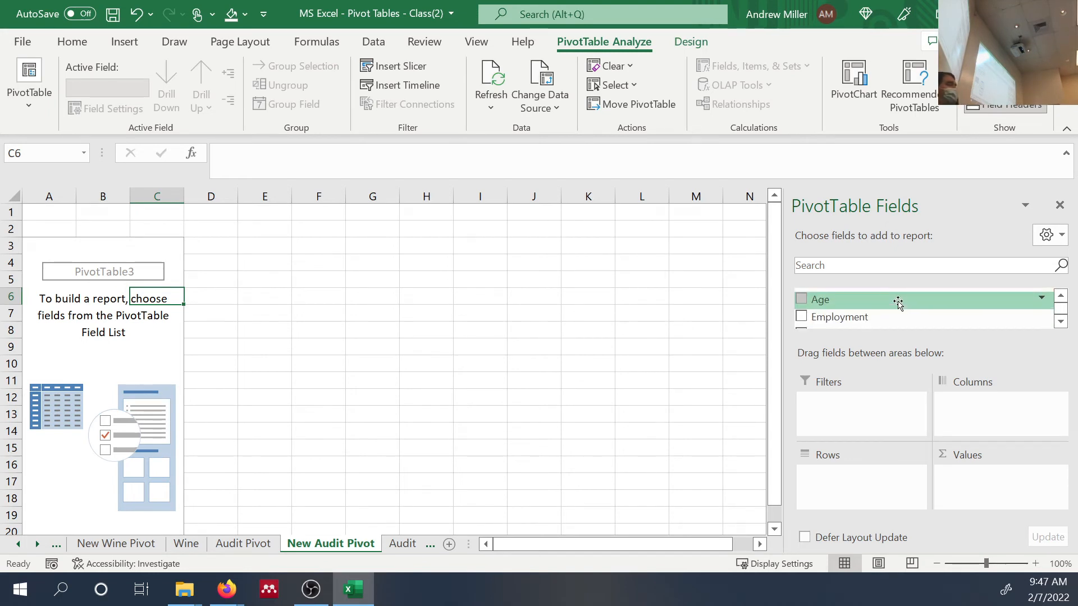
scroll(898, 303, down, 5)
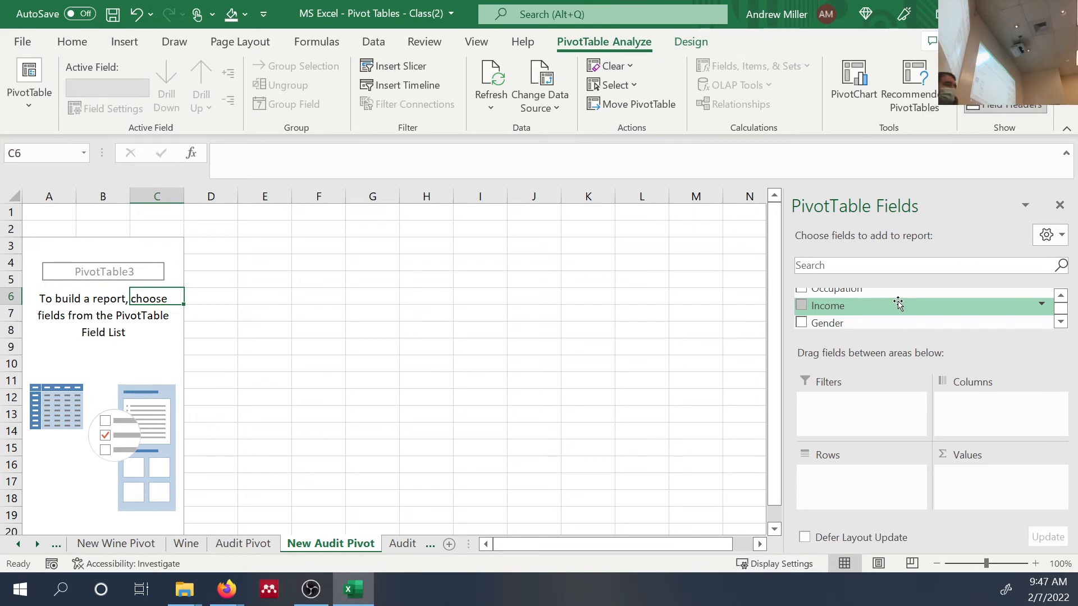
scroll(898, 304, up, 1)
drag(895, 303, 881, 490)
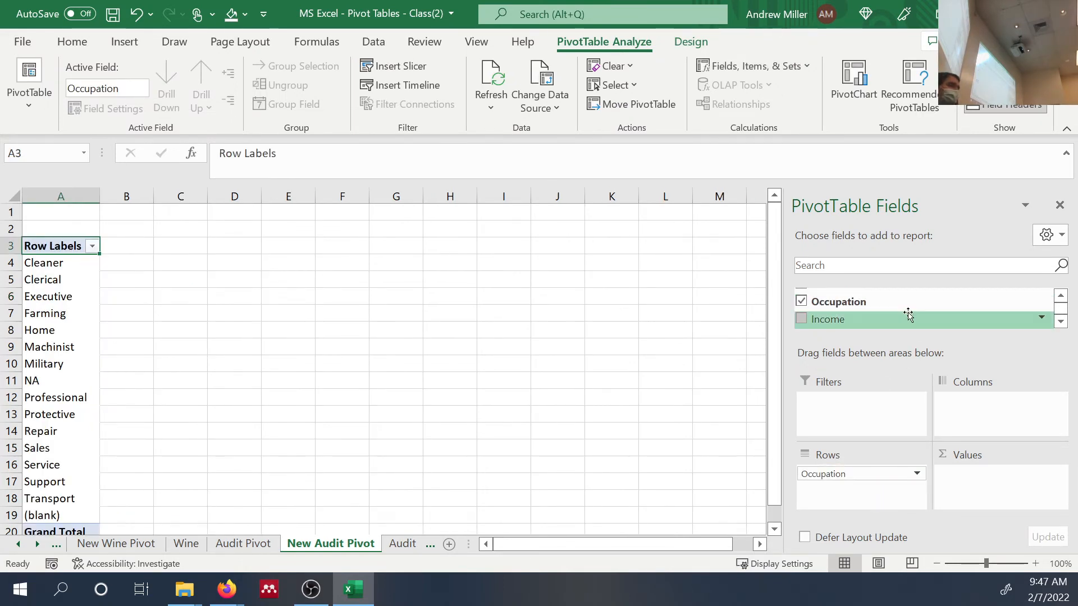
drag(908, 318, 979, 486)
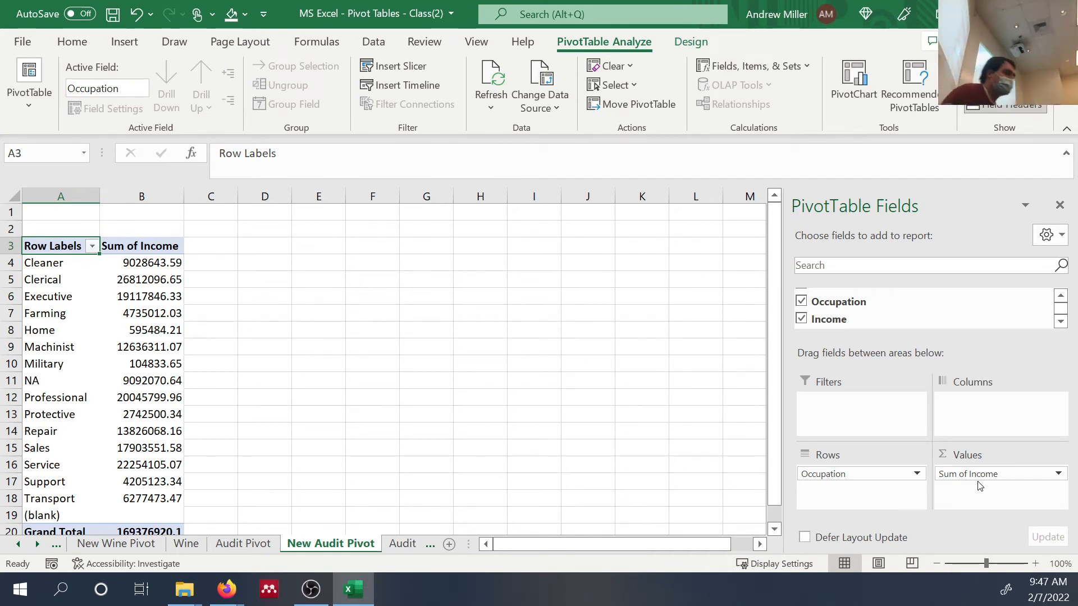
Step: Summarize the Income values by Average instead of Sum
click(1056, 476)
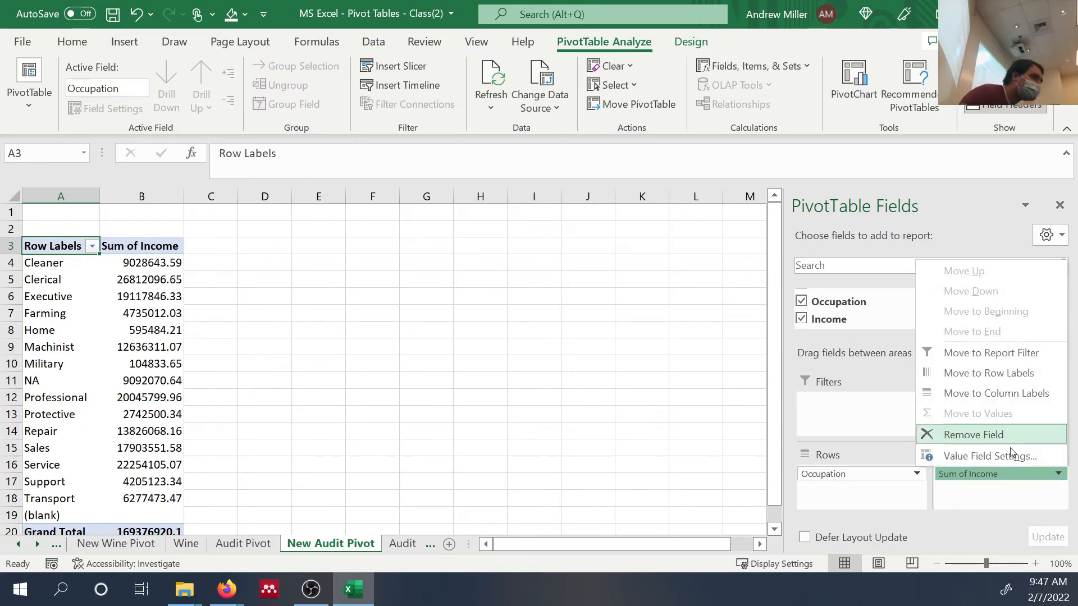
click(961, 453)
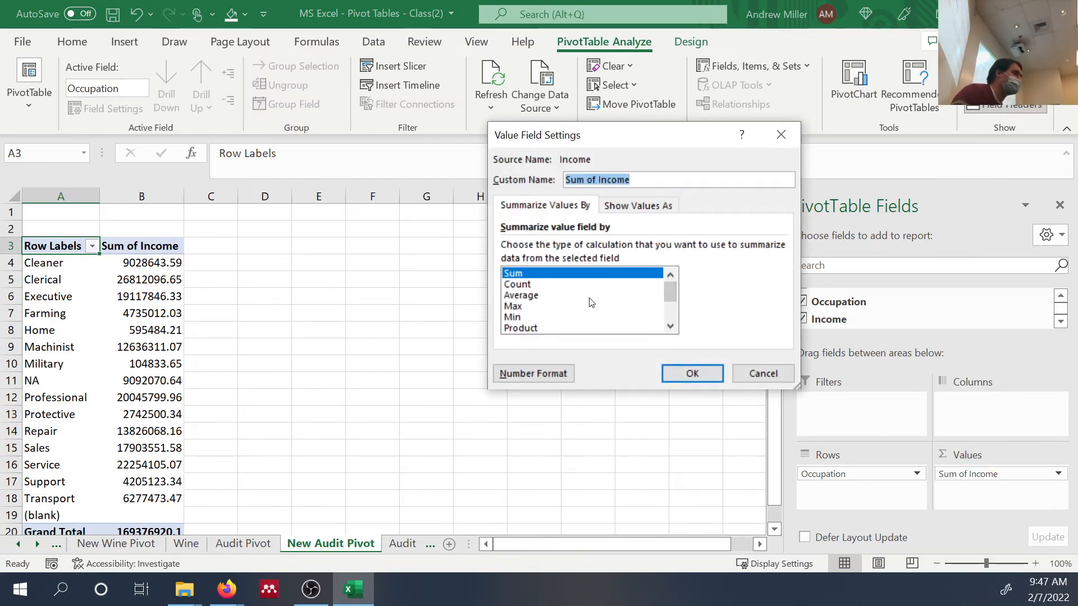
click(570, 297)
click(692, 373)
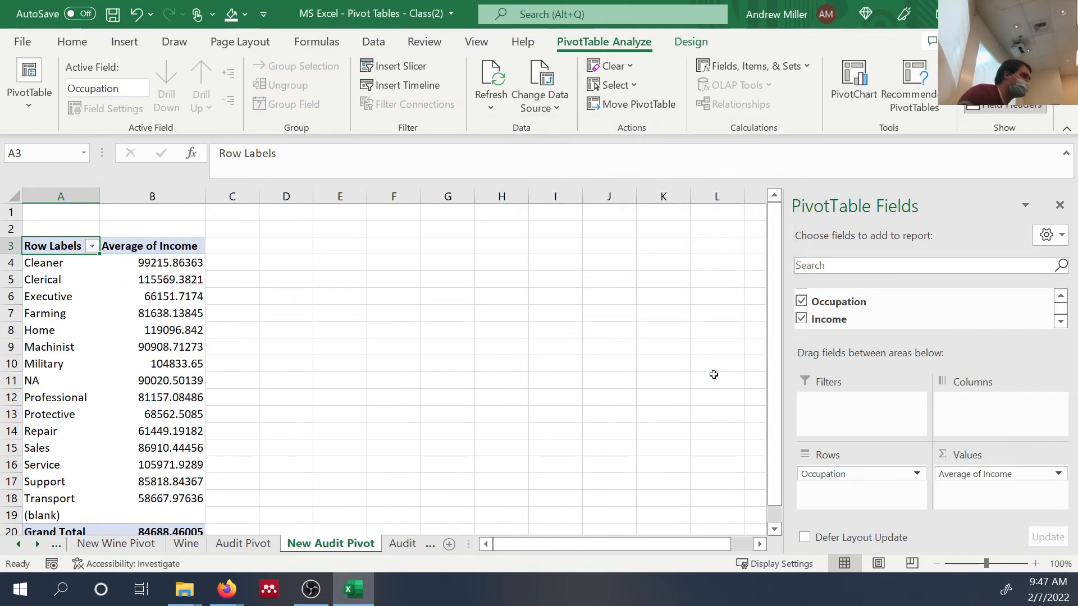
Step: Sort the occupations by average income from smallest to largest and check the lowest-earning occupation
right_click(167, 264)
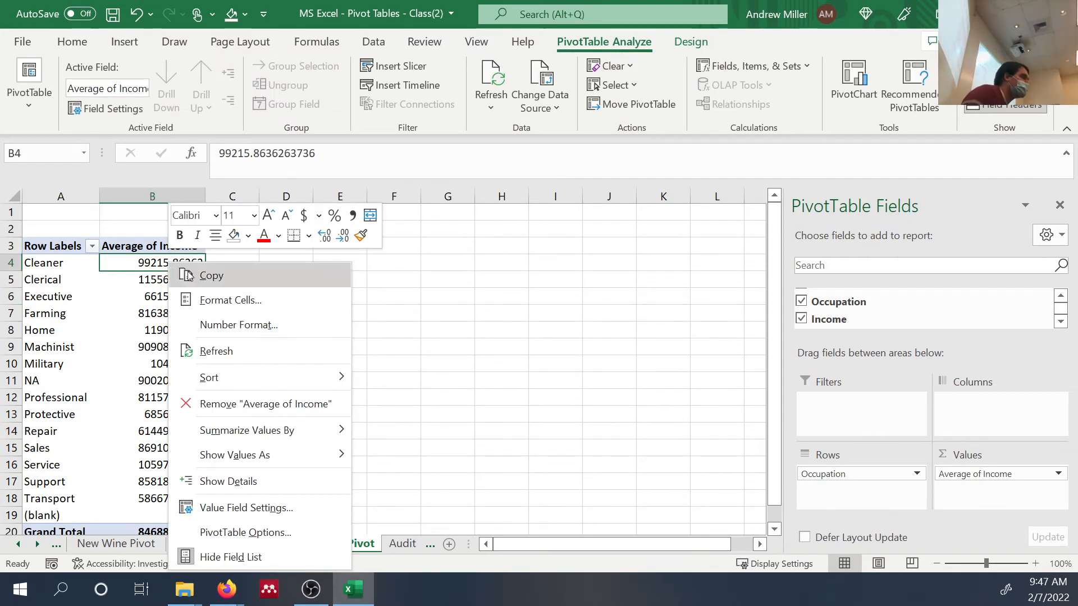
mouse_move(248, 380)
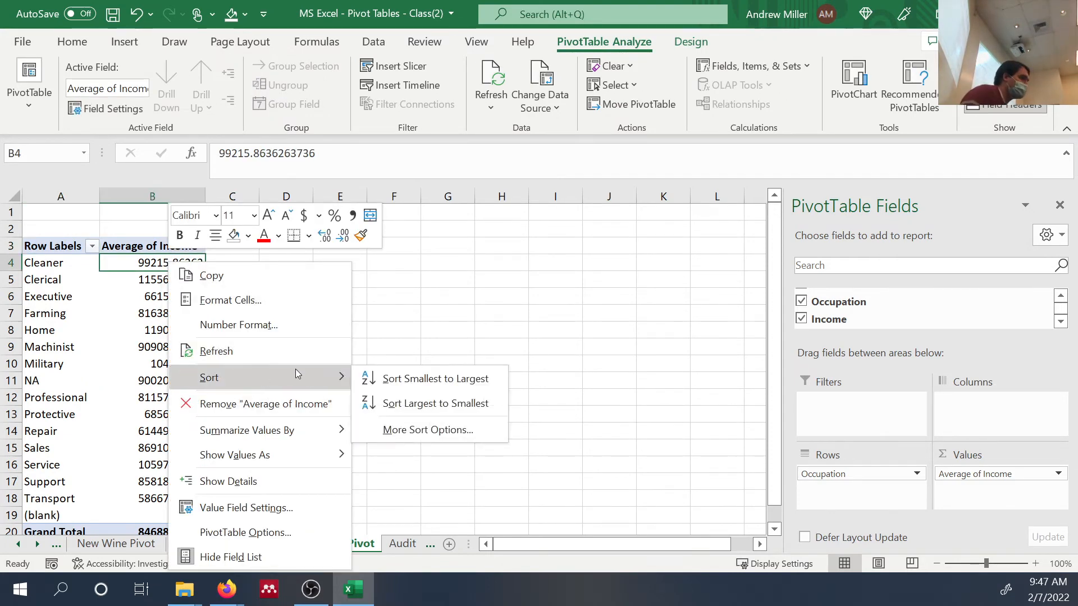
click(382, 386)
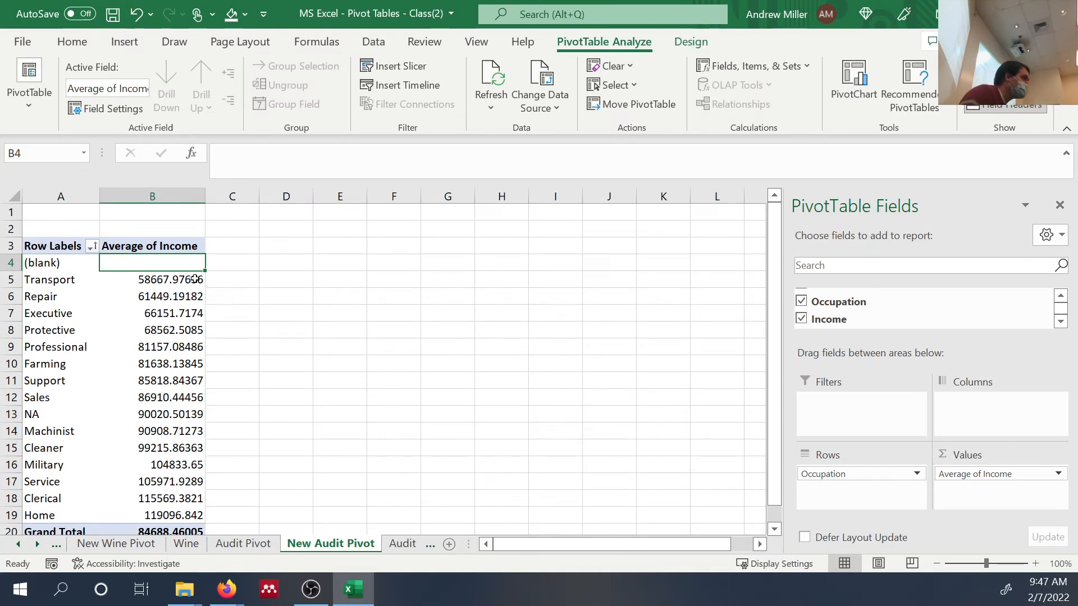
click(174, 279)
shift+click(83, 278)
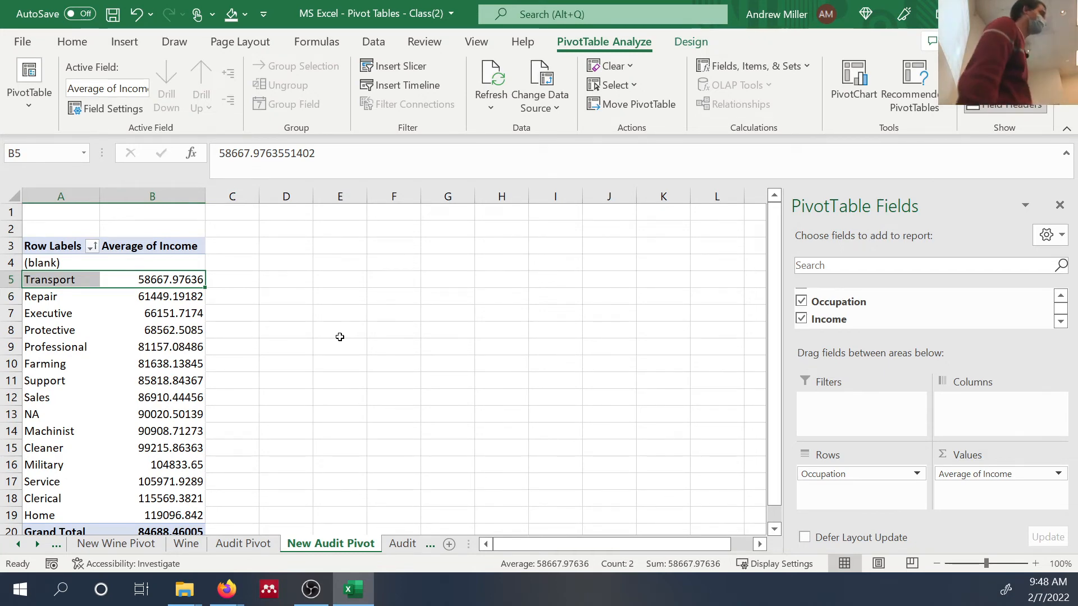
click(290, 341)
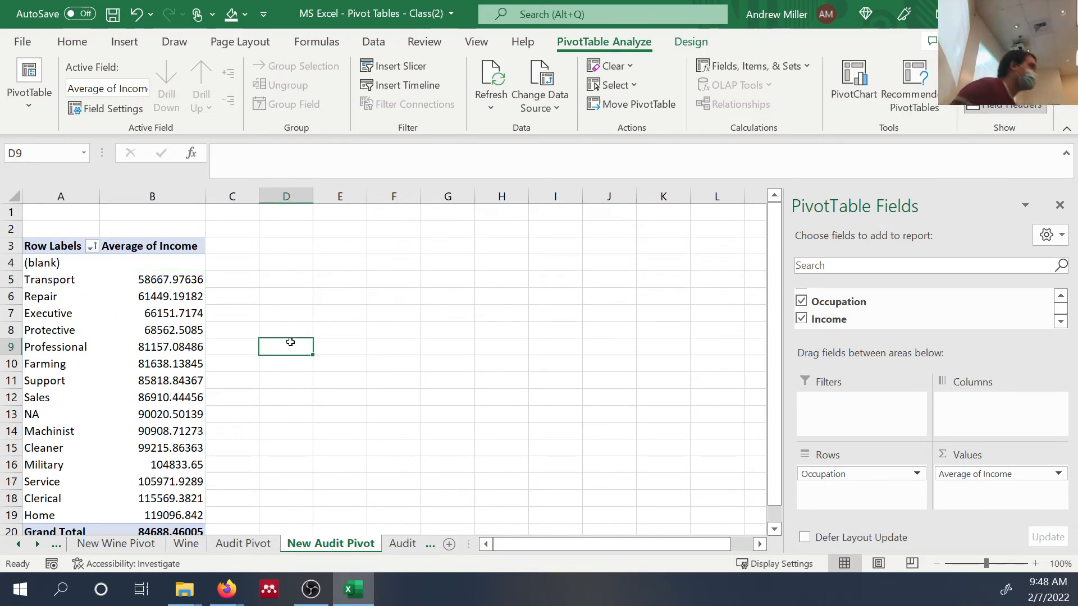
Step: Replace Occupation with Age as the PivotTable's row field
click(157, 251)
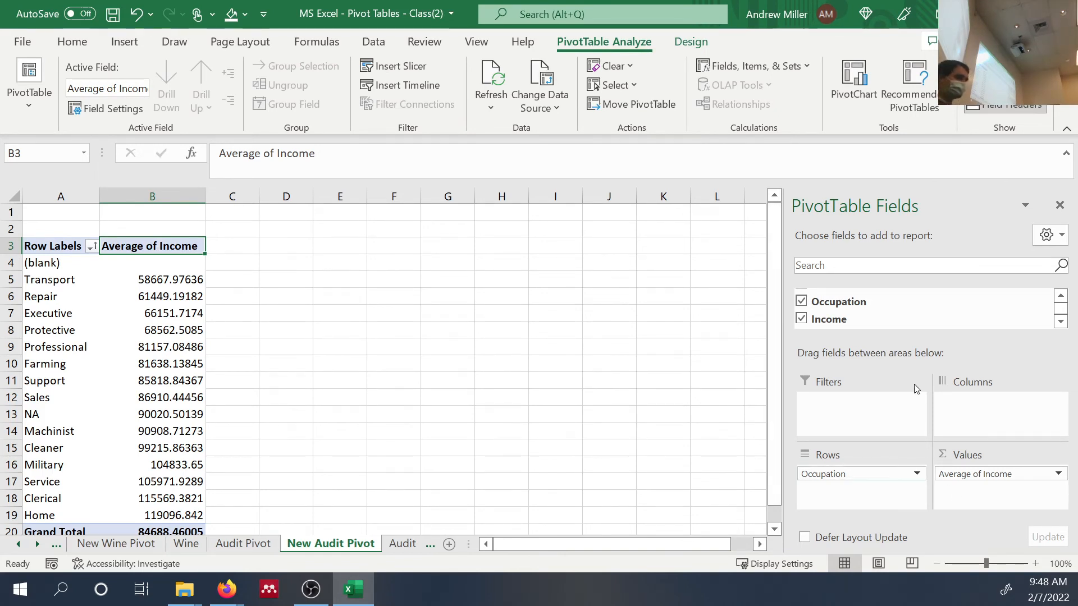
scroll(907, 313, up, 3)
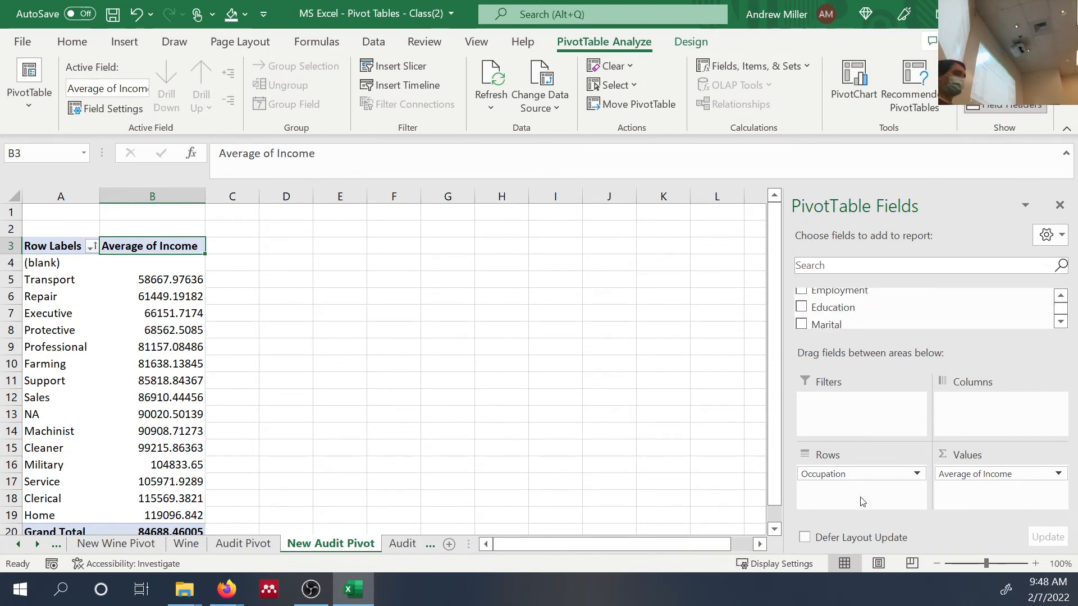
mouse_move(859, 476)
mouse_down()
mouse_move(914, 284)
mouse_move(924, 310)
mouse_move(909, 300)
mouse_move(882, 499)
mouse_move(868, 489)
mouse_up()
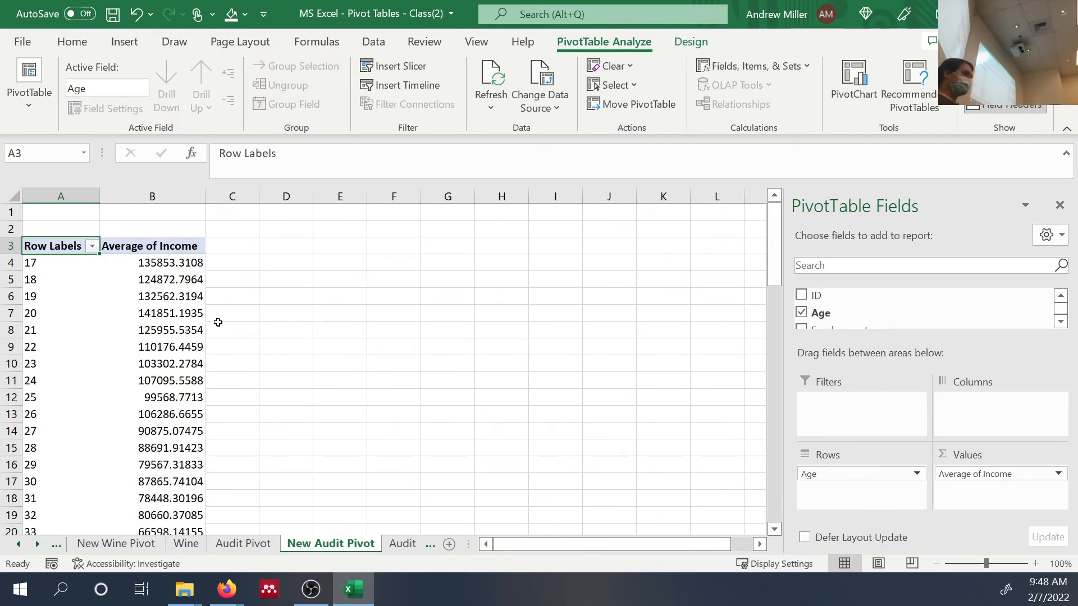
Step: Sort the ages by average income from largest to smallest and check the top rows
click(157, 264)
right_click(159, 267)
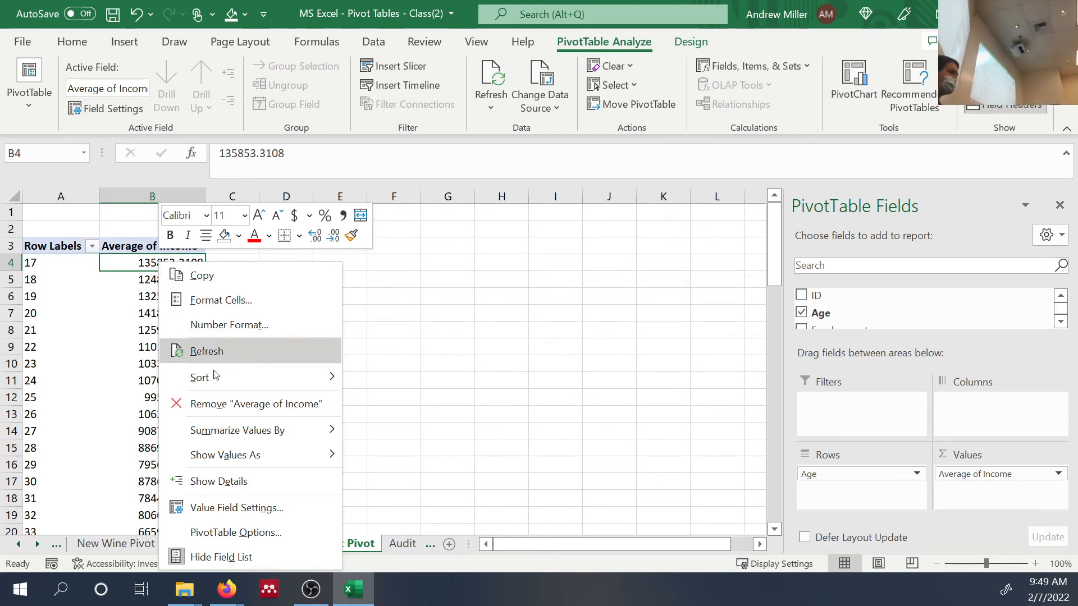
mouse_move(217, 378)
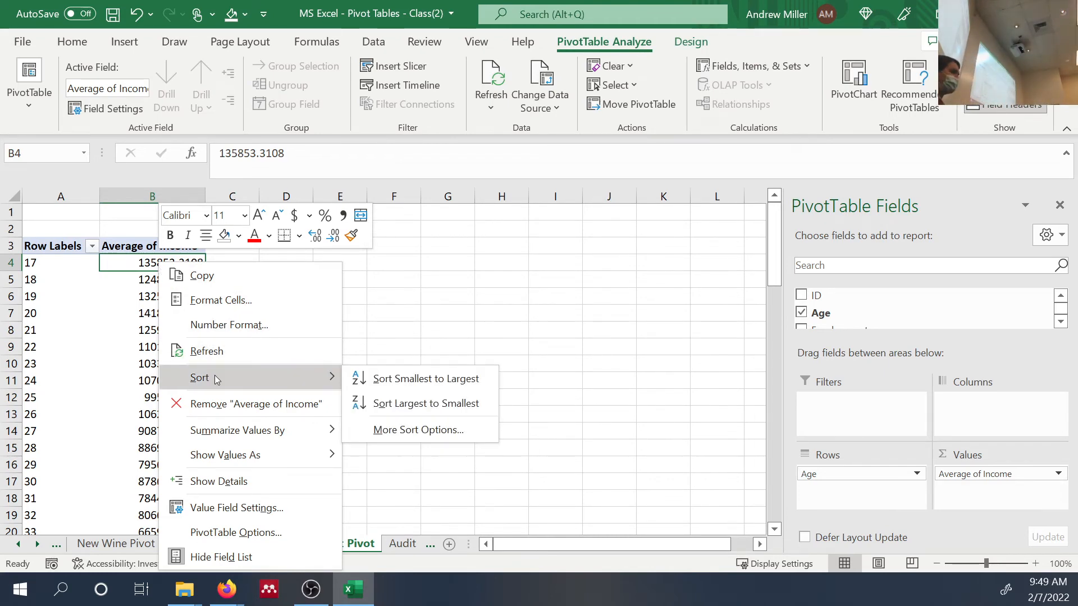
click(366, 400)
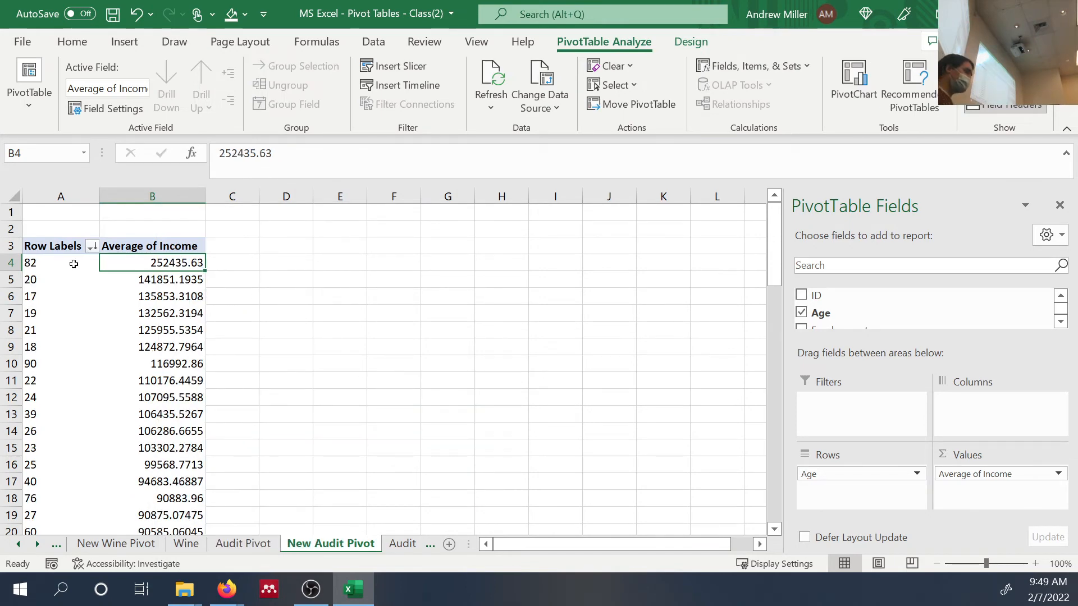
mouse_move(90, 262)
mouse_down()
mouse_move(154, 263)
mouse_move(86, 272)
mouse_up()
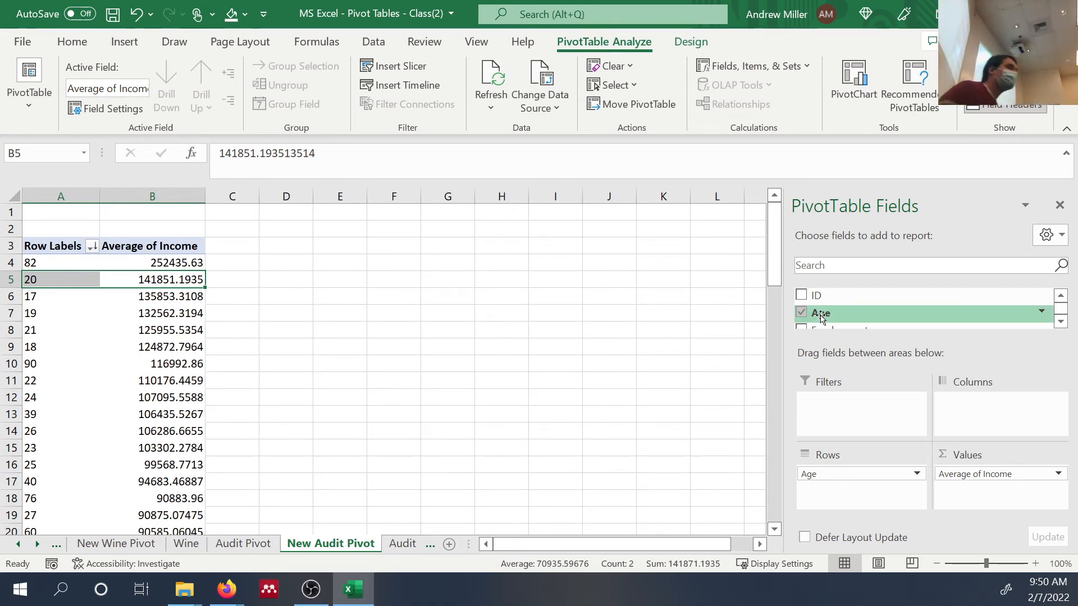
Step: Find the Hours field, add it to the PivotTable's values and summarize it by Average
click(968, 264)
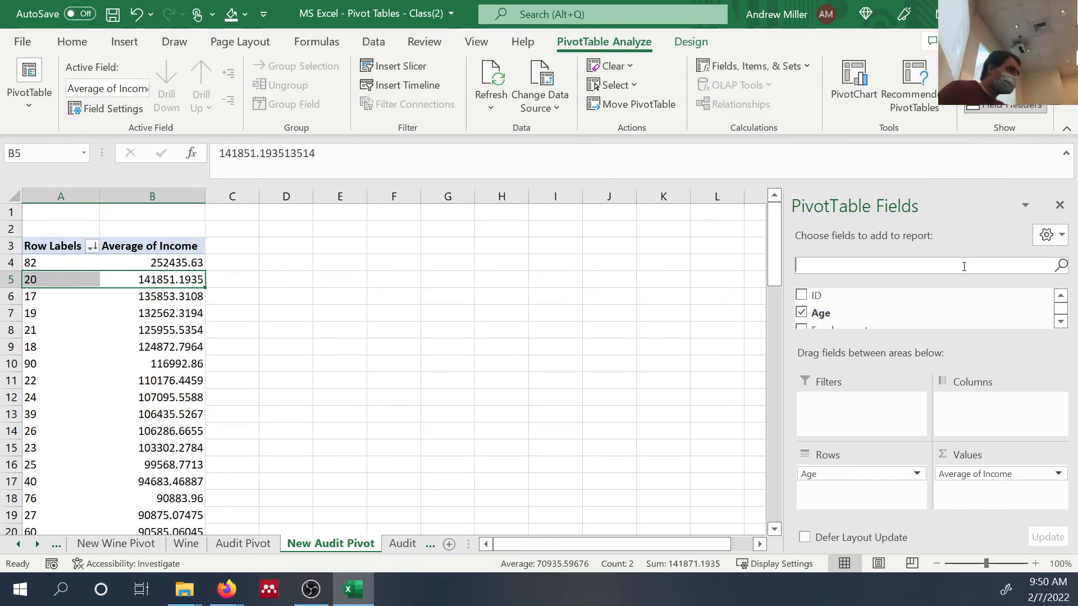
text(hours)
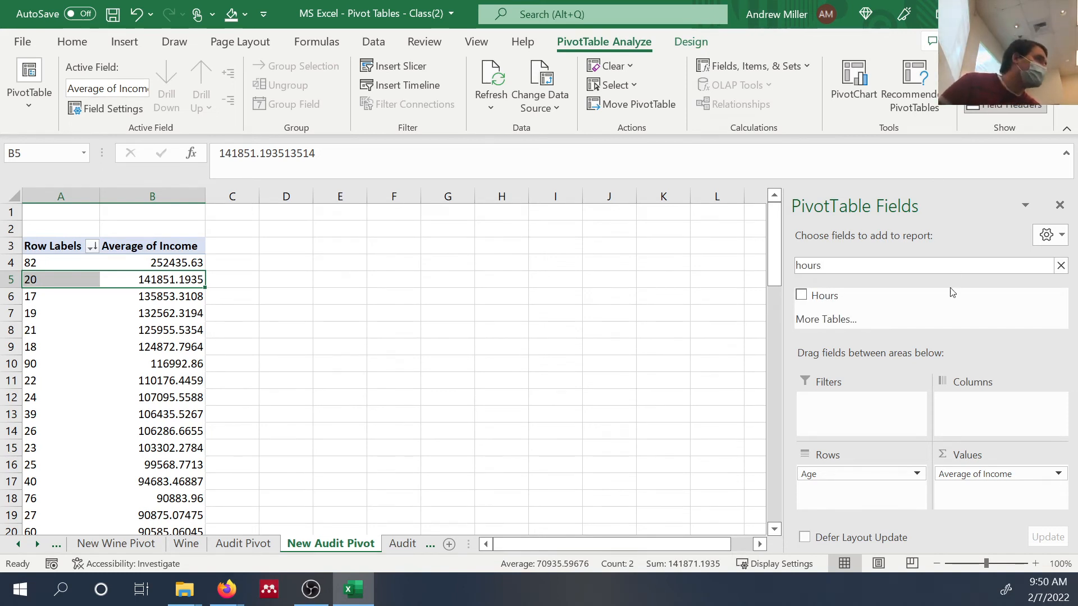
drag(953, 292, 989, 486)
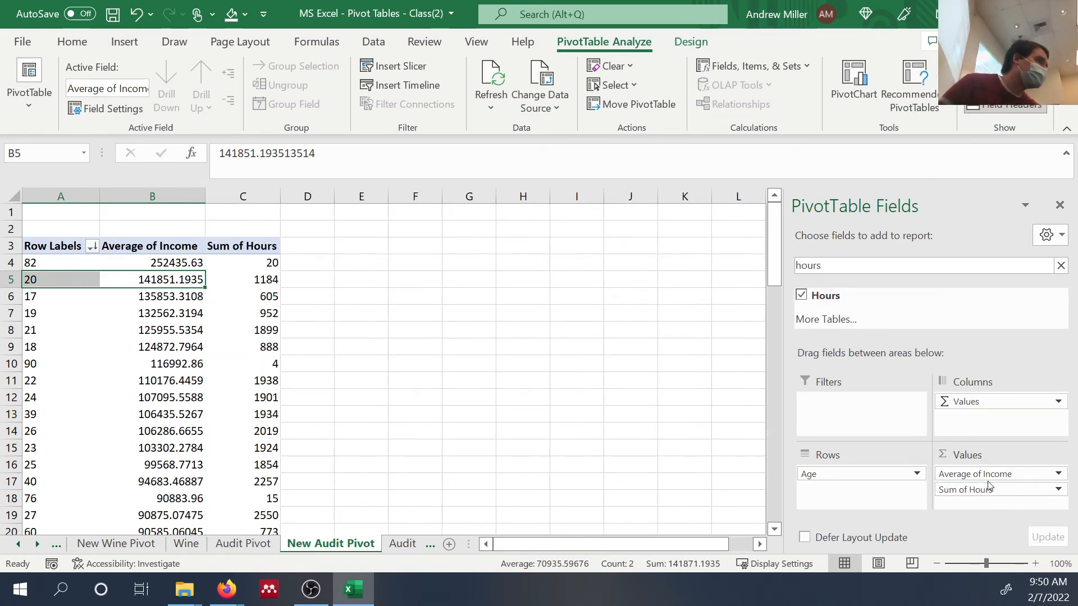
click(1055, 491)
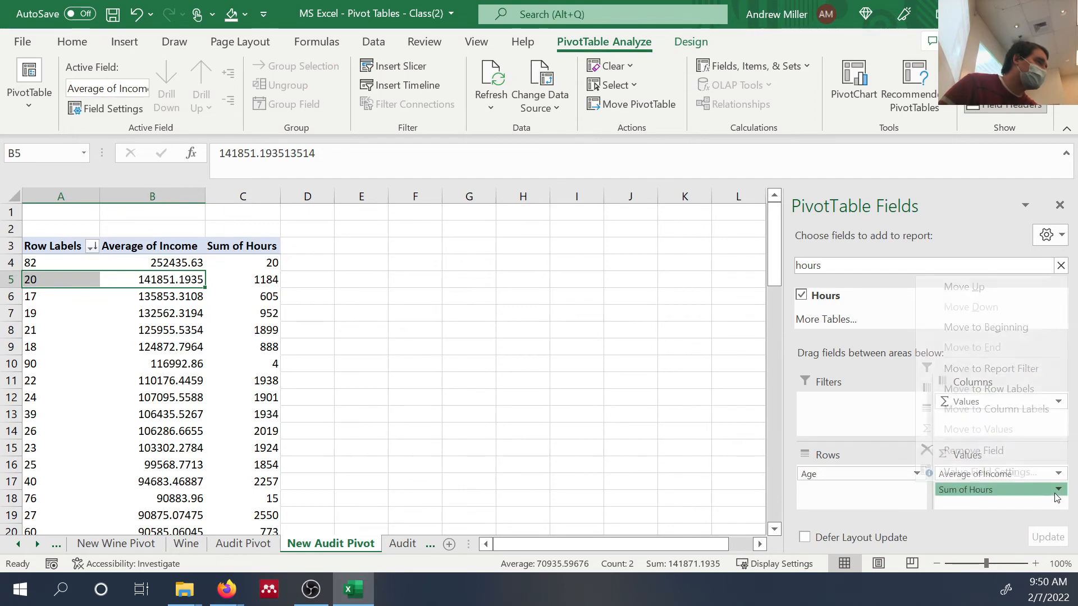
click(1030, 471)
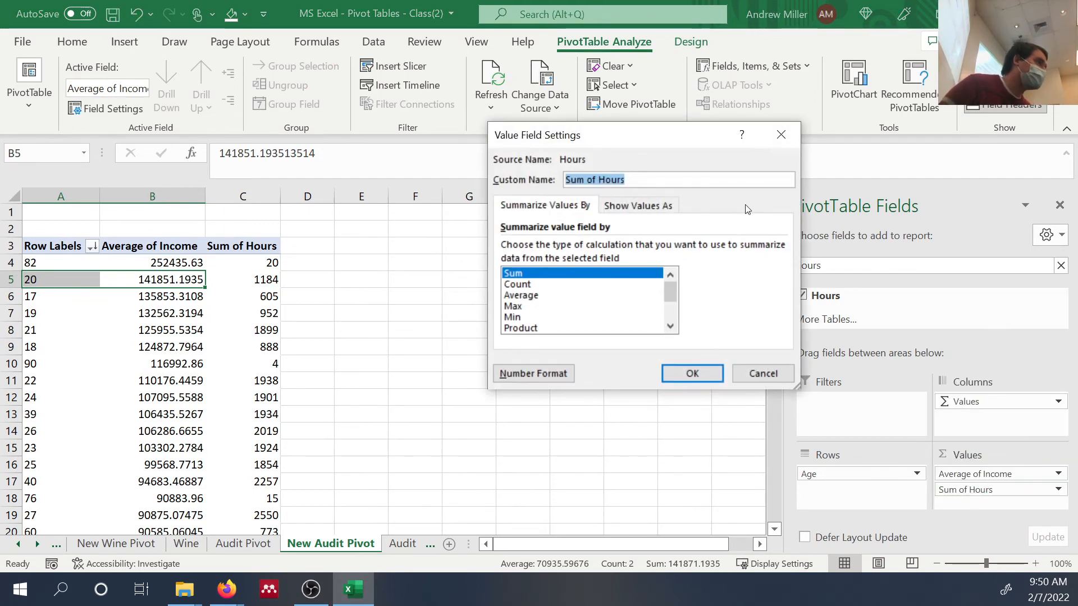
click(562, 296)
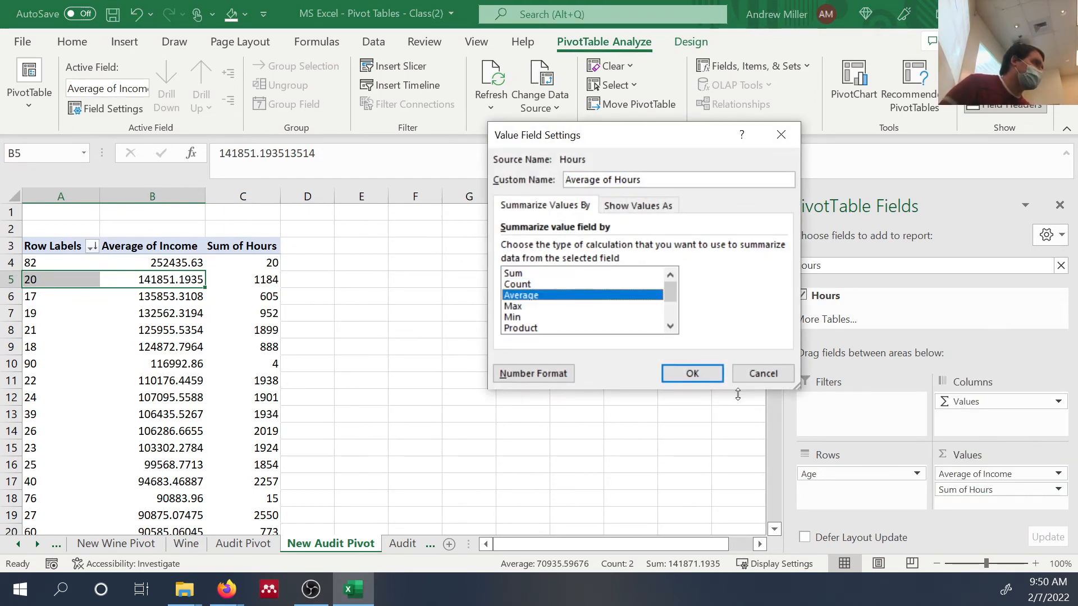
click(692, 373)
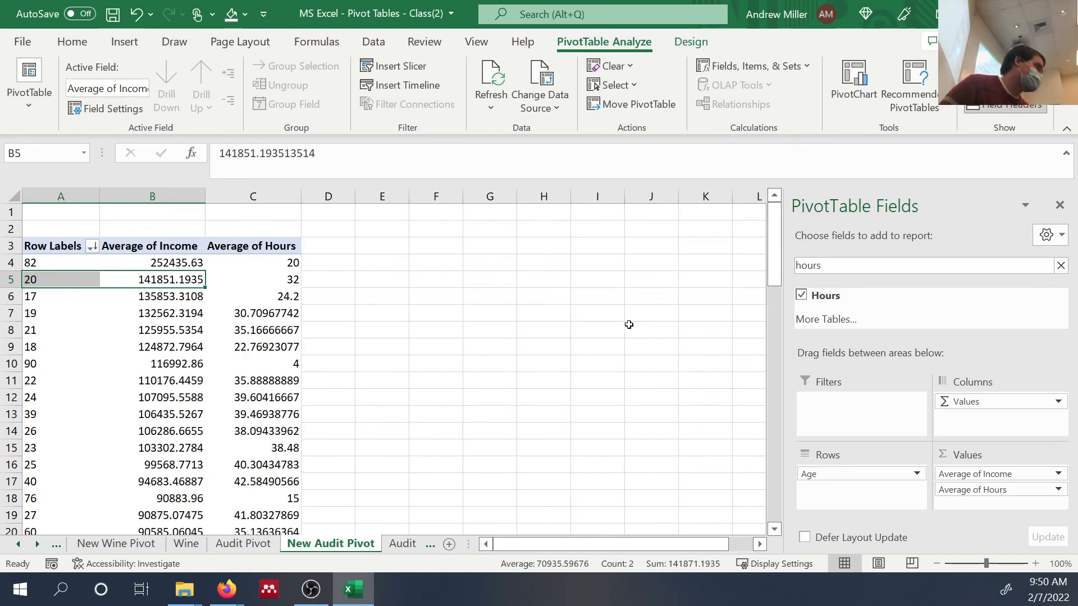
Step: Sort the ages by average hours from largest to smallest and review the list down to the grand total
right_click(279, 266)
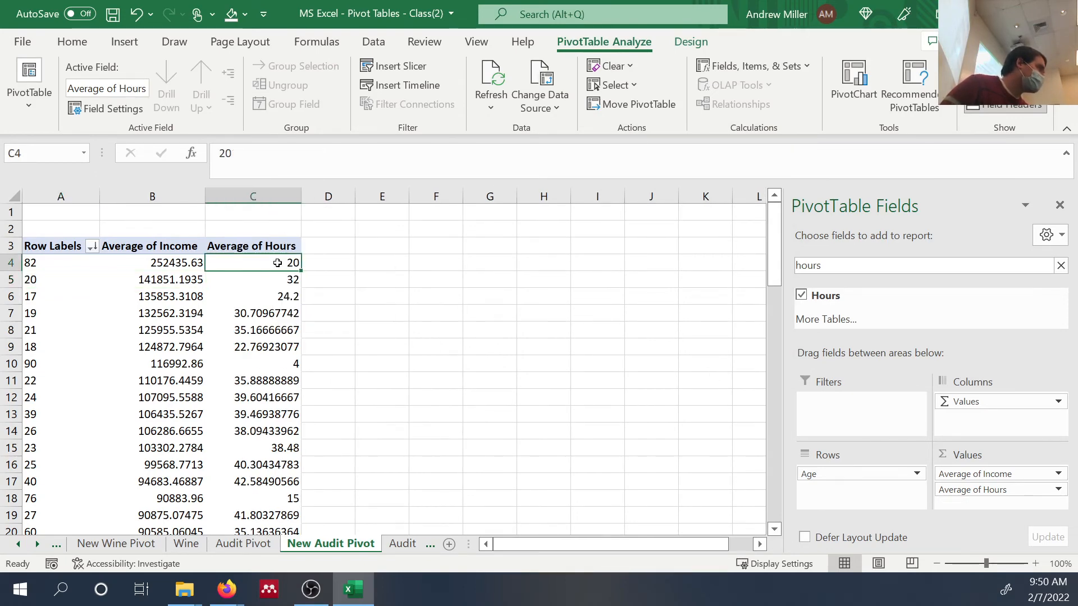
mouse_move(343, 379)
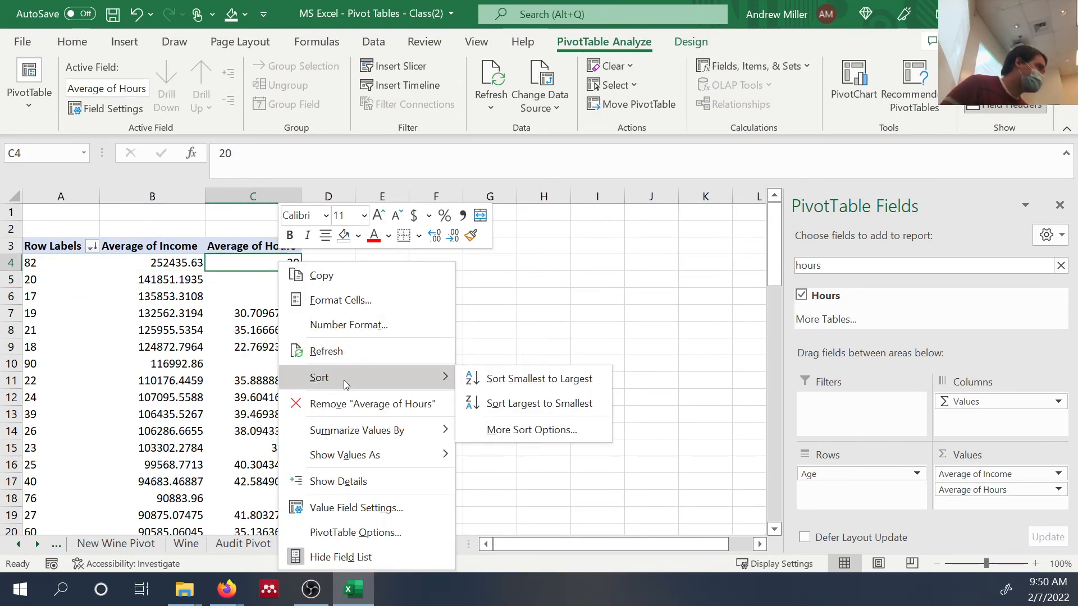
click(516, 404)
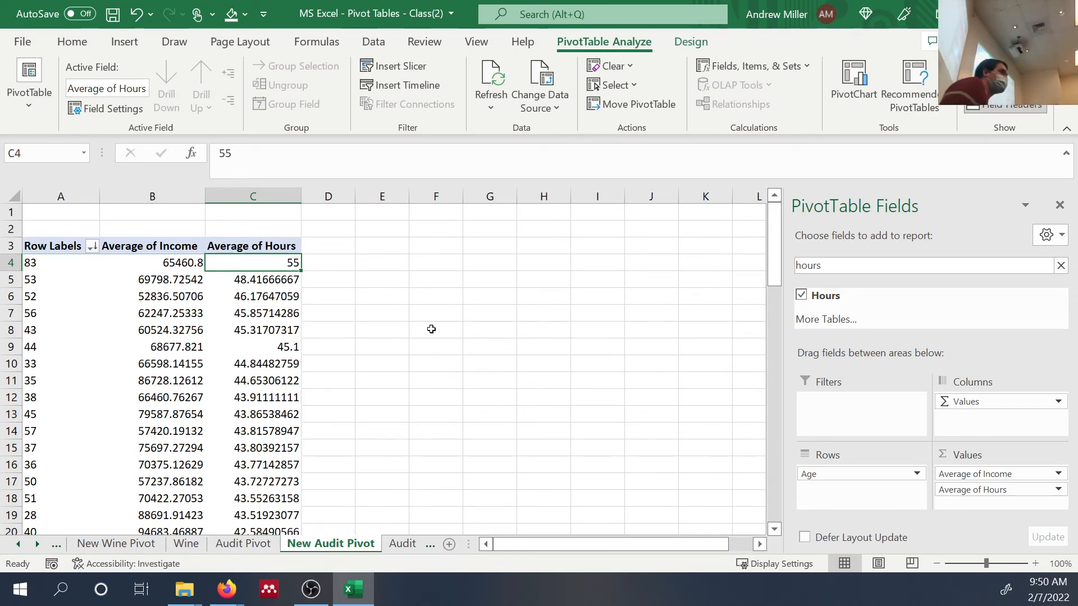
scroll(431, 329, down, 20)
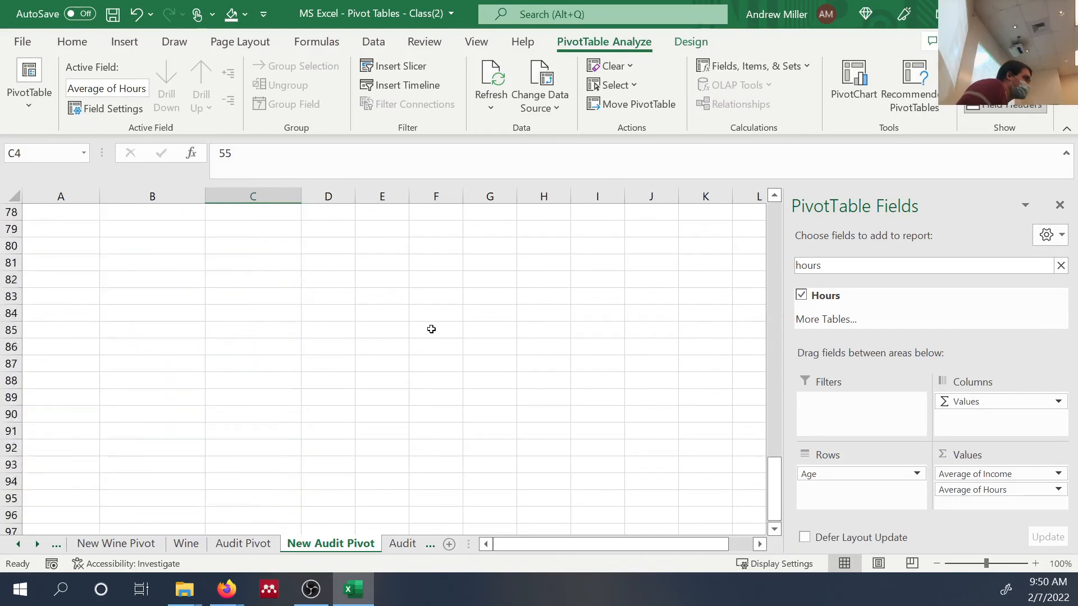
scroll(431, 329, up, 10)
scroll(431, 329, down, 2)
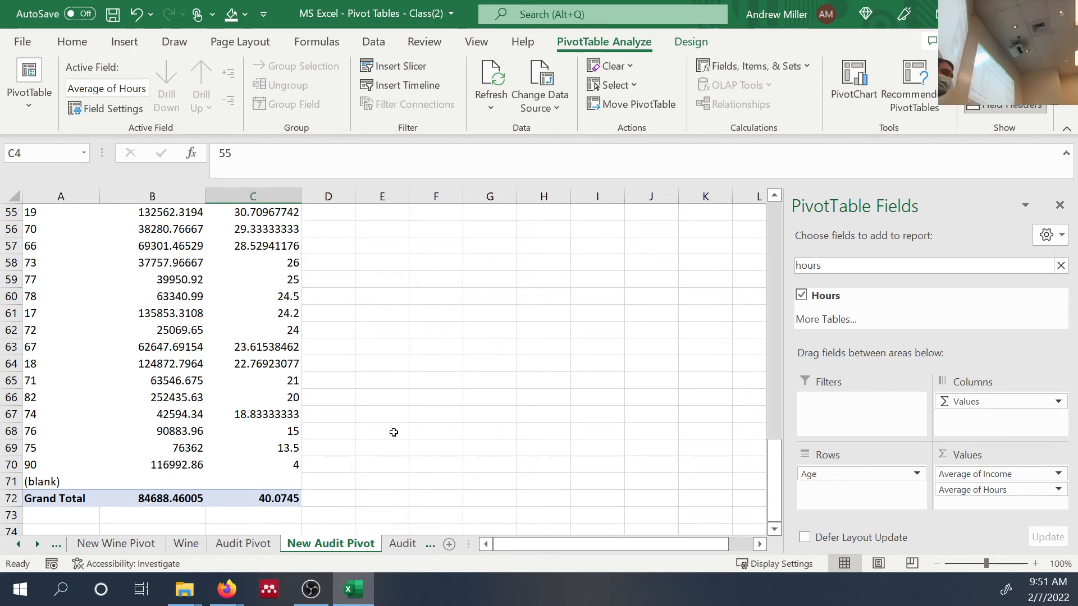
scroll(393, 432, up, 5)
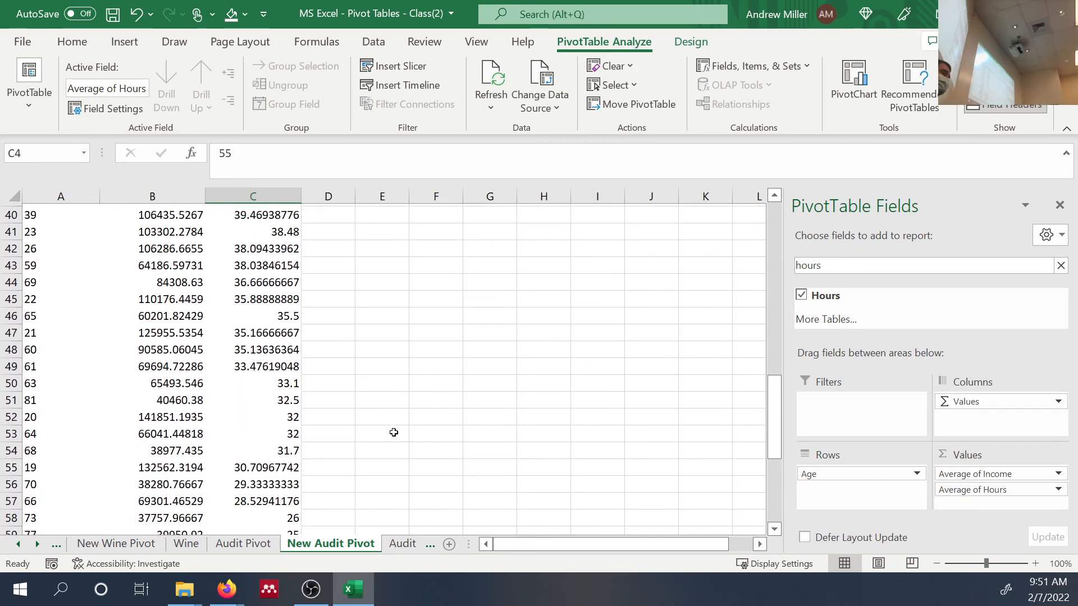
scroll(394, 432, up, 13)
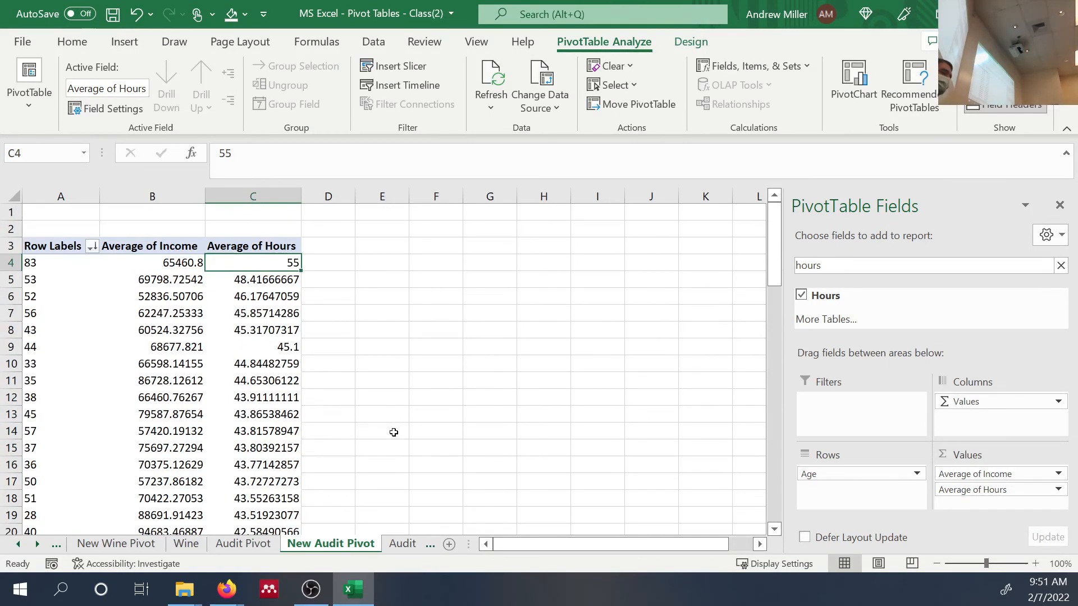
Step: Remove both Average of Hours and Average of Income from the PivotTable's values
click(973, 491)
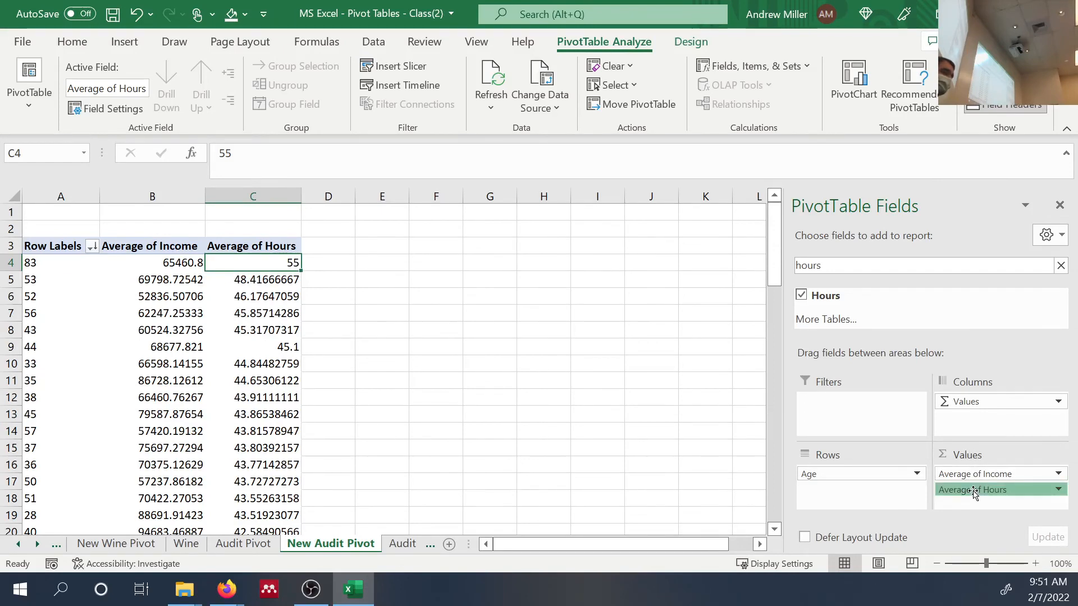
drag(974, 492, 920, 256)
drag(991, 474, 924, 312)
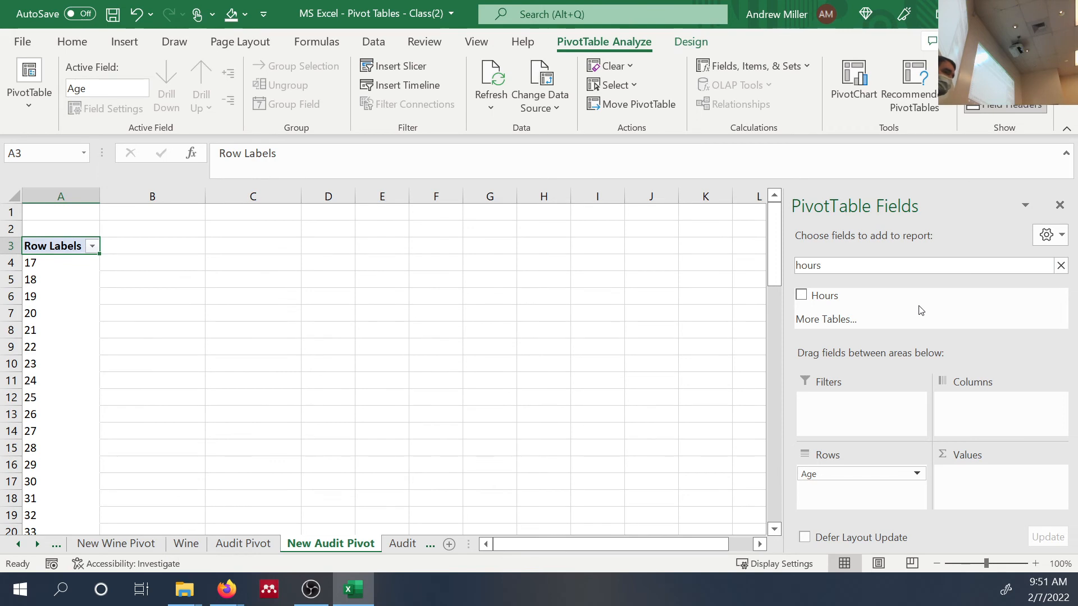
Step: Clear the field search, add TARGET_Adjusted to the PivotTable's values and summarize it by Average
click(1060, 265)
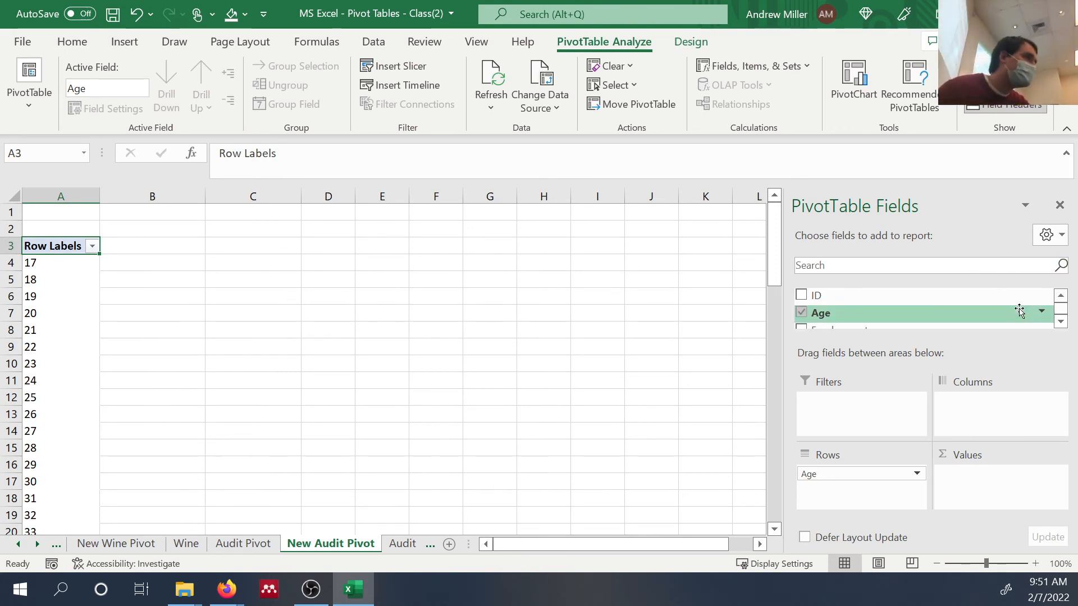
scroll(1019, 312, down, 10)
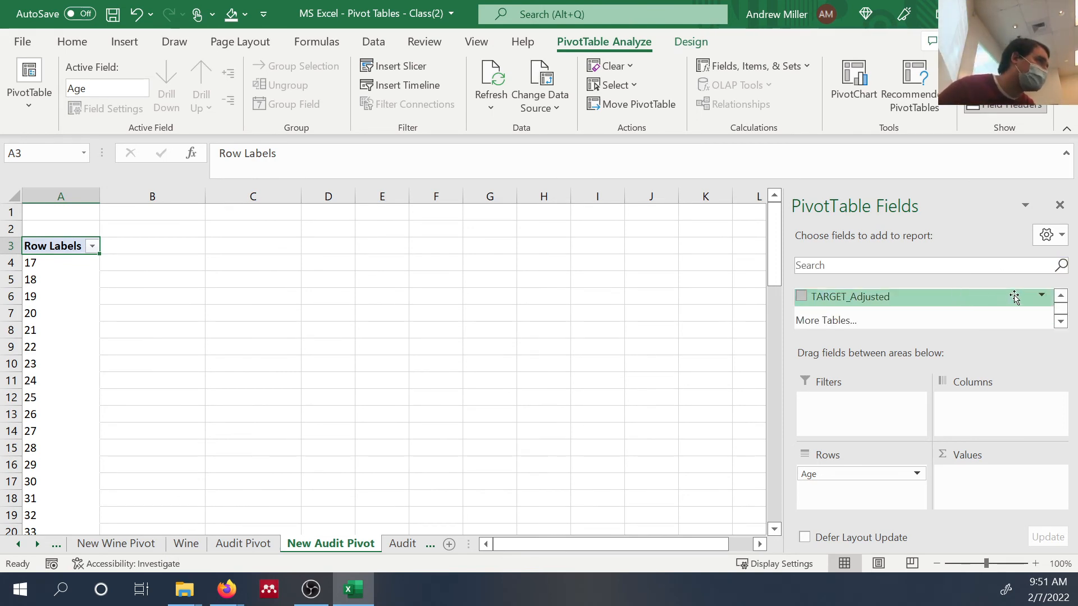
scroll(993, 301, up, 2)
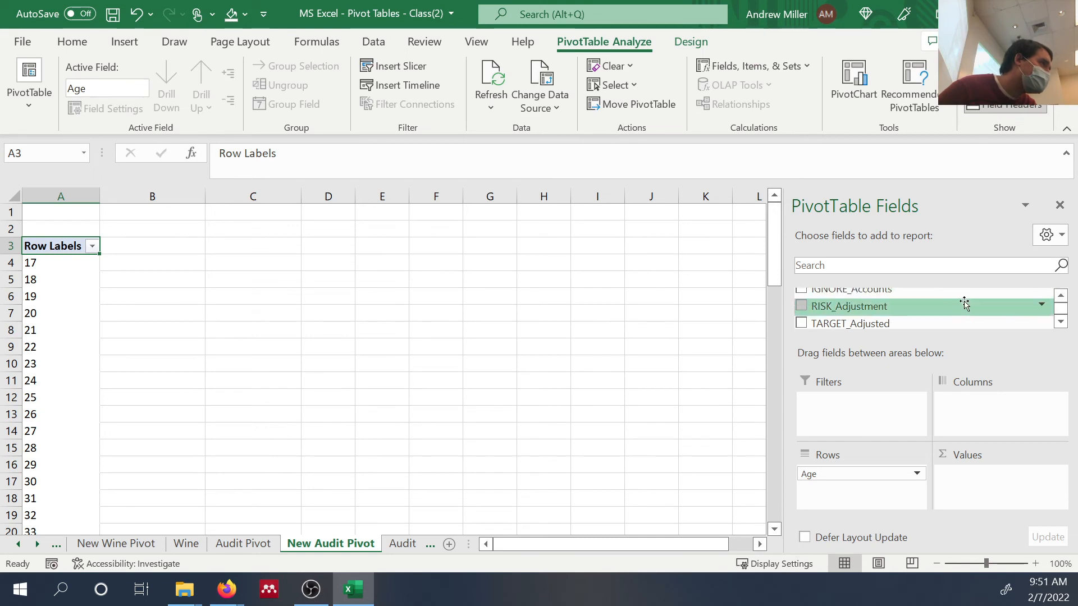
drag(951, 323, 1042, 498)
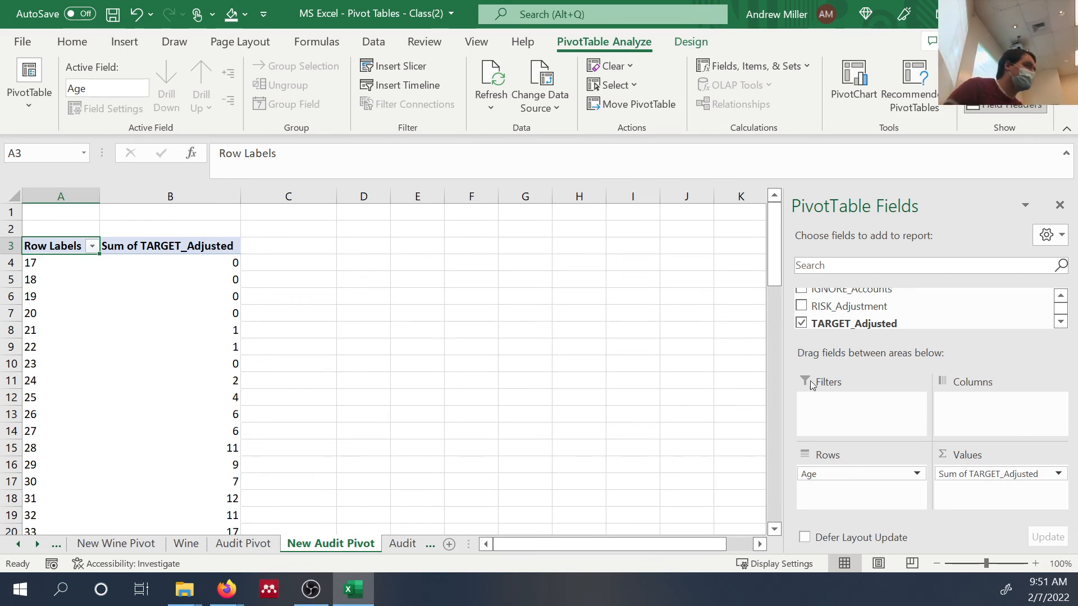
click(1058, 474)
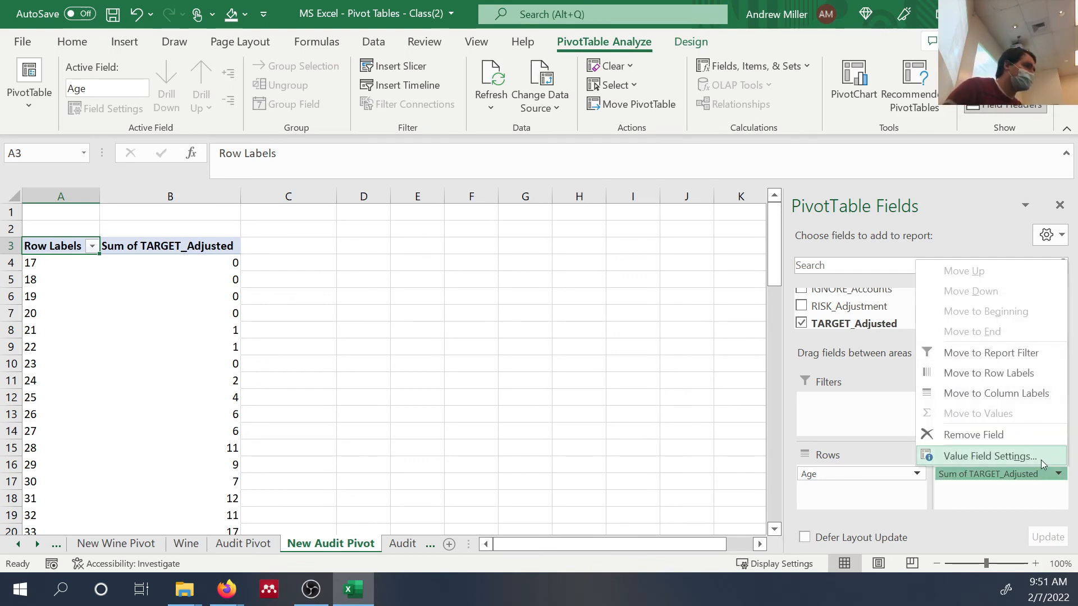
click(990, 456)
click(598, 298)
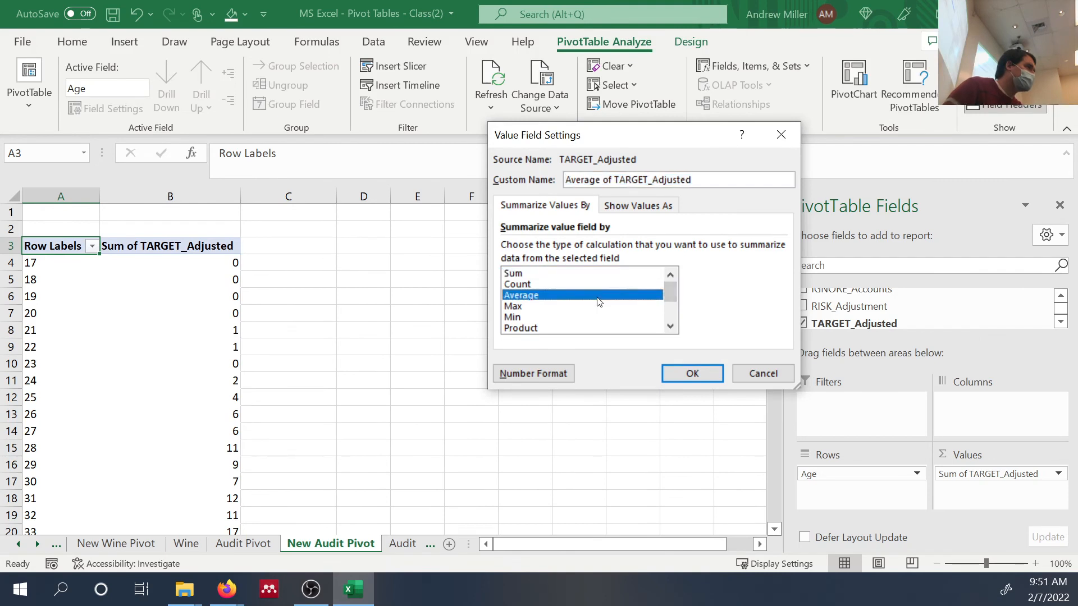
click(692, 373)
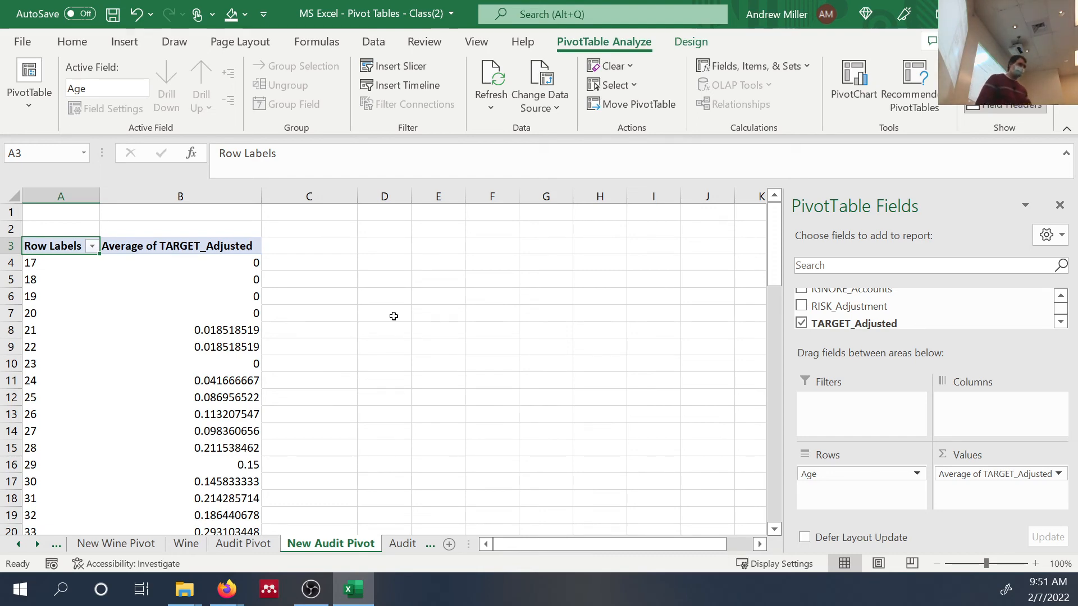
Step: Review the average TARGET_Adjusted values for all ages in the PivotTable
scroll(393, 316, down, 17)
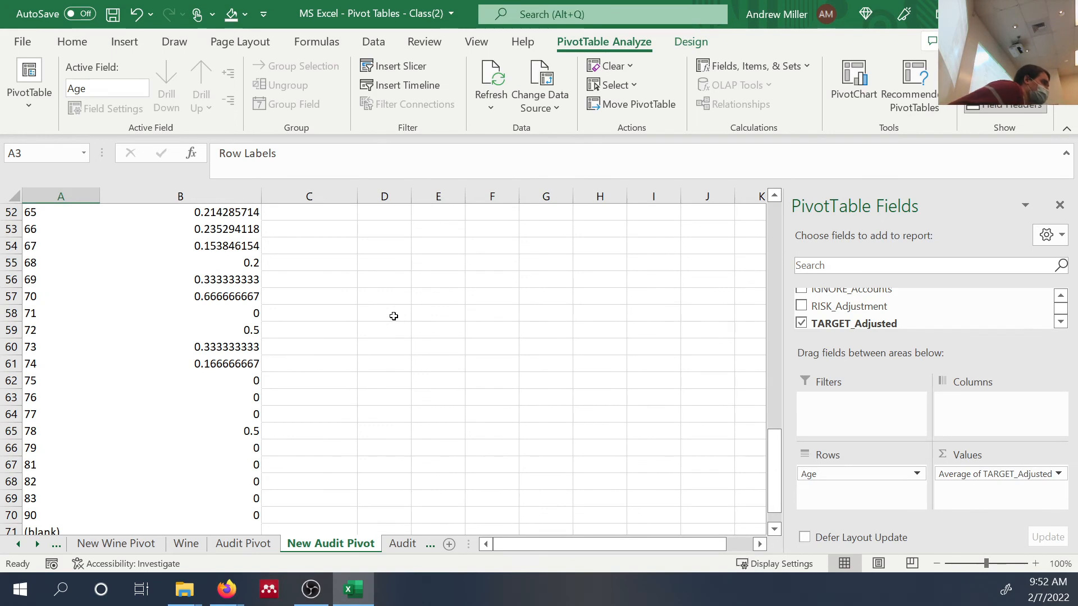
scroll(393, 316, down, 3)
scroll(394, 316, up, 4)
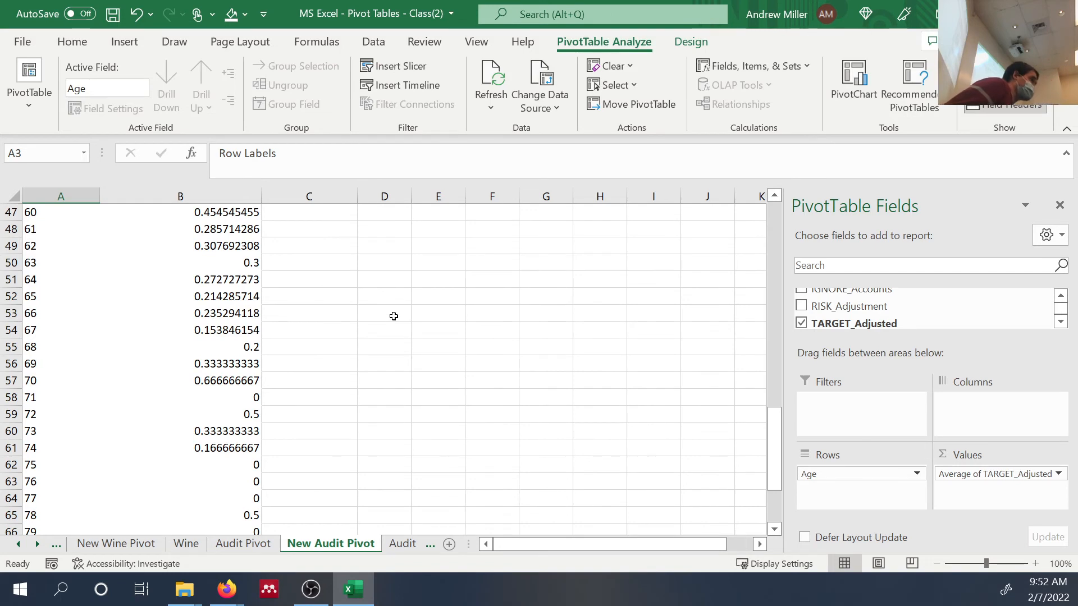
scroll(394, 316, up, 2)
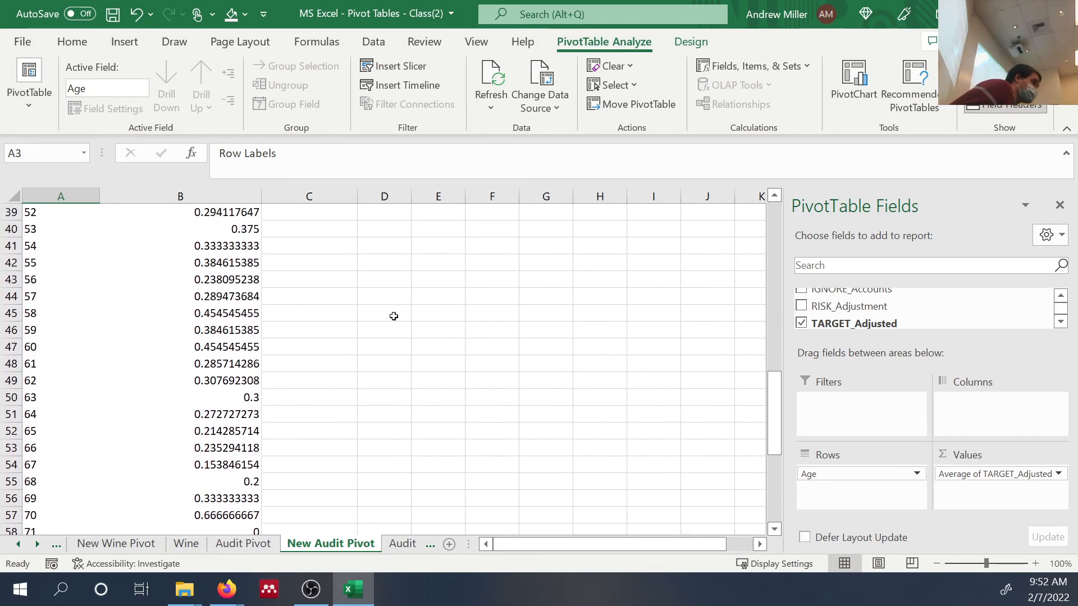
scroll(393, 317, up, 6)
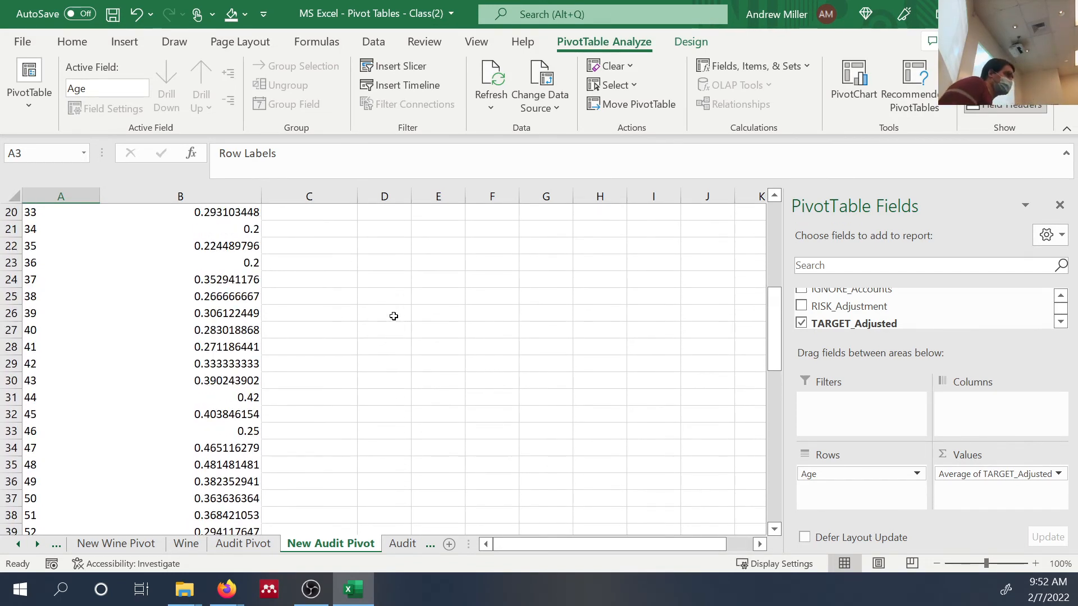
scroll(392, 313, up, 1)
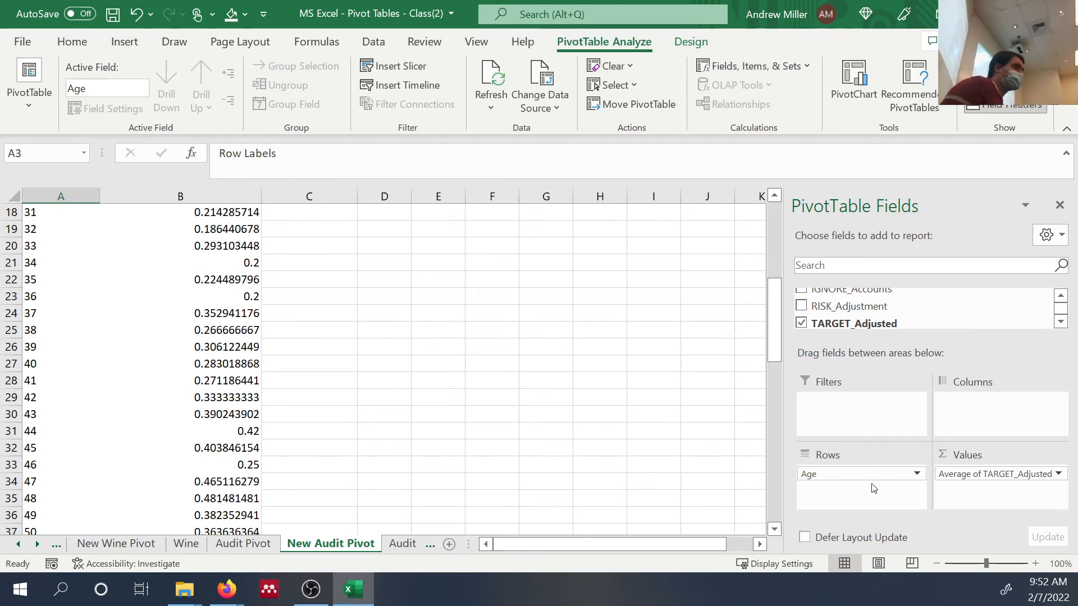
Step: Replace Age with Education in the PivotTable's rows and check the Doctorate average
drag(867, 474, 917, 304)
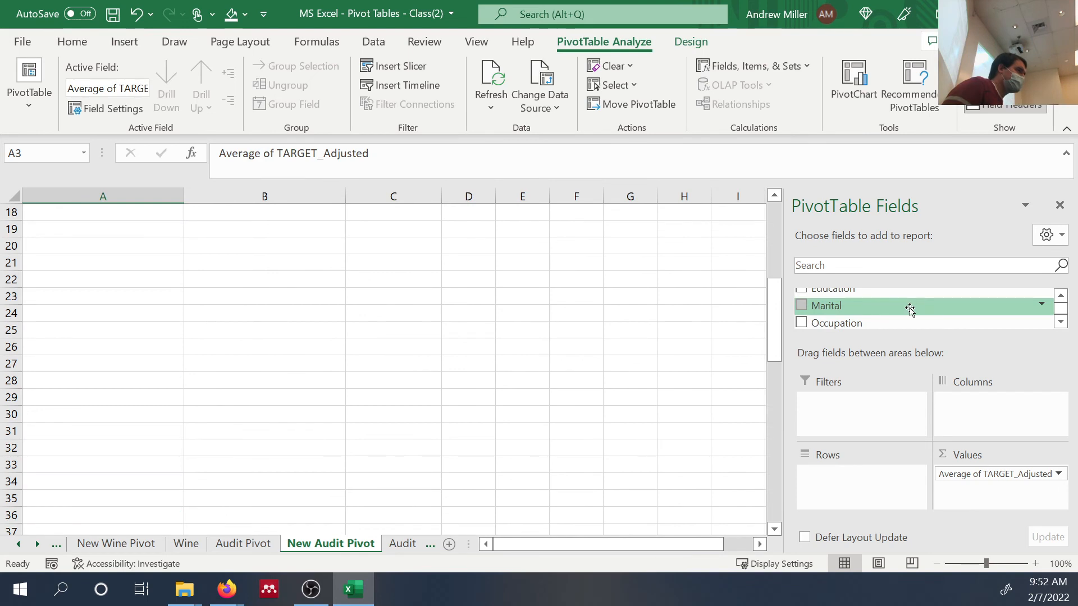
scroll(915, 307, up, 3)
scroll(909, 310, down, 2)
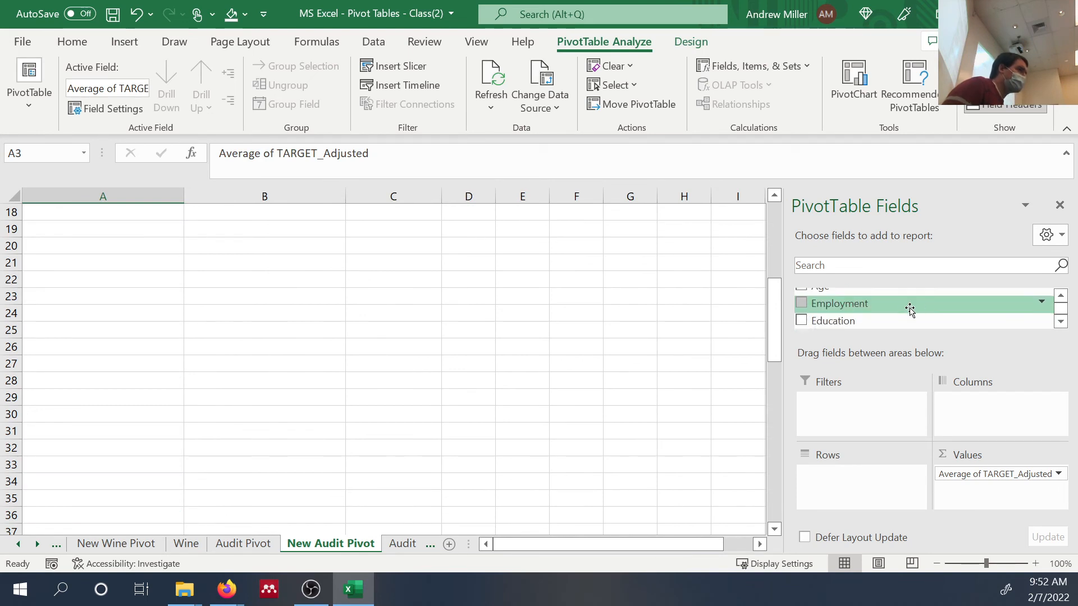
scroll(902, 300, down, 1)
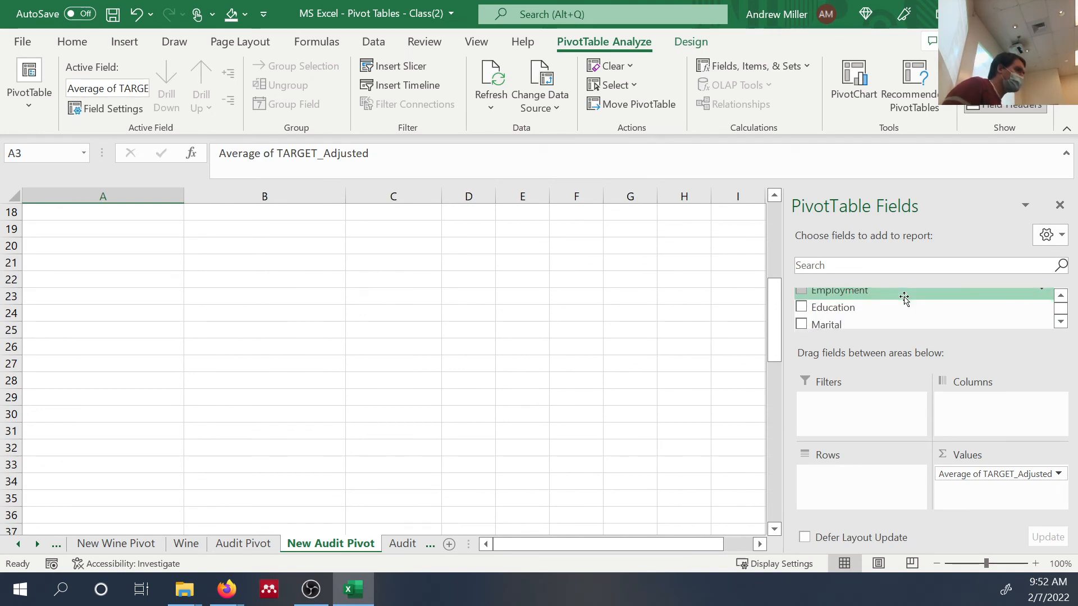
drag(887, 308, 871, 476)
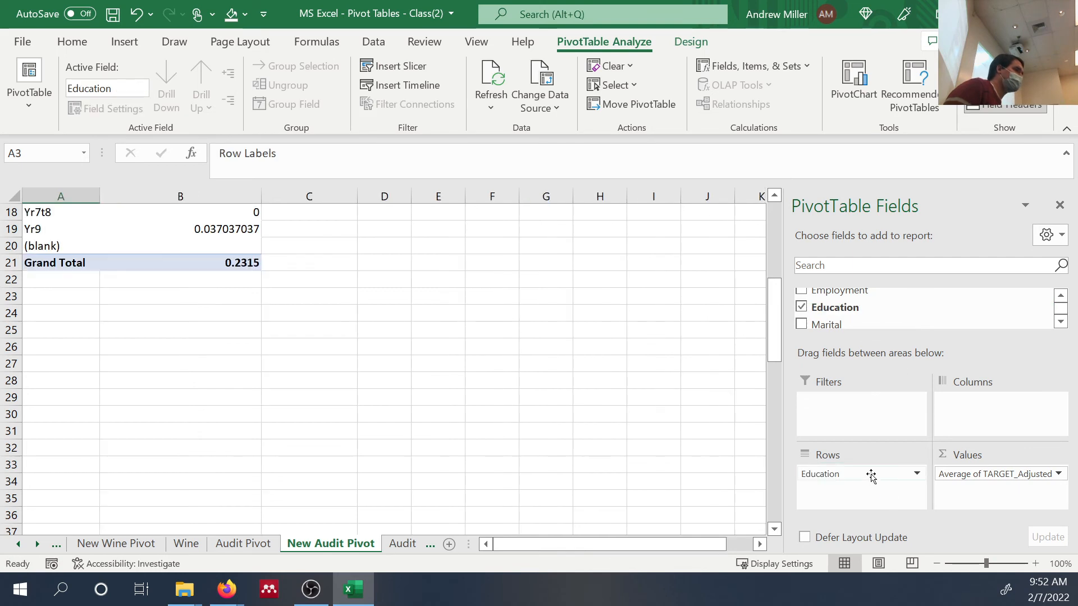
scroll(521, 375, up, 6)
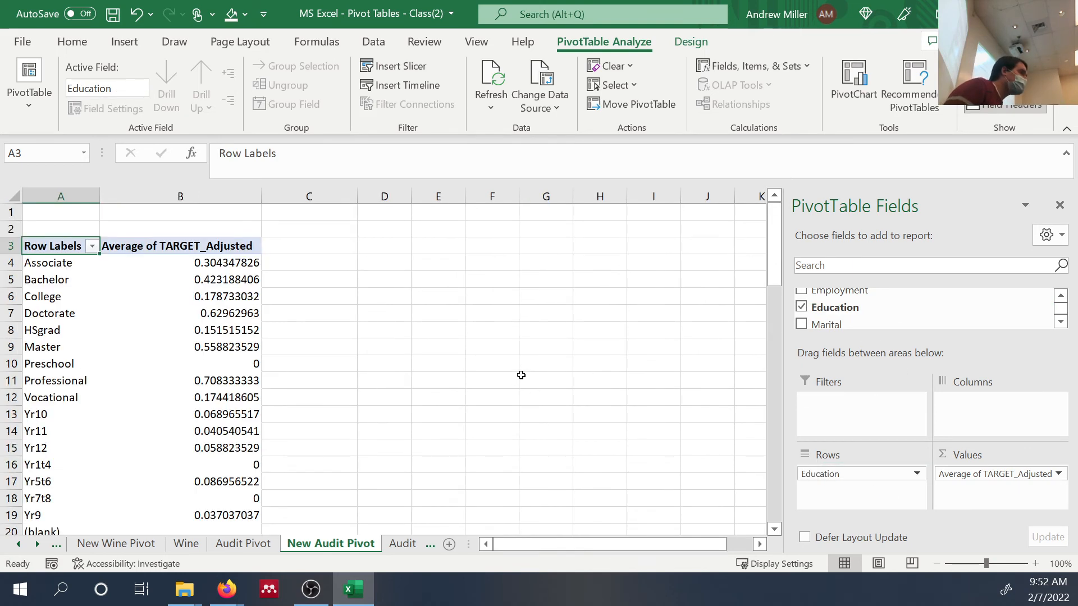
scroll(521, 375, down, 1)
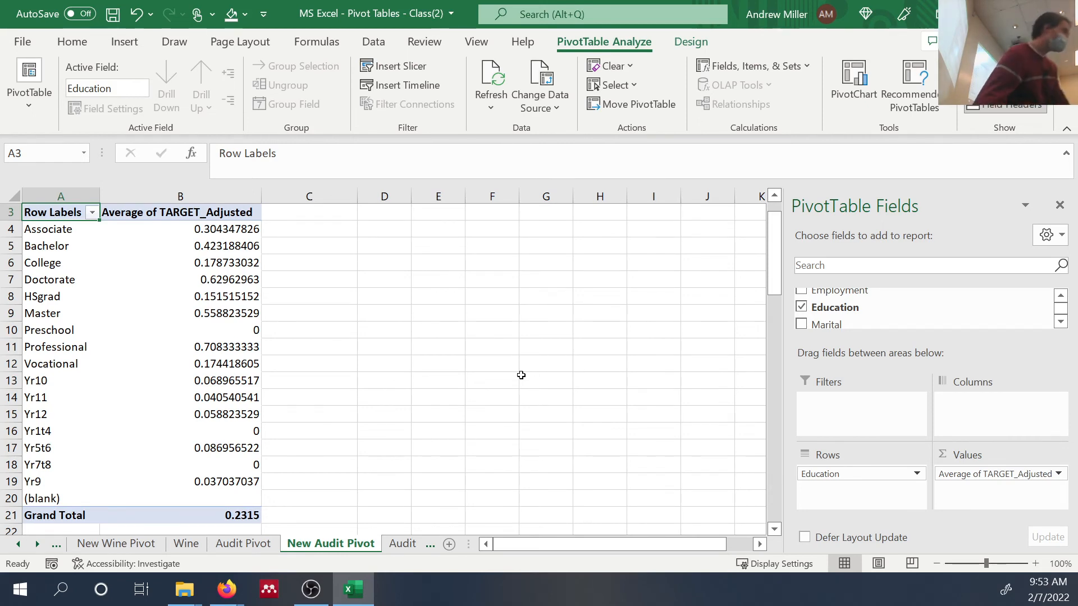
click(202, 280)
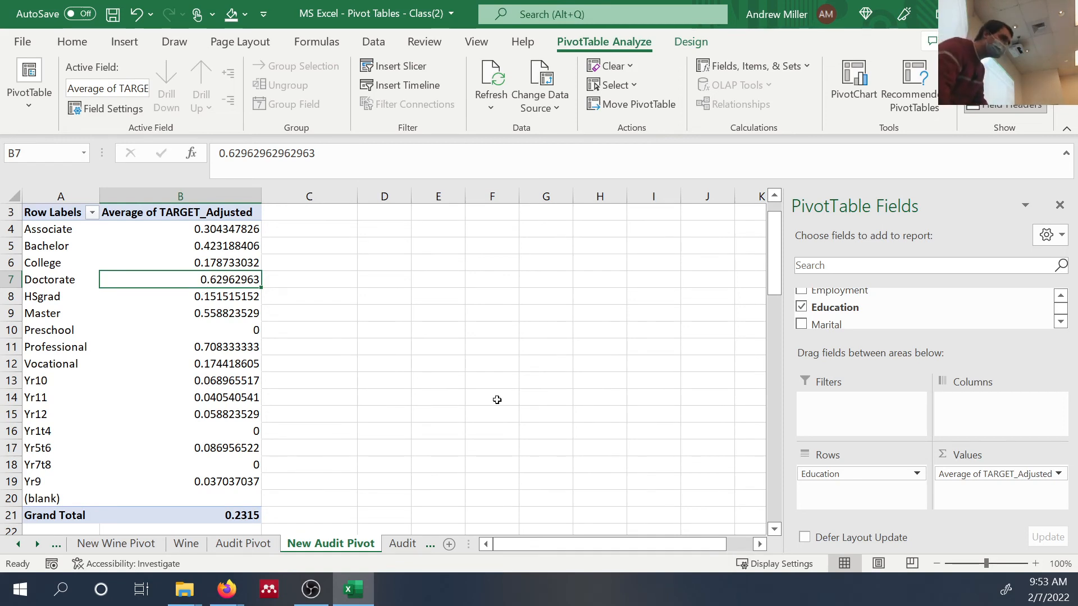
Step: Add Gender to the PivotTable's columns to compare the averages by gender, and remove it again
scroll(897, 303, up, 1)
scroll(896, 303, up, 1)
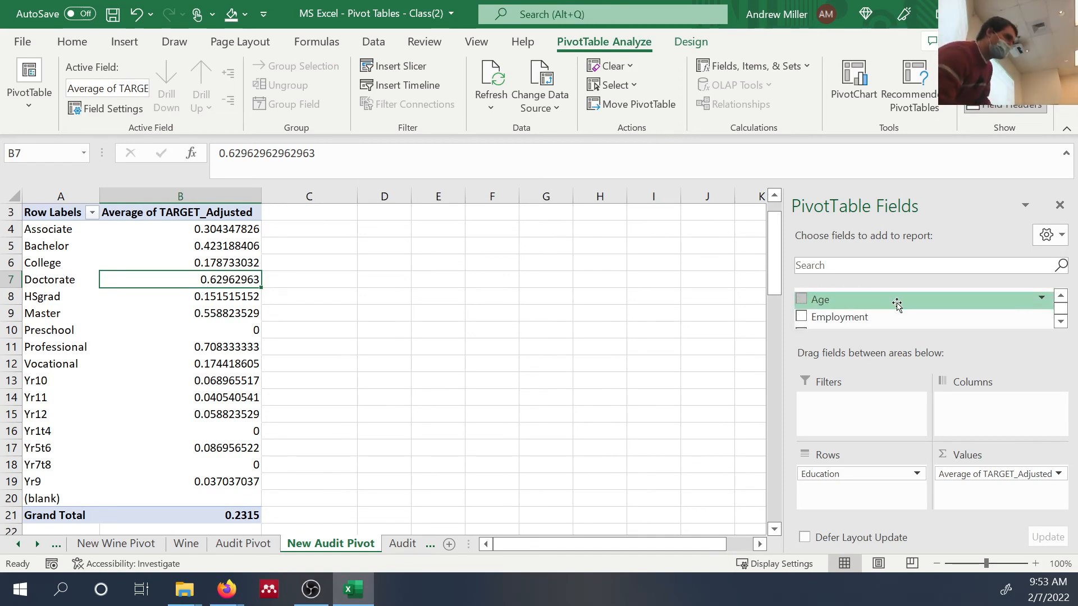
scroll(896, 303, up, 1)
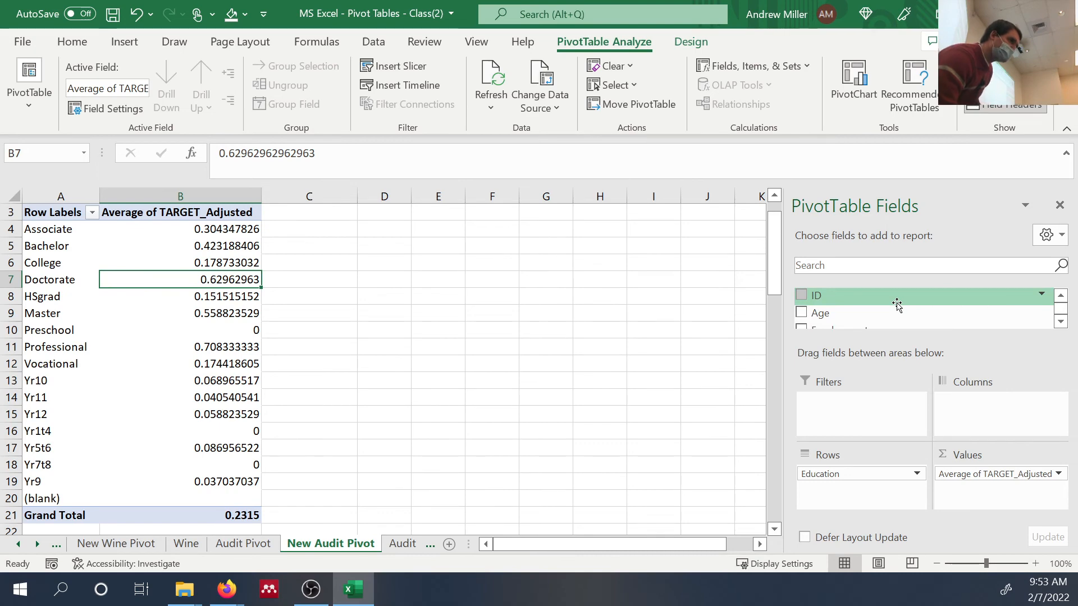
scroll(896, 303, down, 6)
scroll(897, 303, down, 1)
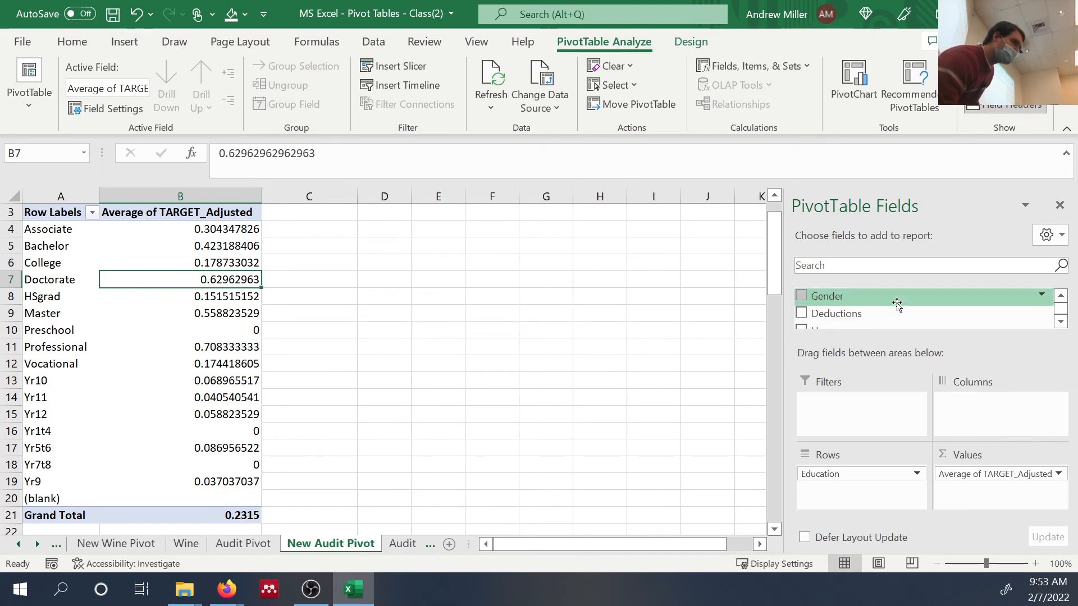
drag(896, 297, 962, 407)
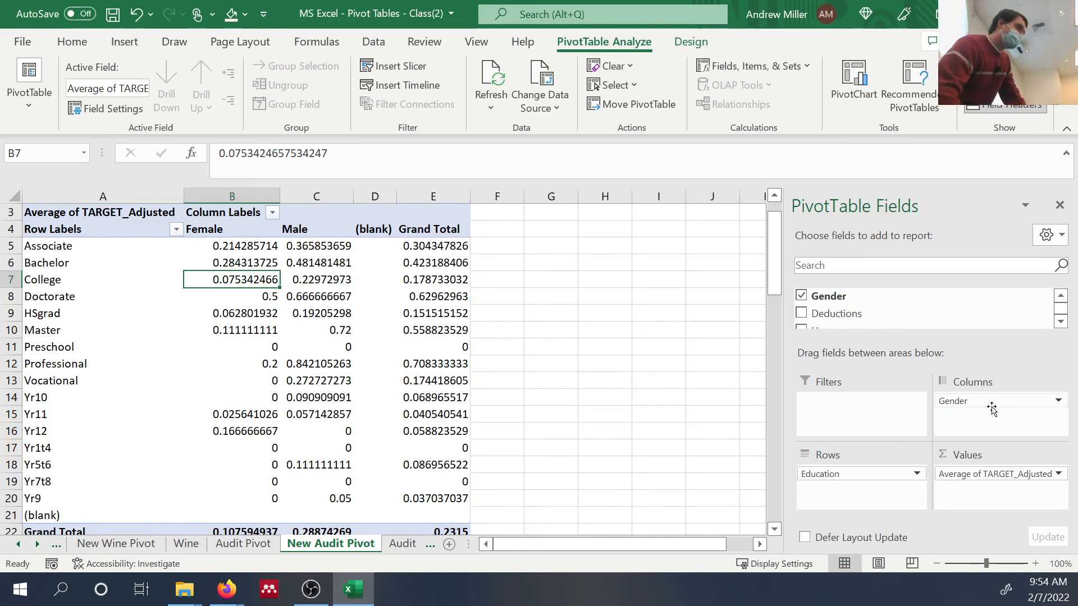
drag(992, 409, 944, 313)
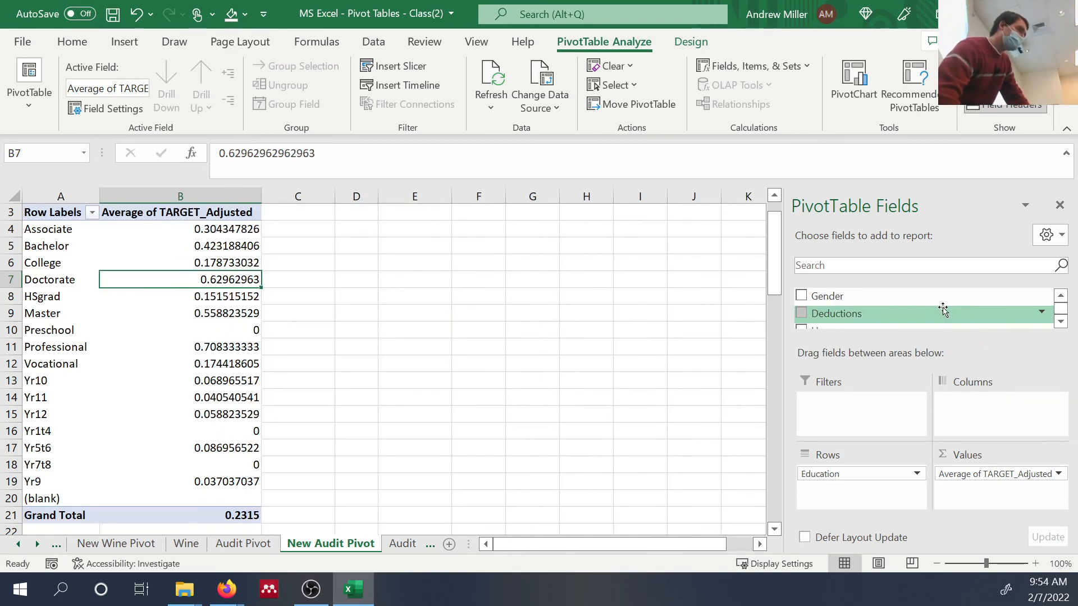
Step: Add the Age field to the PivotTable as a report filter
scroll(943, 310, up, 3)
scroll(943, 310, down, 2)
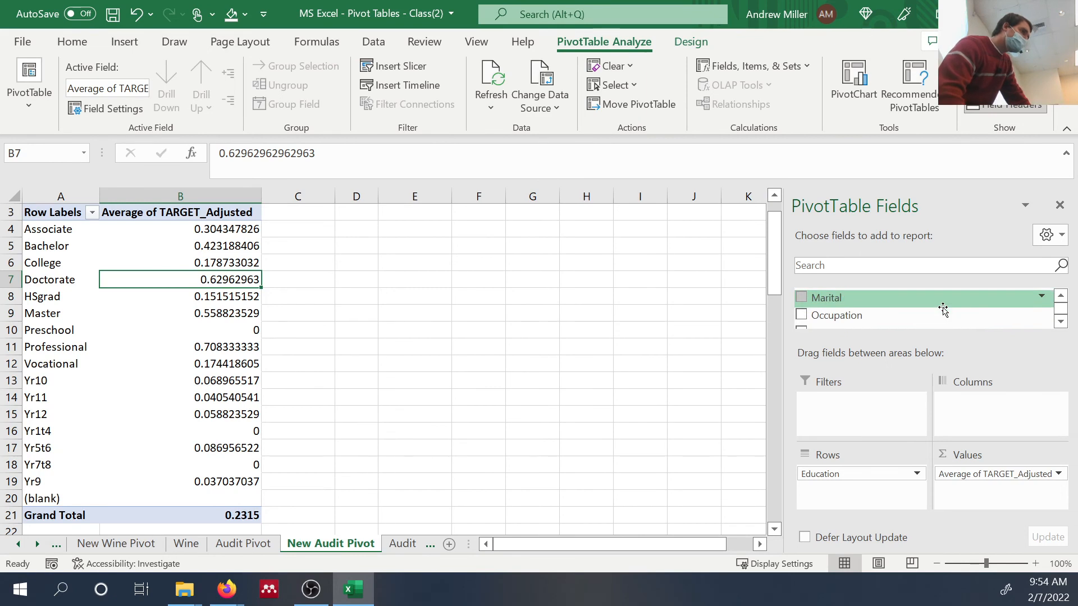
scroll(943, 309, down, 1)
scroll(942, 309, up, 2)
drag(940, 308, 887, 429)
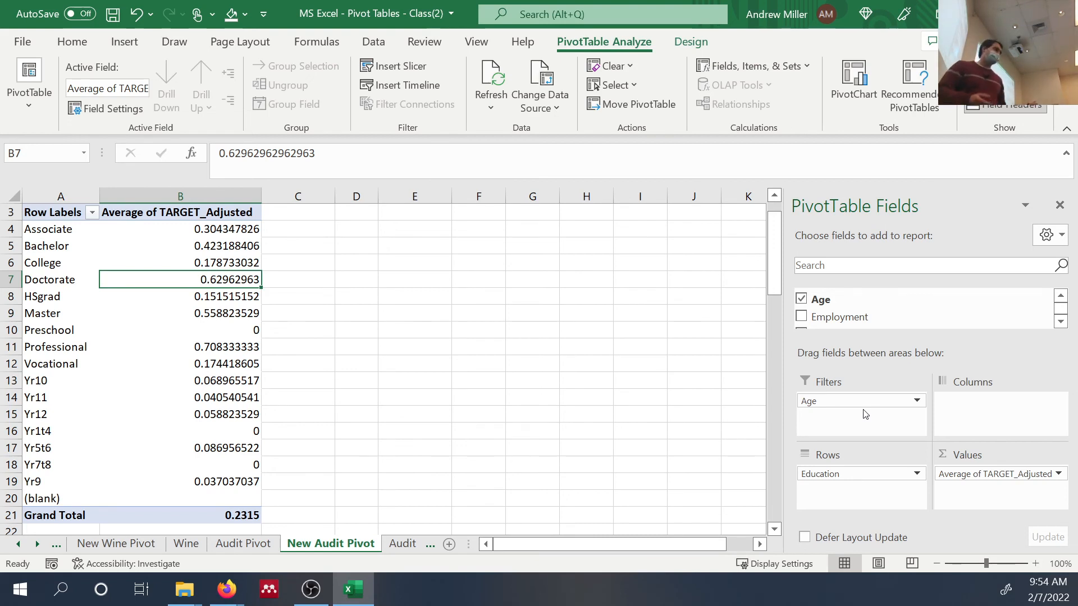
scroll(632, 405, up, 1)
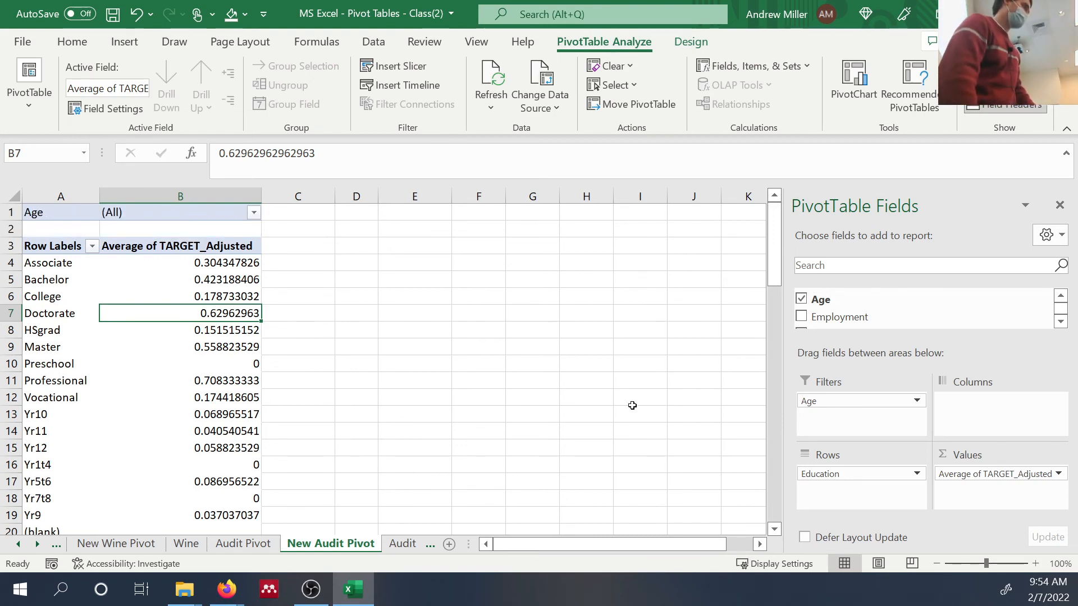
Step: Allow multiple items in the PivotTable's Age filter, clear all ages, and select ages 21 and 22
click(254, 212)
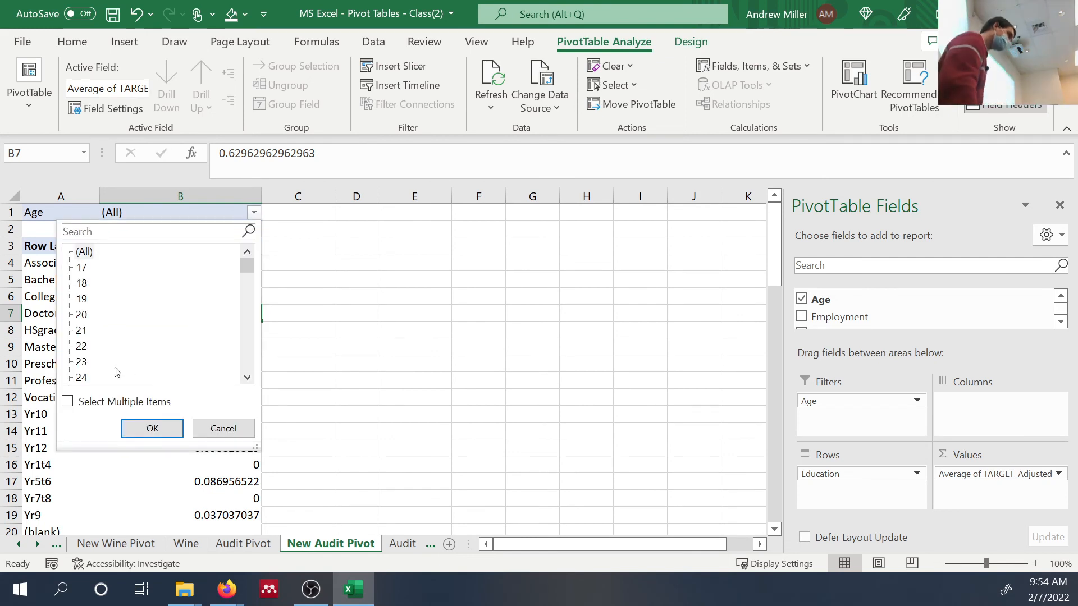
click(119, 404)
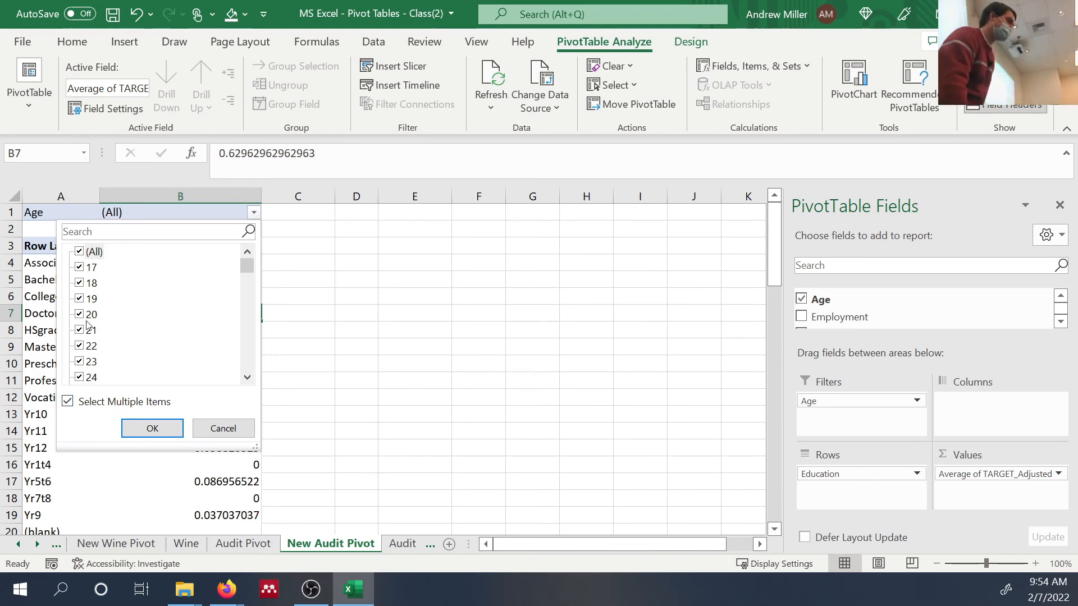
click(79, 252)
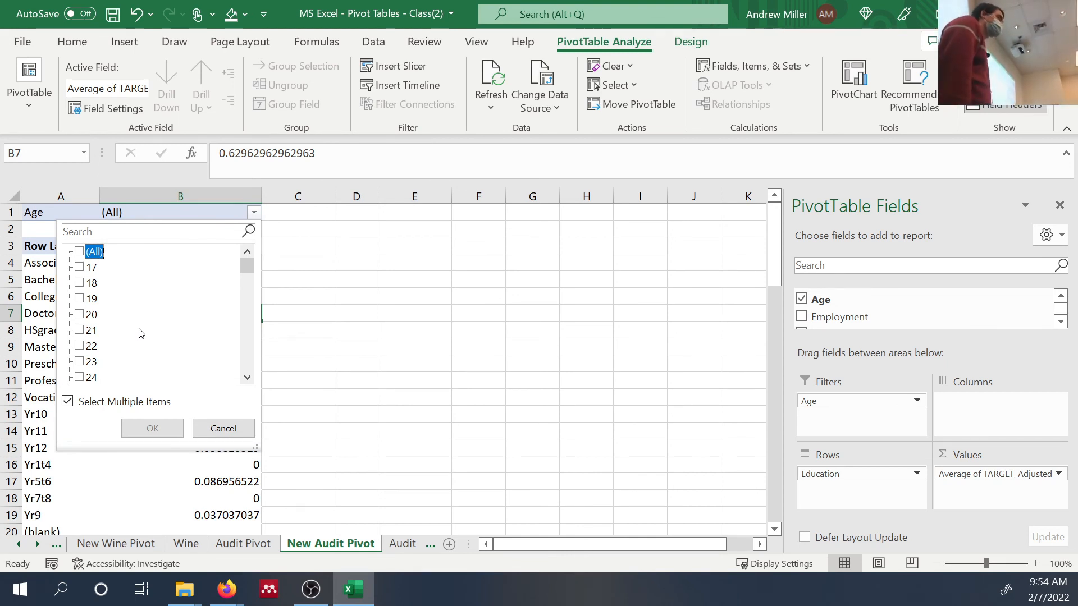
click(80, 345)
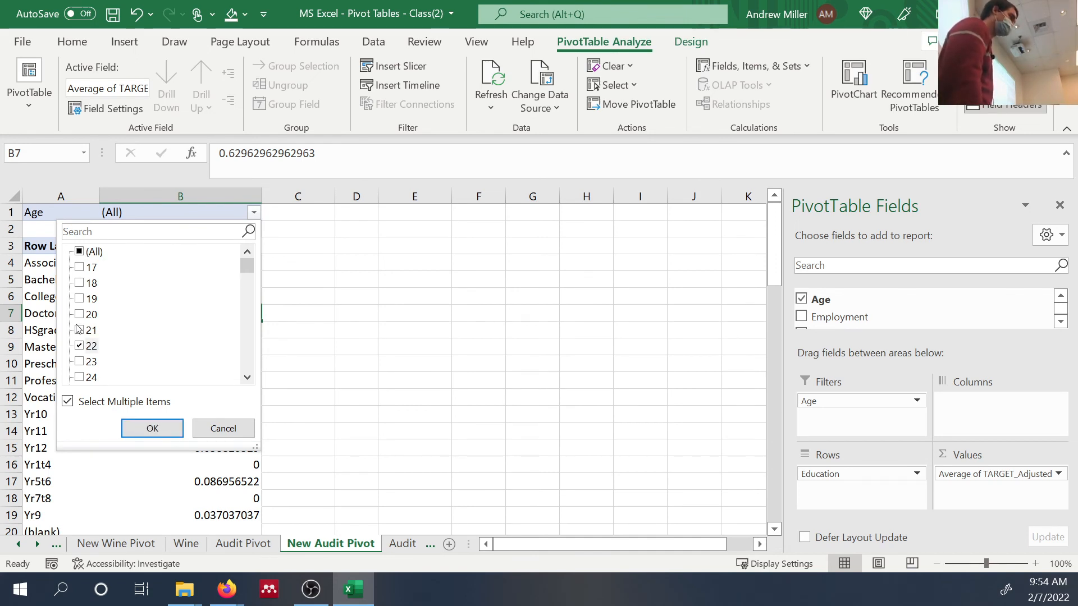
click(79, 330)
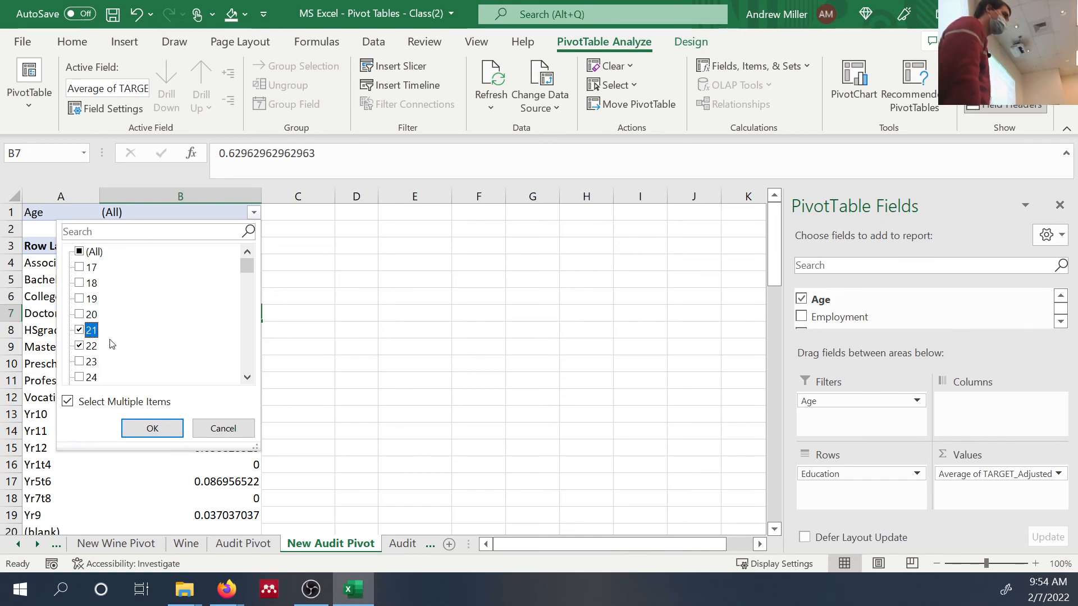
scroll(113, 344, down, 3)
scroll(113, 343, up, 3)
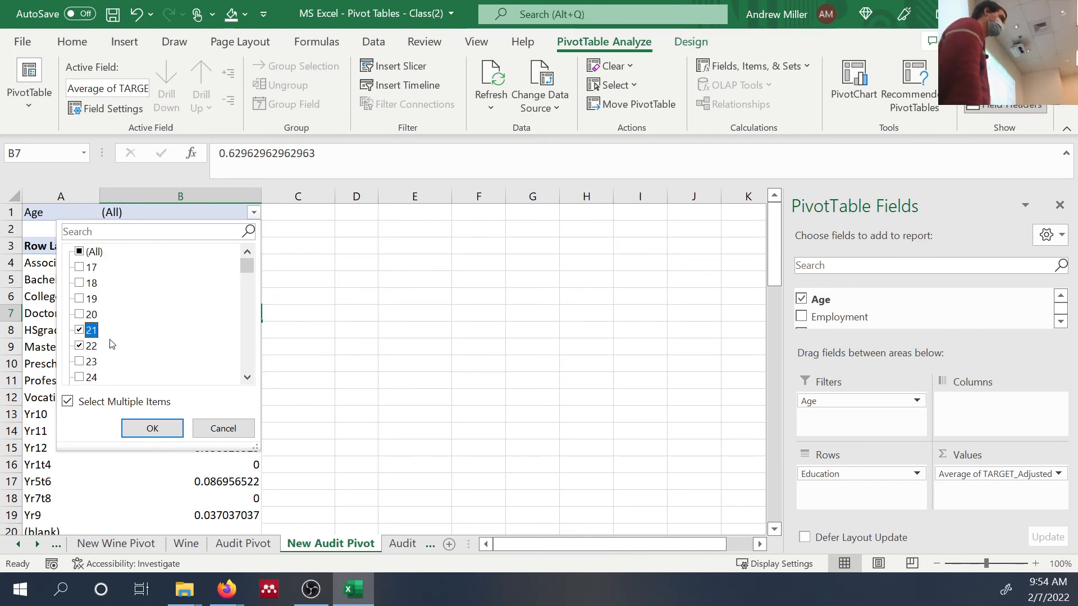
scroll(112, 343, down, 1)
scroll(109, 342, up, 1)
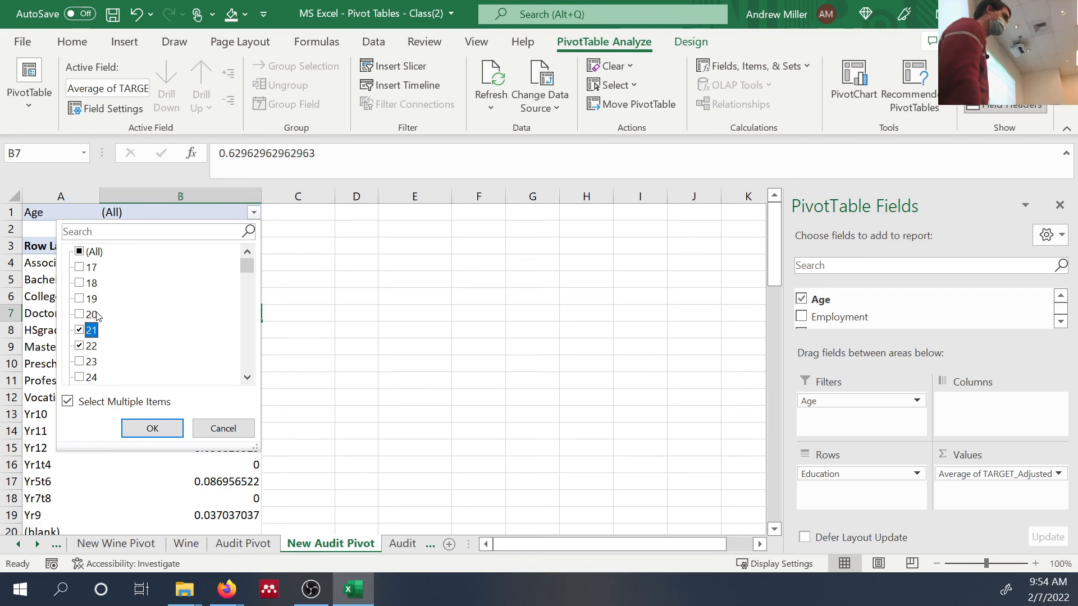
Step: Add age 45 to the Age filter's selection and apply the filter to the education averages
click(78, 282)
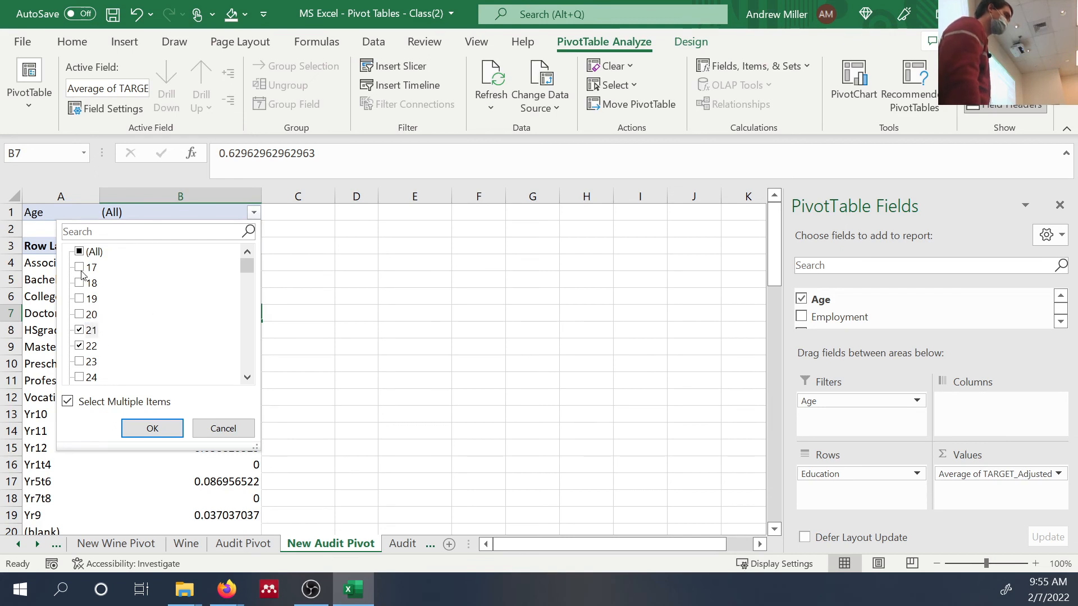
click(82, 286)
scroll(176, 315, down, 15)
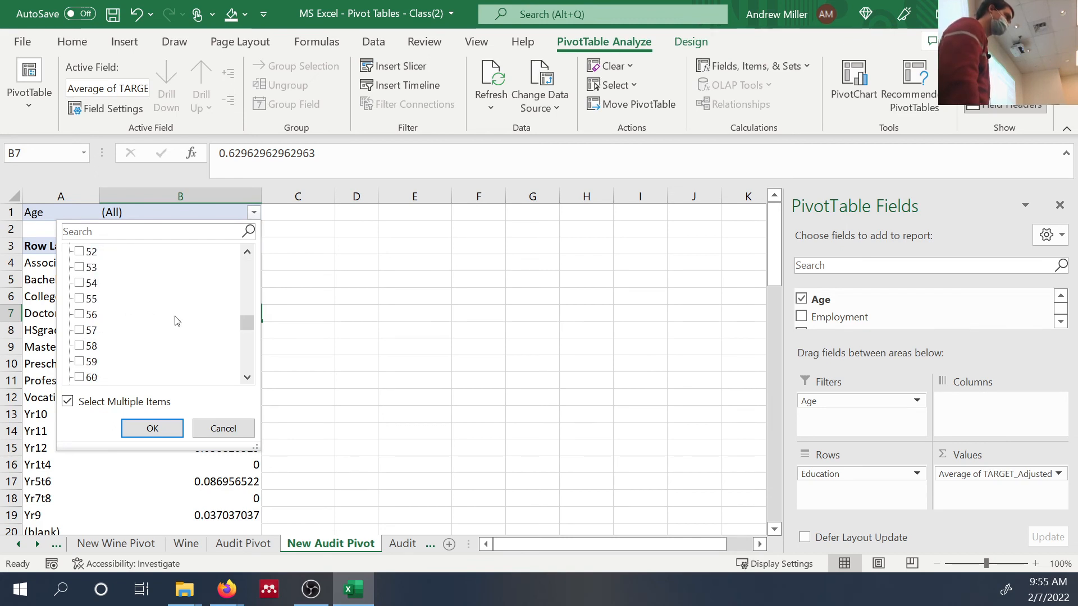
scroll(176, 317, up, 3)
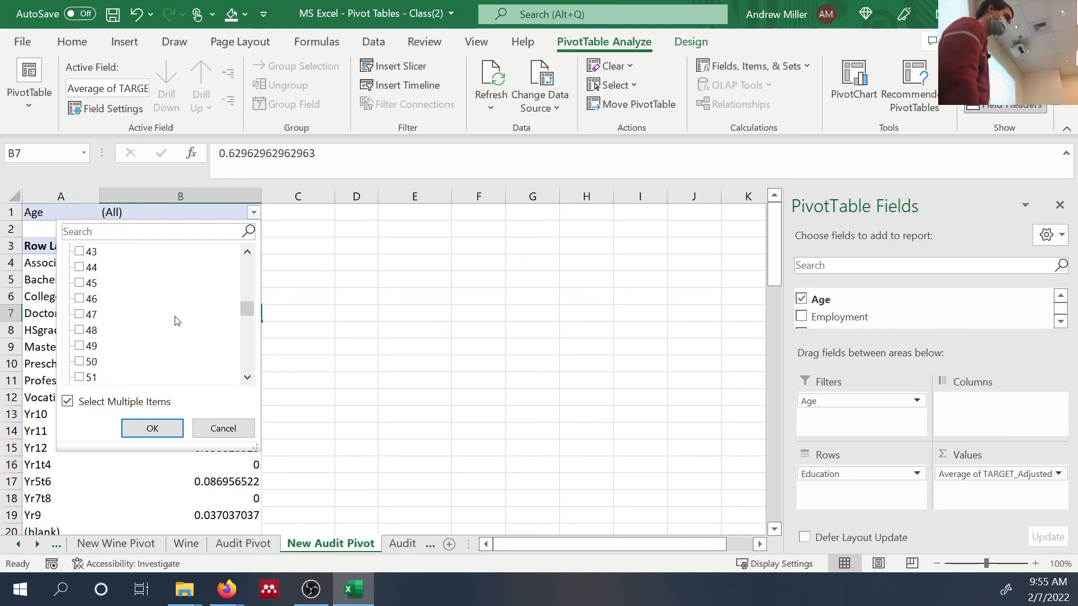
click(81, 284)
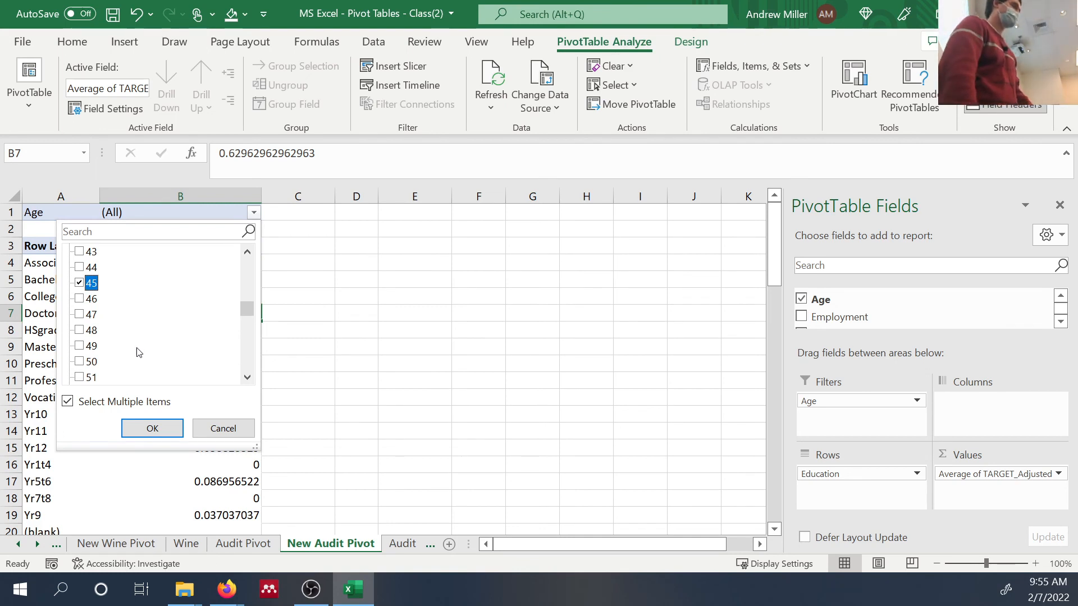
click(152, 428)
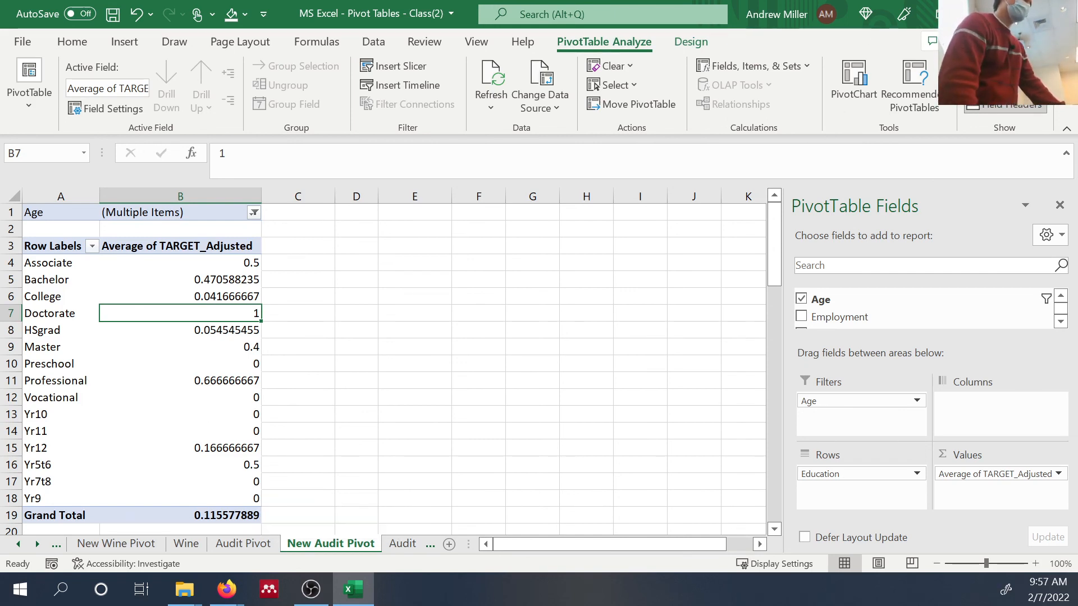
Step: Close the workbook MS Excel - Pivot Tables - Class(2).xlsx and save its changes
click(1059, 13)
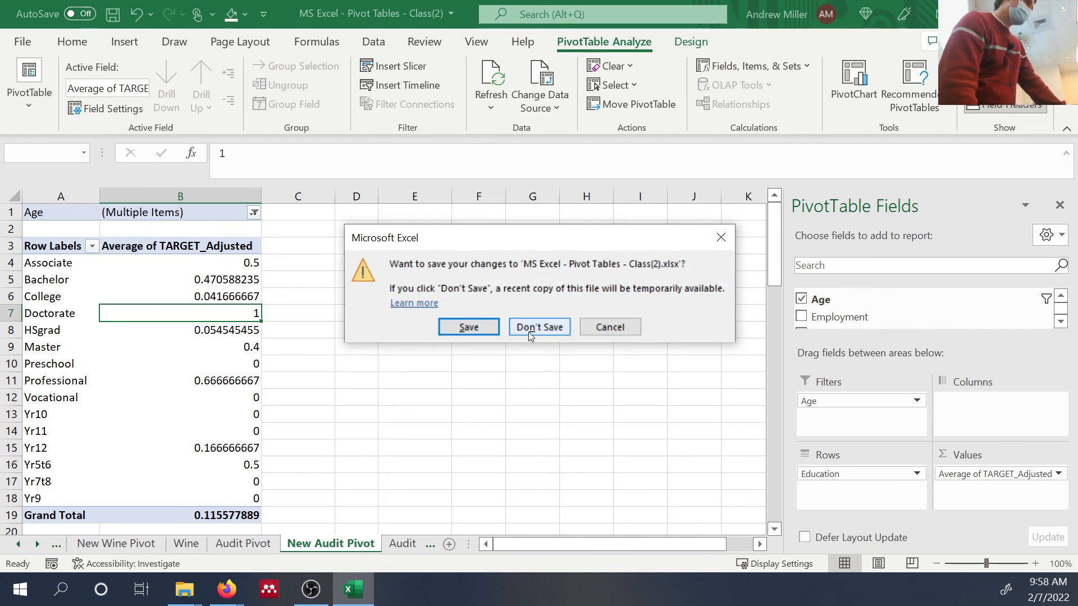
click(498, 327)
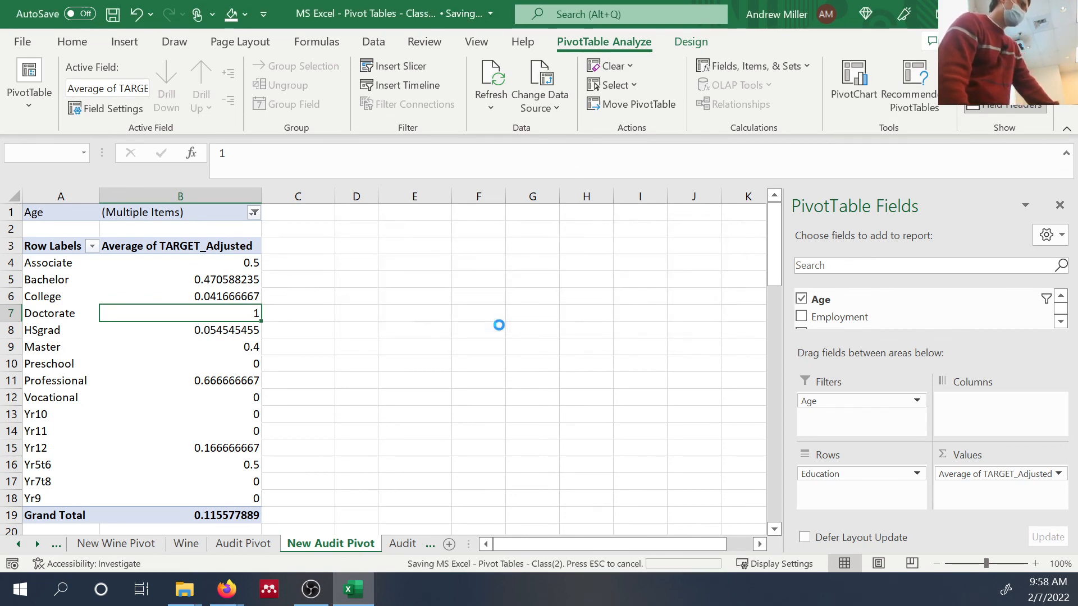